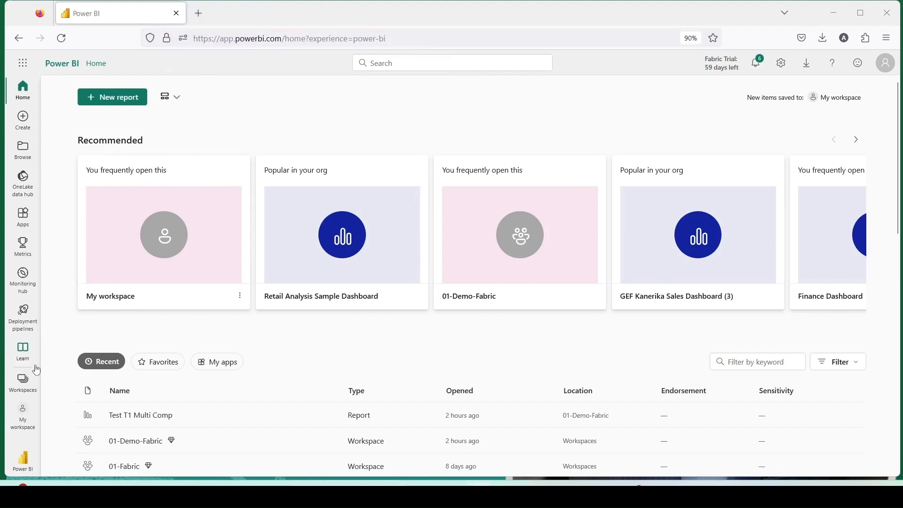
Create a new warehouse named MultiComp in the 01-Fabric workspace.
left_click(22, 379)
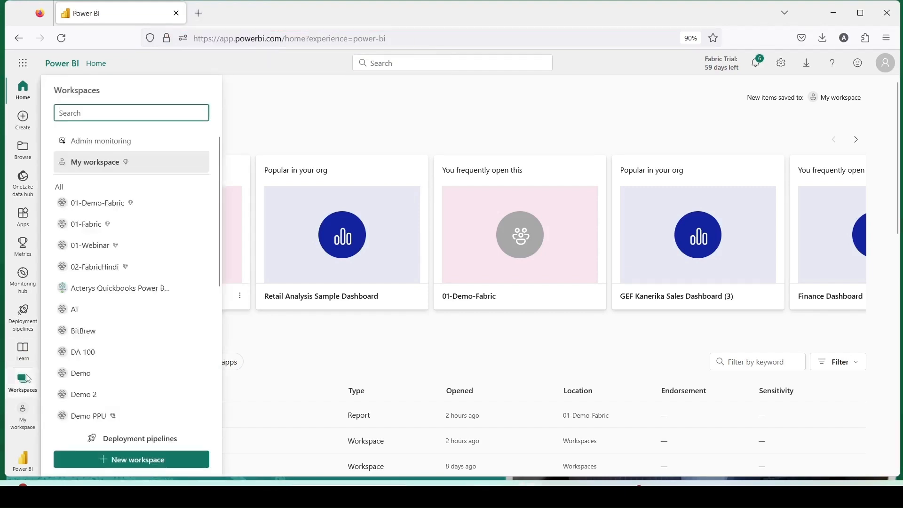
left_click(87, 231)
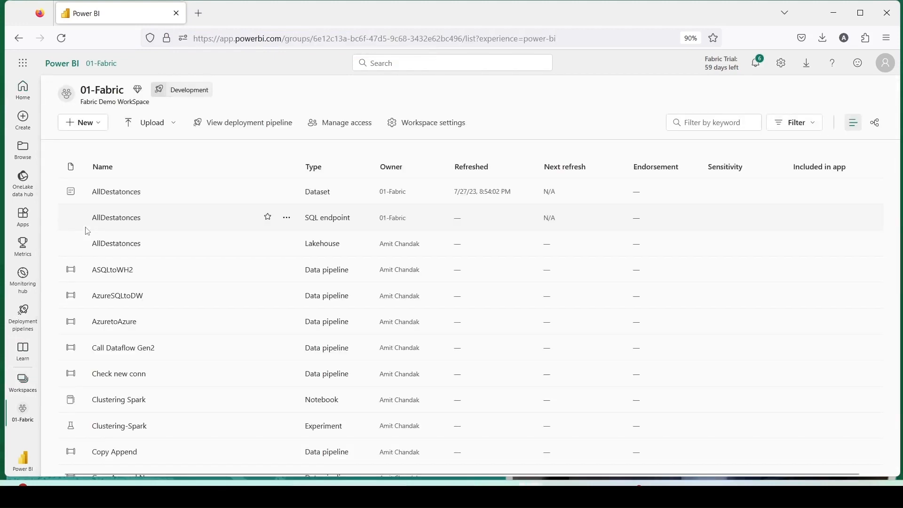
left_click(98, 128)
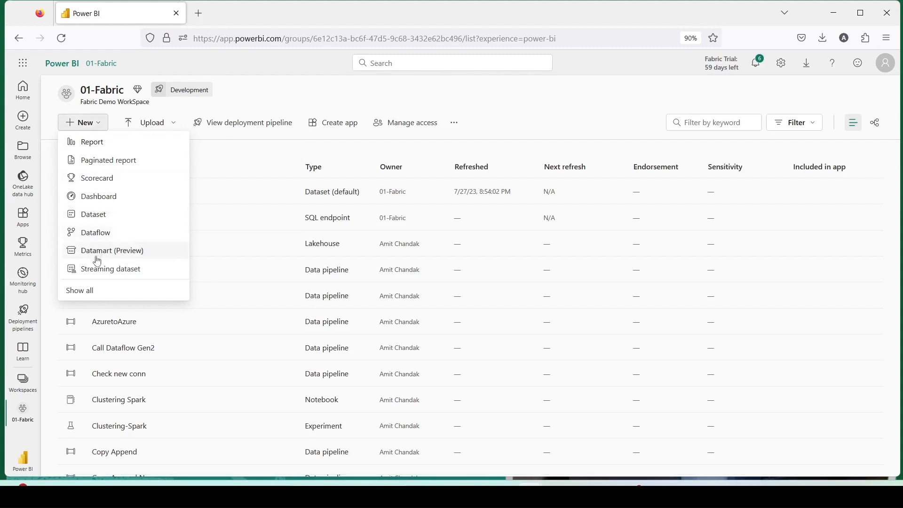
left_click(83, 295)
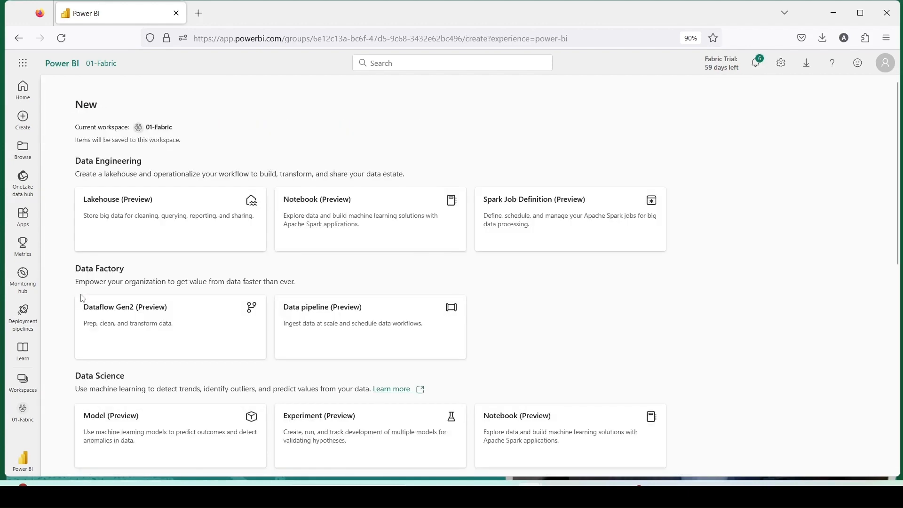
scroll(82, 297, "down", 5)
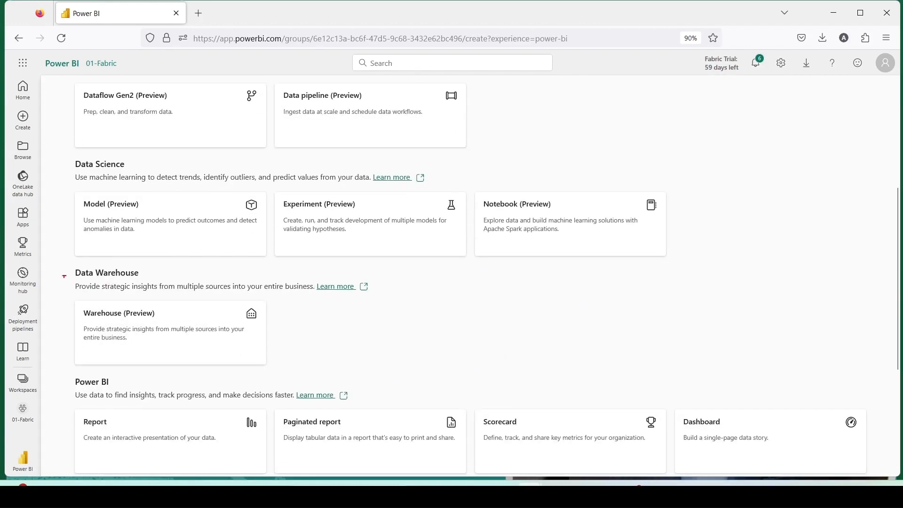
left_click(177, 349)
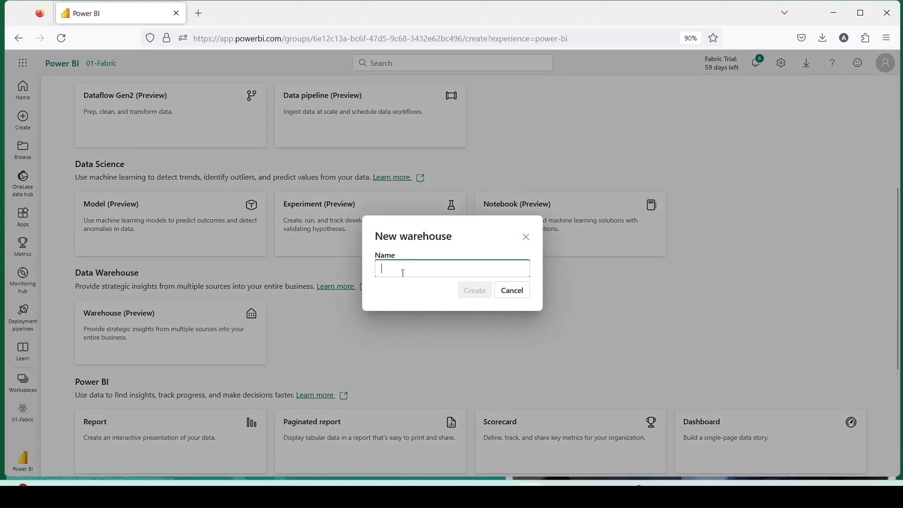
type("MultiCOm")
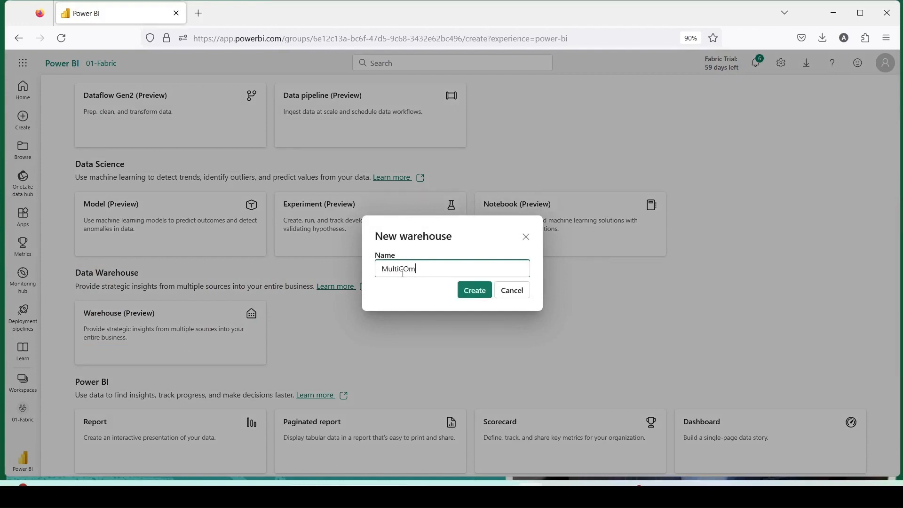
left_click(474, 291)
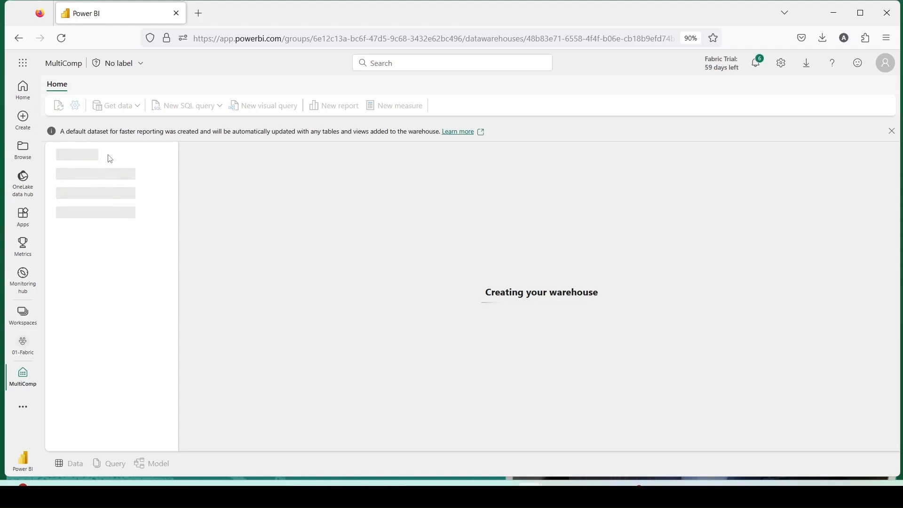
Open the powerbi tutorial files repository on GitHub in a new browser tab.
left_click(202, 17)
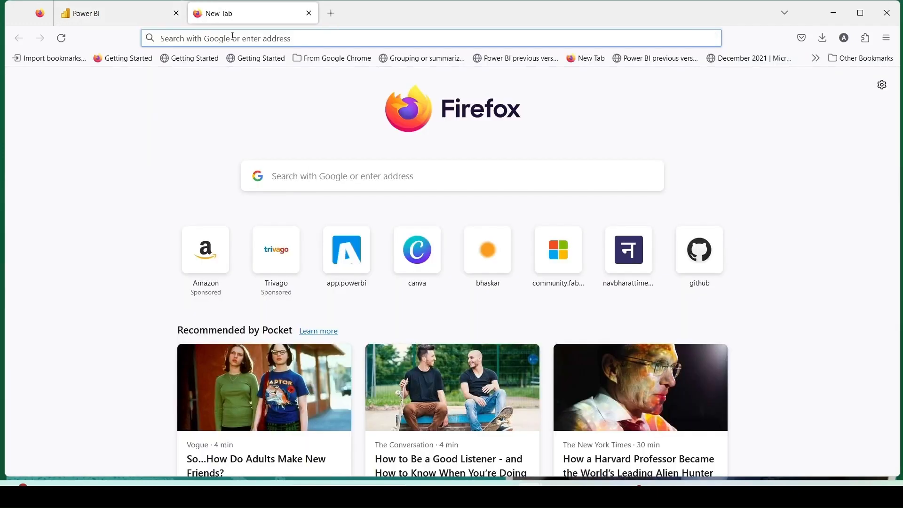
type("vgi")
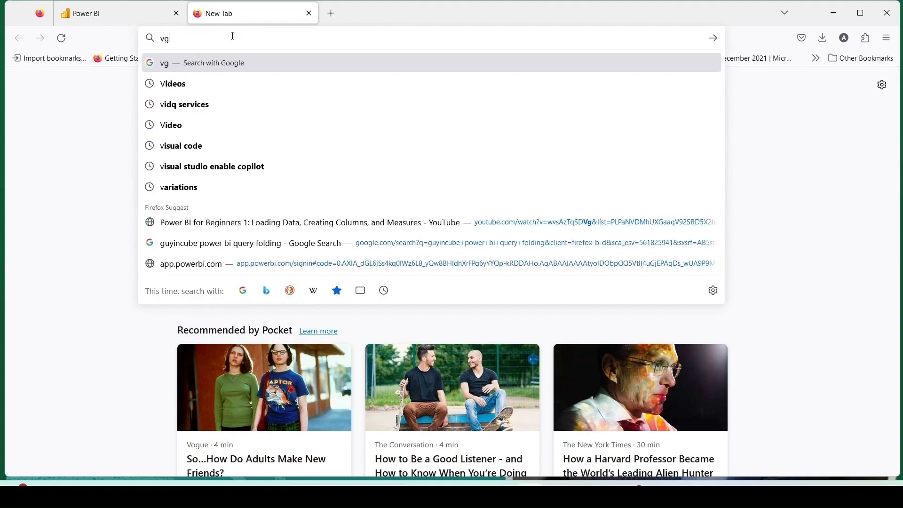
key("BackSpace")
key("BackSpace")
key("BackSpace")
type("git")
key("Down")
key("Down")
key("Down")
key("Down")
key("Down")
key("Down")
key("Down")
key("Down")
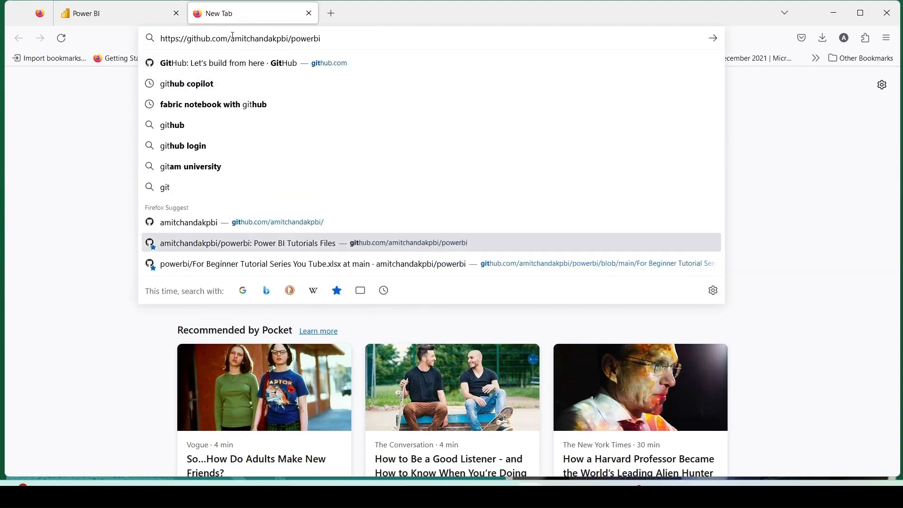
key("Return")
left_click_drag(158, 22, 382, 46)
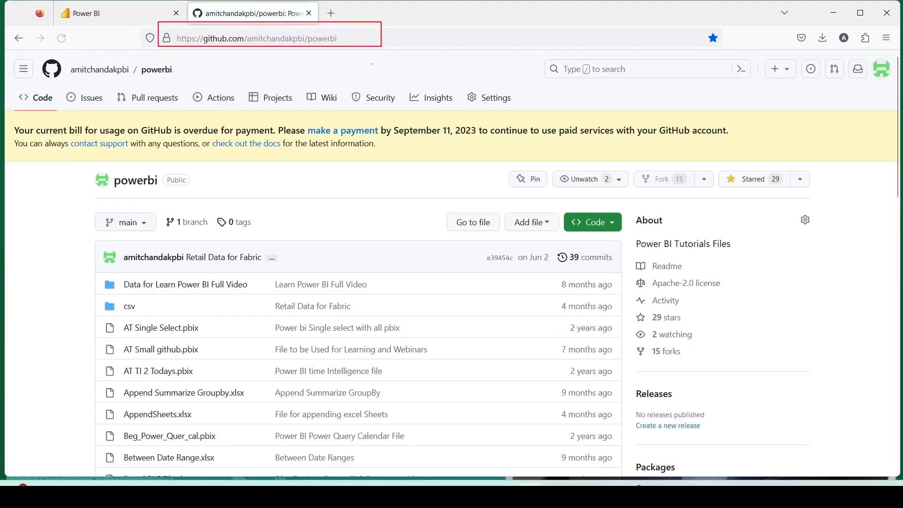
Find Sales Data for Fabric.xlsx in the repository and copy the link to its raw file.
scroll(226, 188, "down", 12)
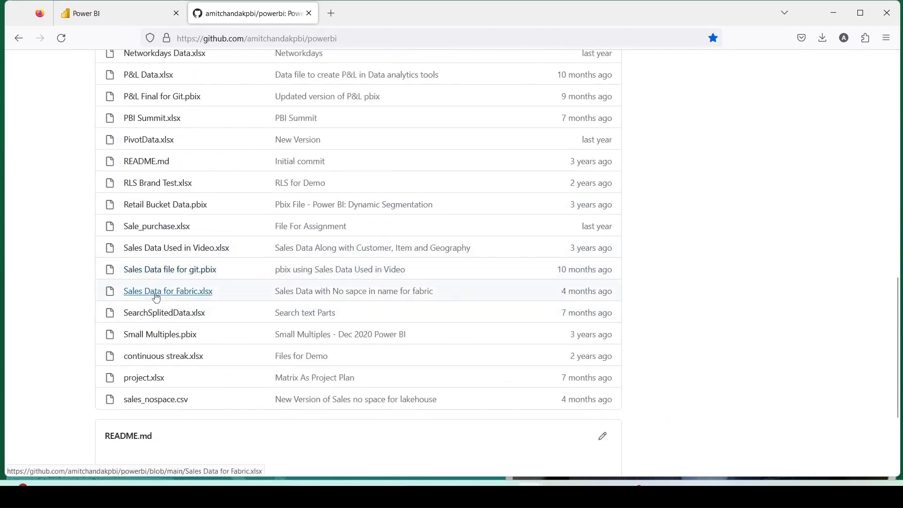
left_click_drag(88, 280, 238, 305)
left_click(179, 292)
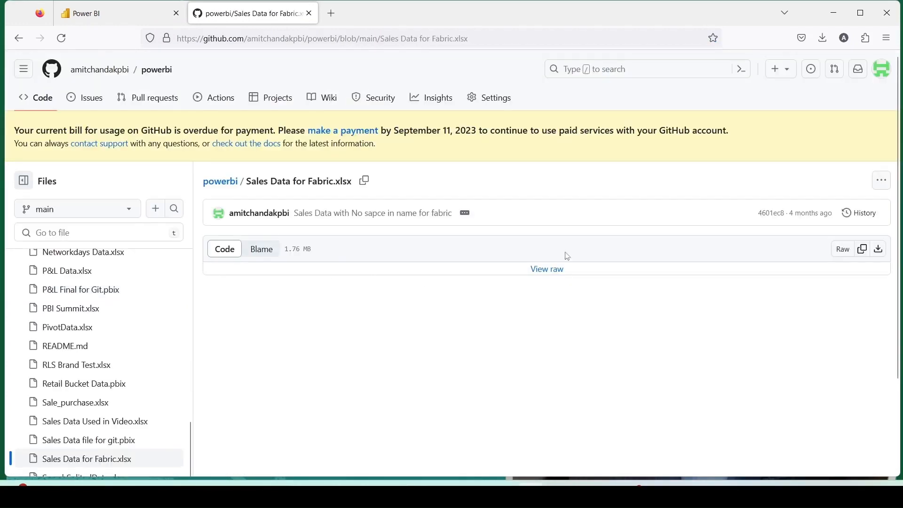
right_click(842, 141)
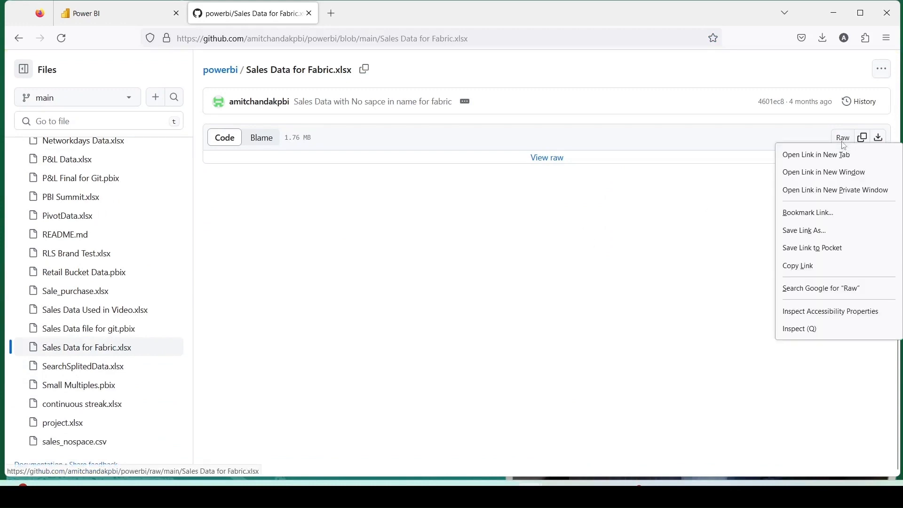
left_click(804, 266)
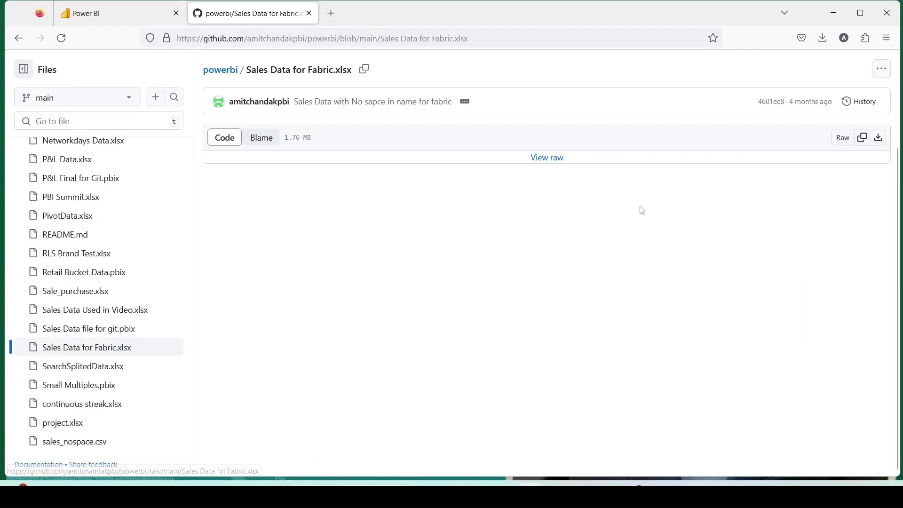
Return to Power BI and start a new Dataflow Gen2 from the MultiComp warehouse.
left_click(128, 15)
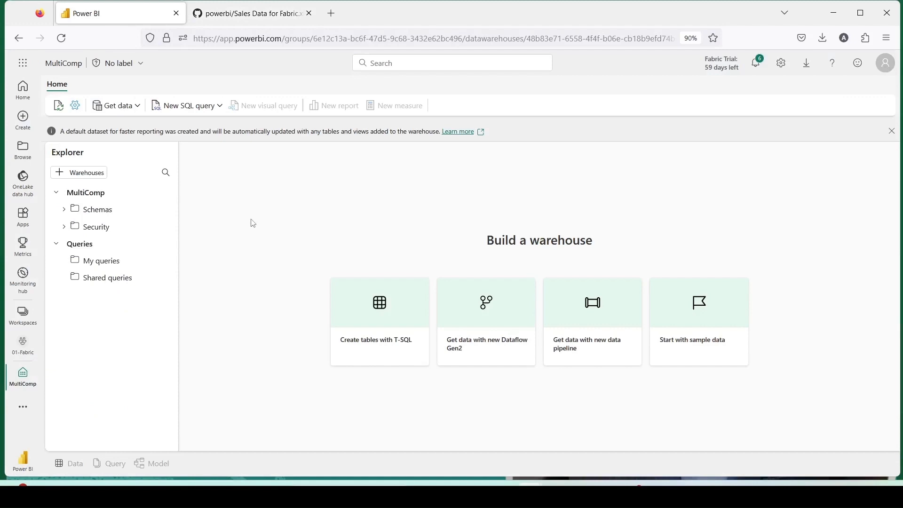
left_click(132, 111)
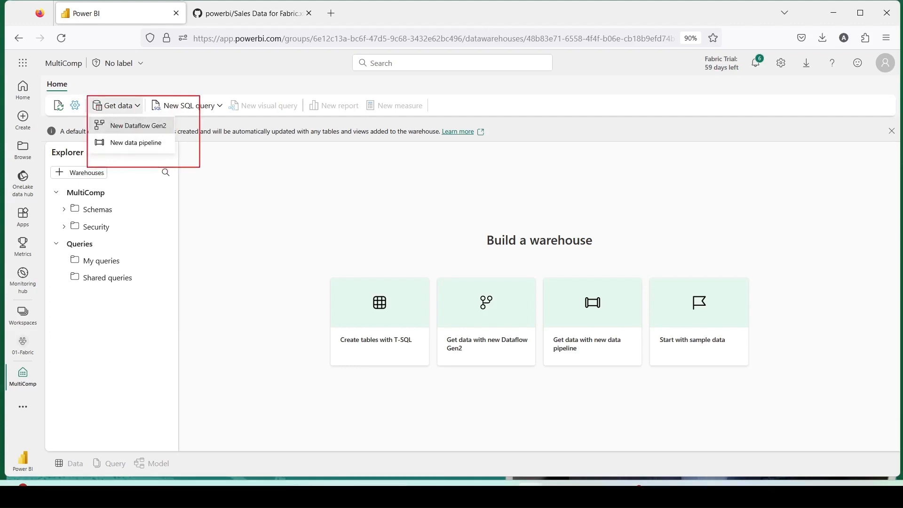
left_click_drag(86, 119, 176, 136)
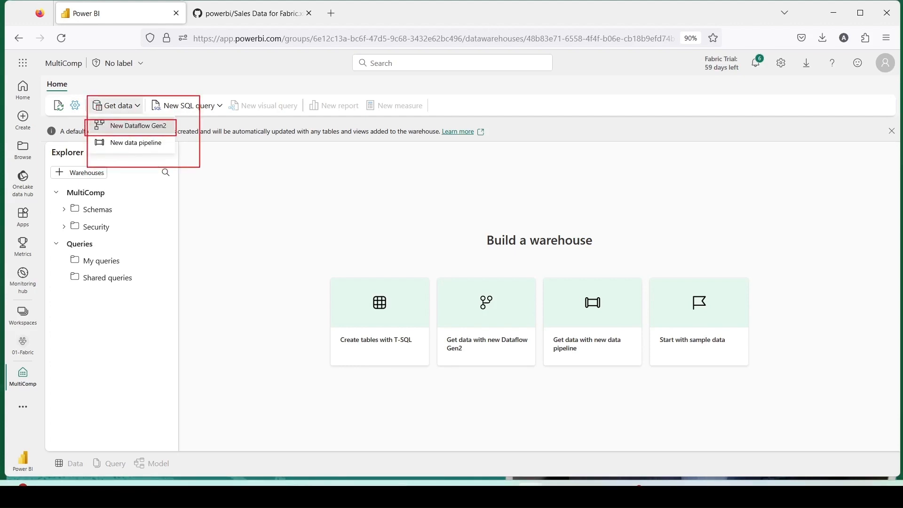
key("Escape")
left_click(134, 126)
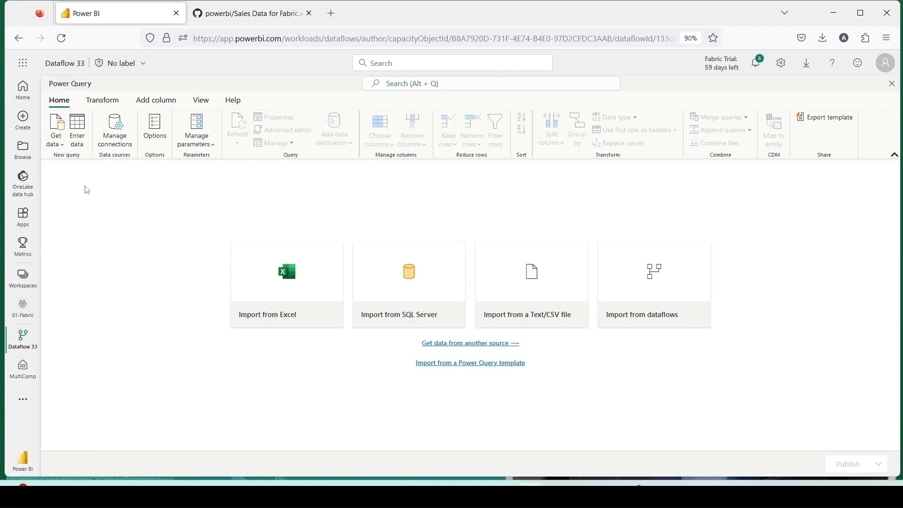
Rename the dataflow as Date Load.
left_click(65, 63)
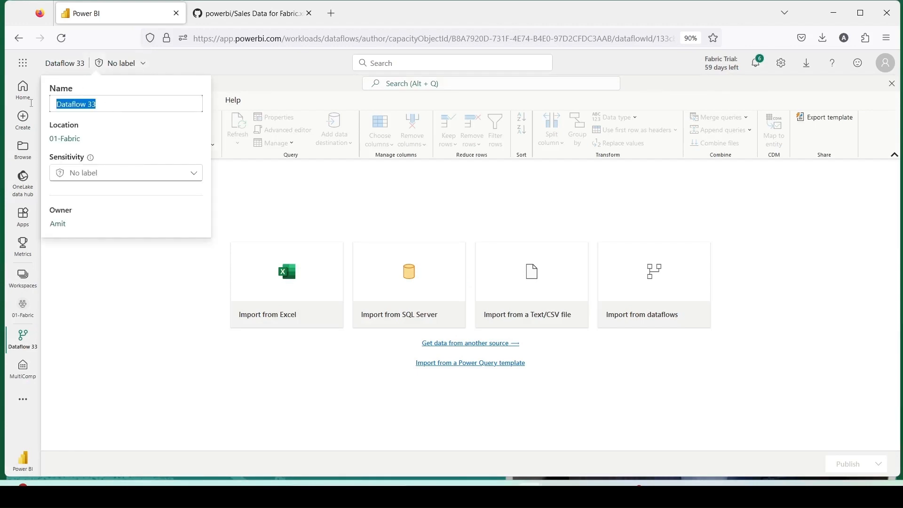
type("Date Load")
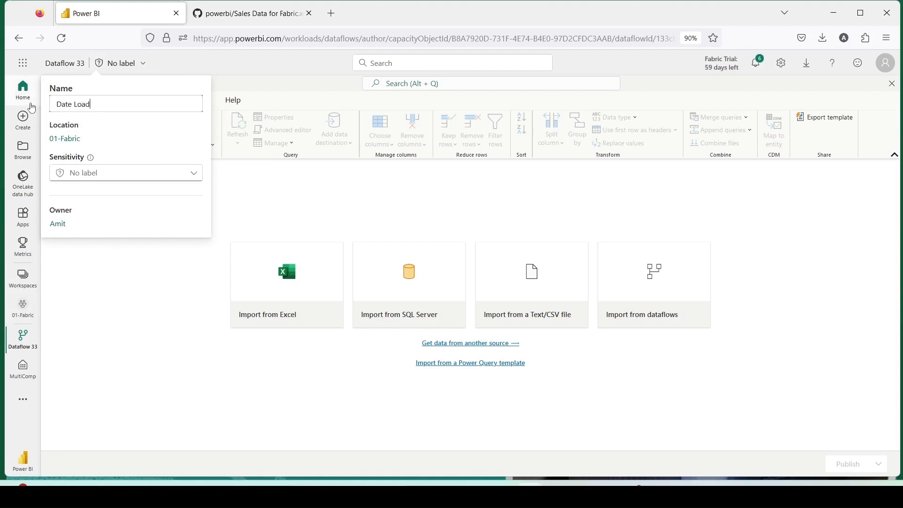
key("Return")
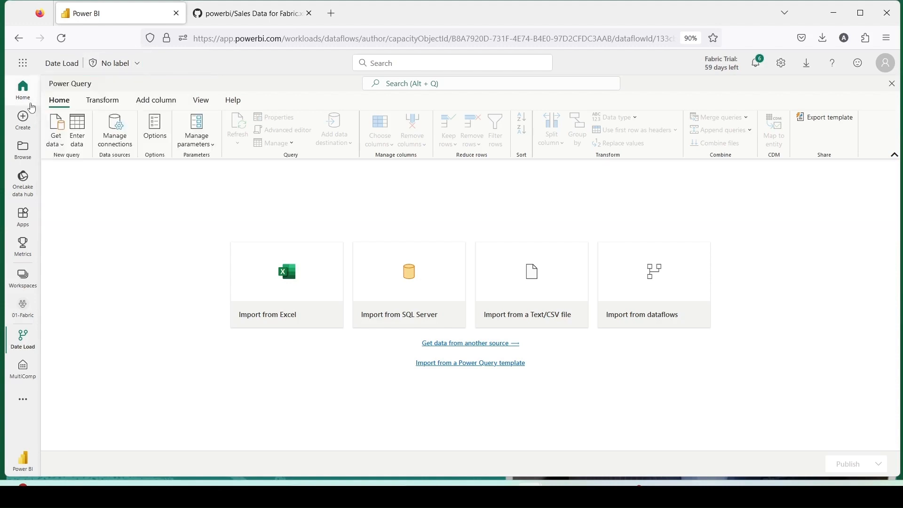
Connect the dataflow to a Web API source using the copied raw link of Sales Data for Fabric.xlsx.
left_click(59, 148)
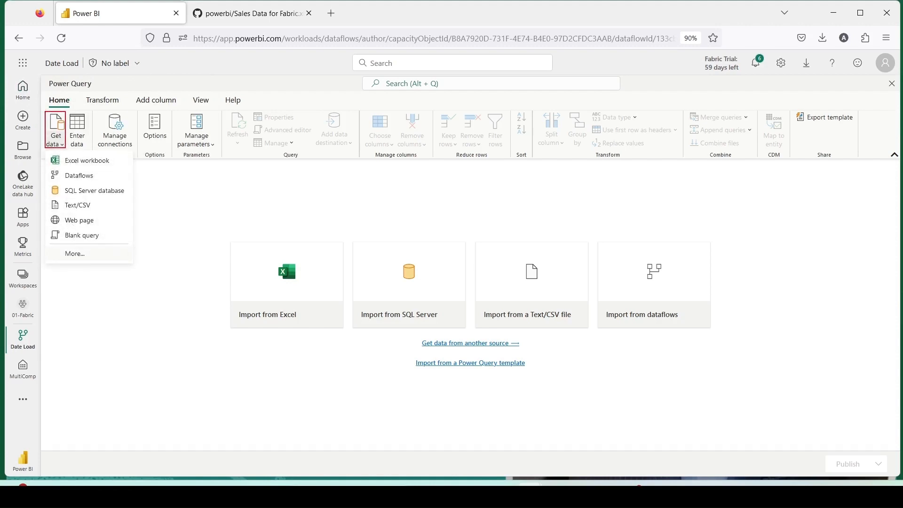
left_click(74, 254)
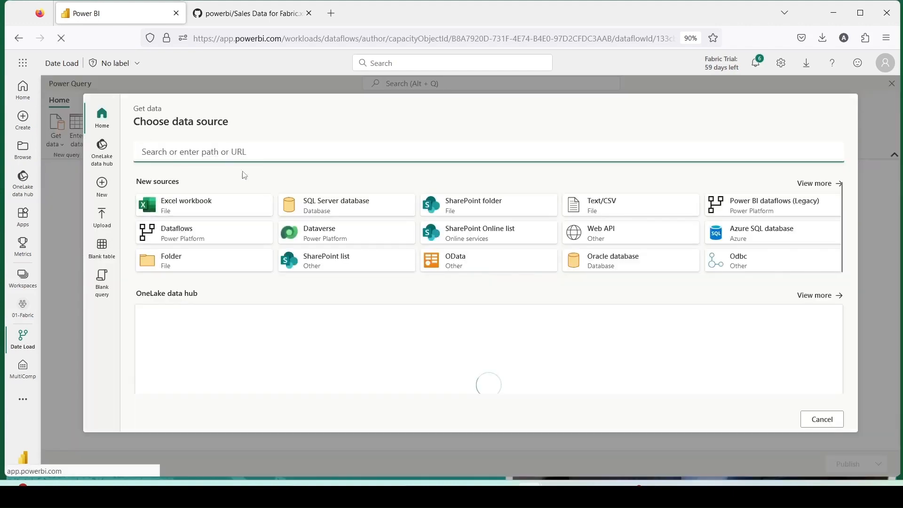
type("Web")
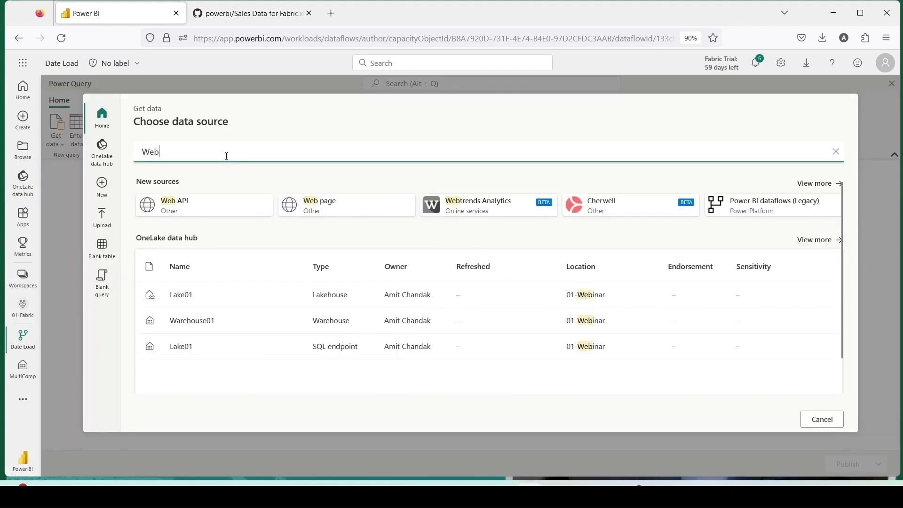
left_click(228, 203)
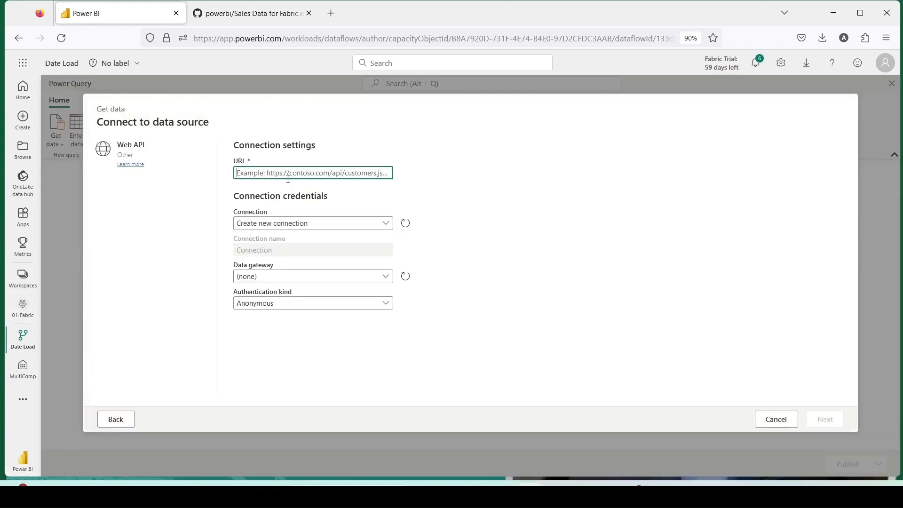
key("ctrl+v")
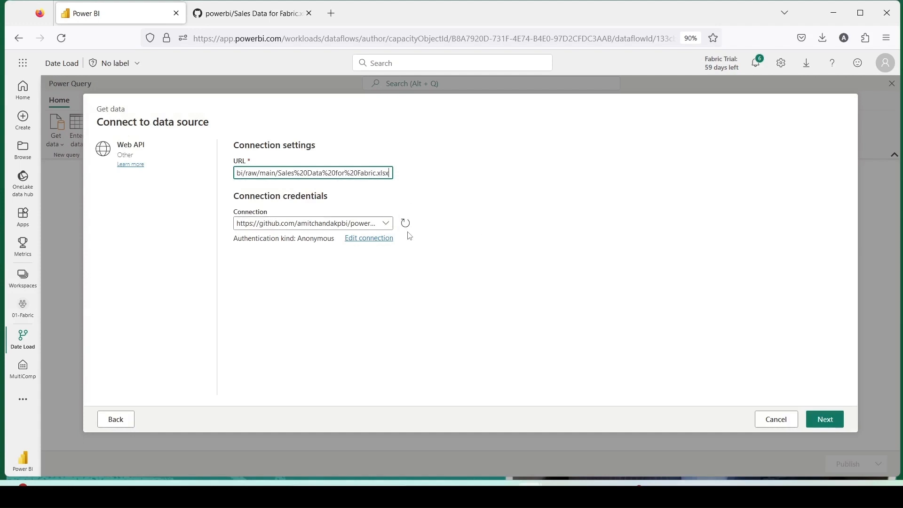
left_click(824, 420)
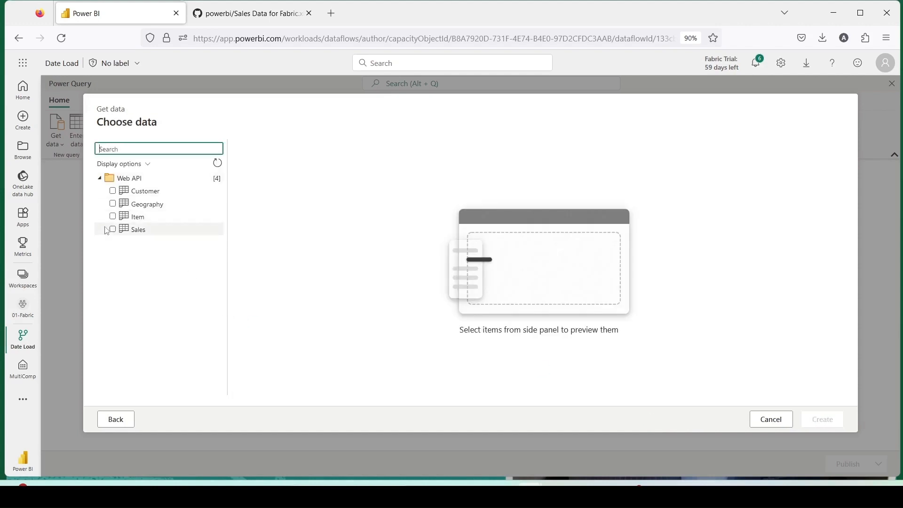
Load the Sales and Item tables from the workbook into the dataflow as queries.
left_click(112, 229)
left_click(112, 217)
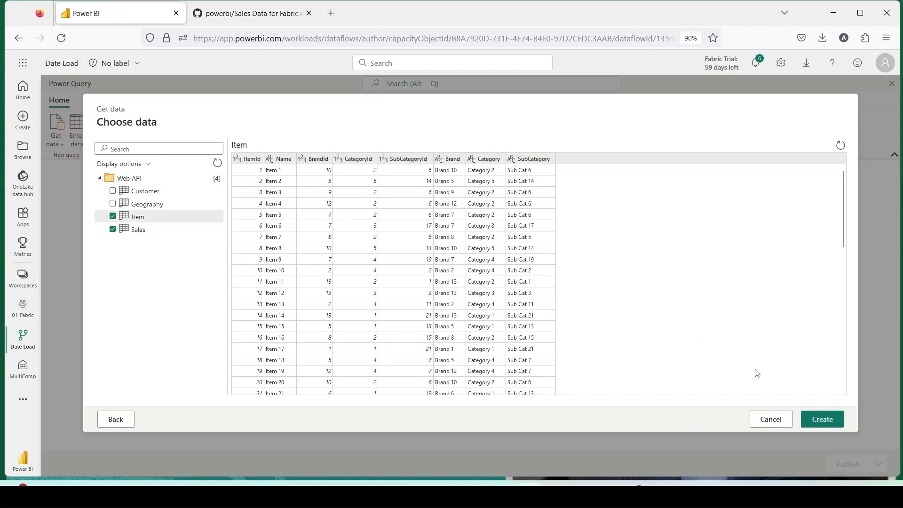
left_click(823, 419)
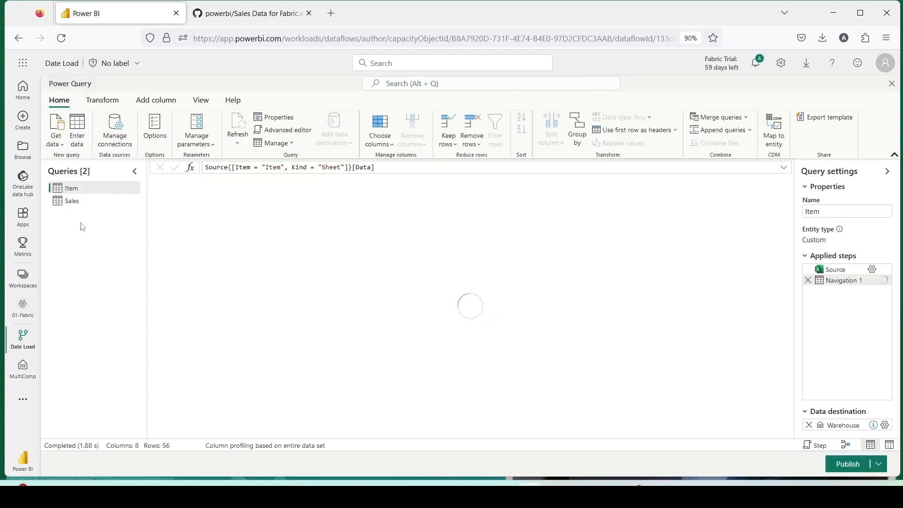
Duplicate the Sales query.
left_click(73, 202)
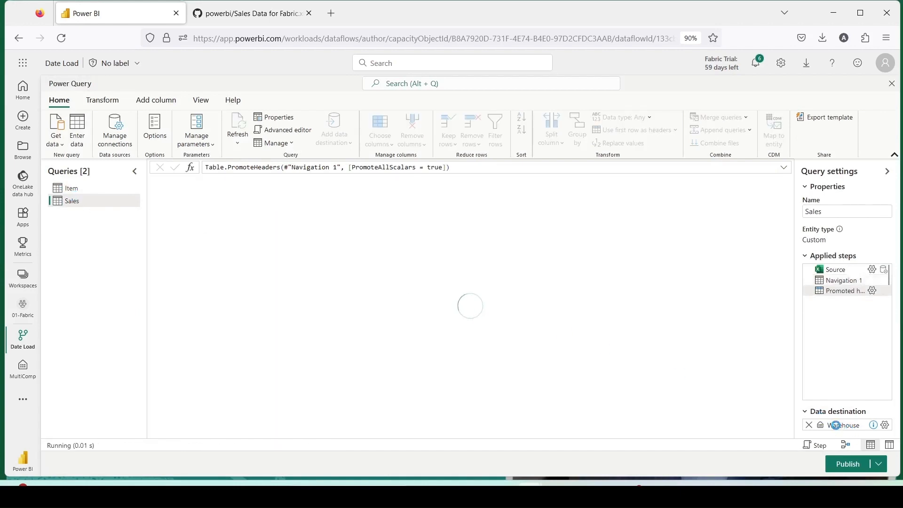
mouse_move(846, 427)
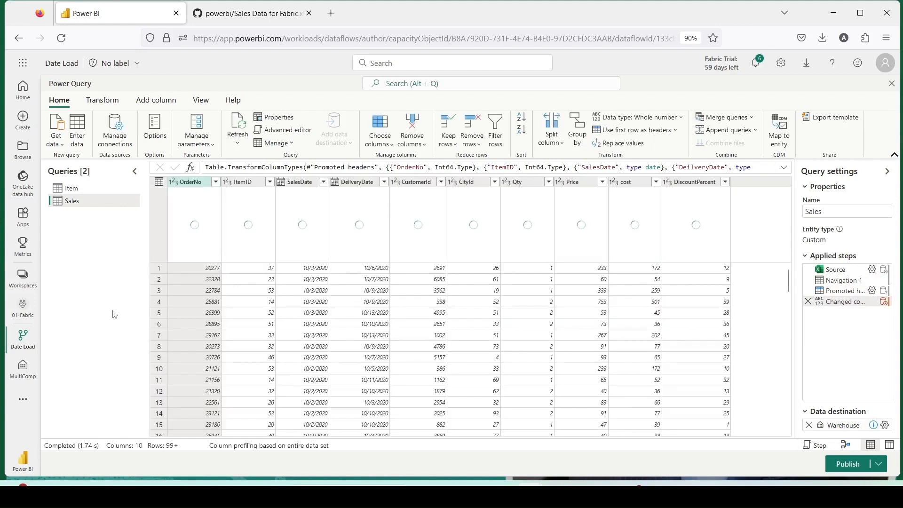
right_click(79, 233)
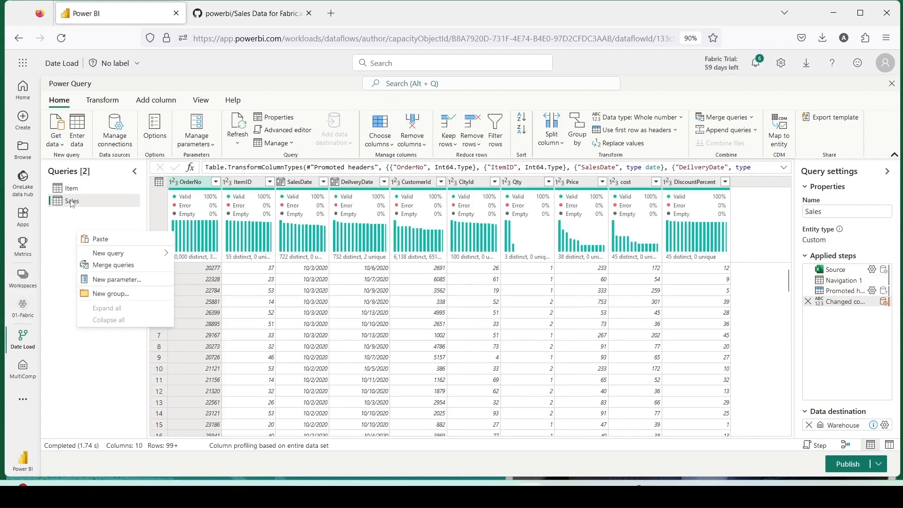
right_click(72, 203)
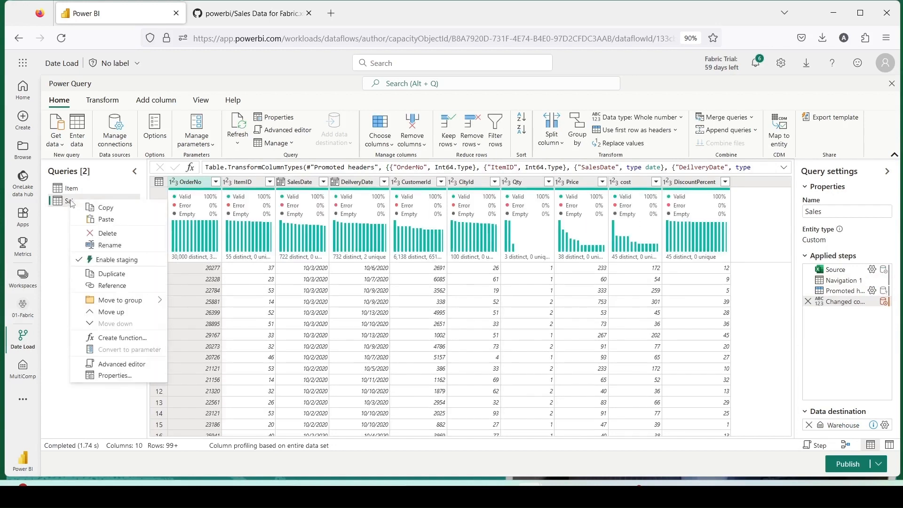
left_click(106, 274)
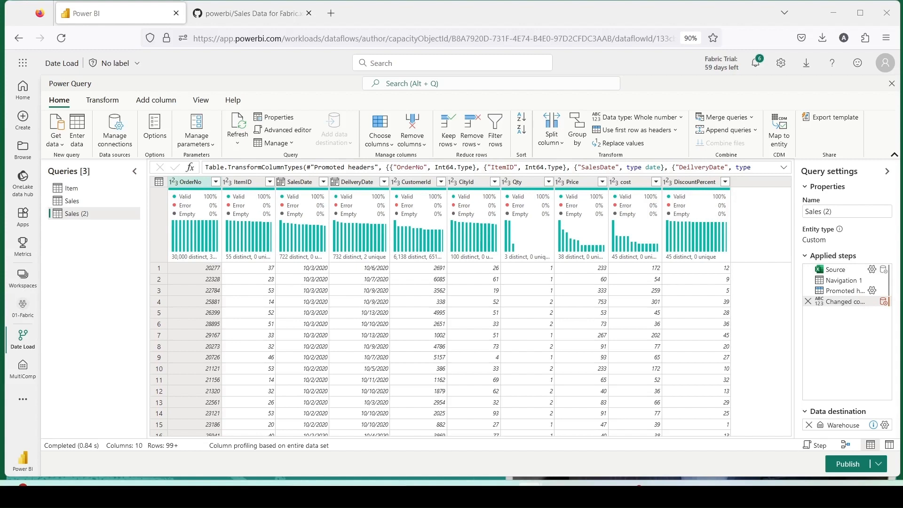
Create a blank query from the copied date table M script that adds a CompanyID column with the value 1.
left_click(56, 150)
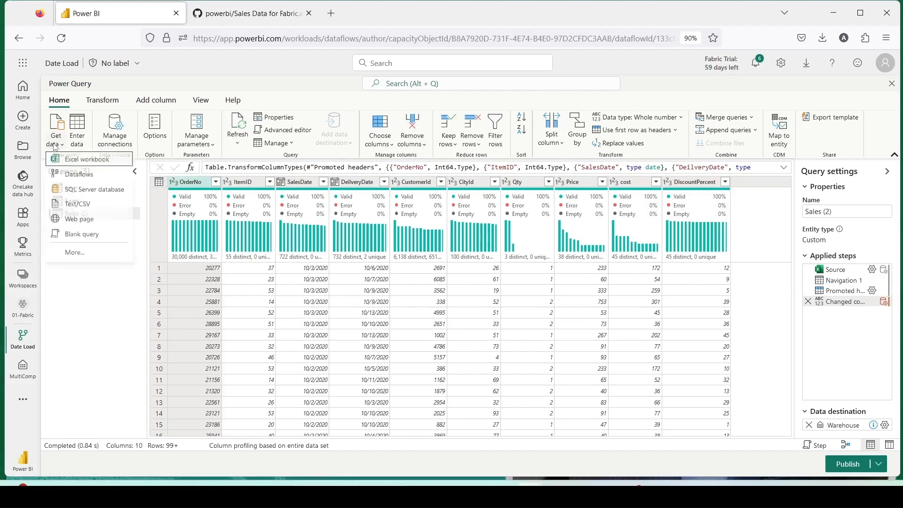
left_click(67, 241)
key("ctrl+v")
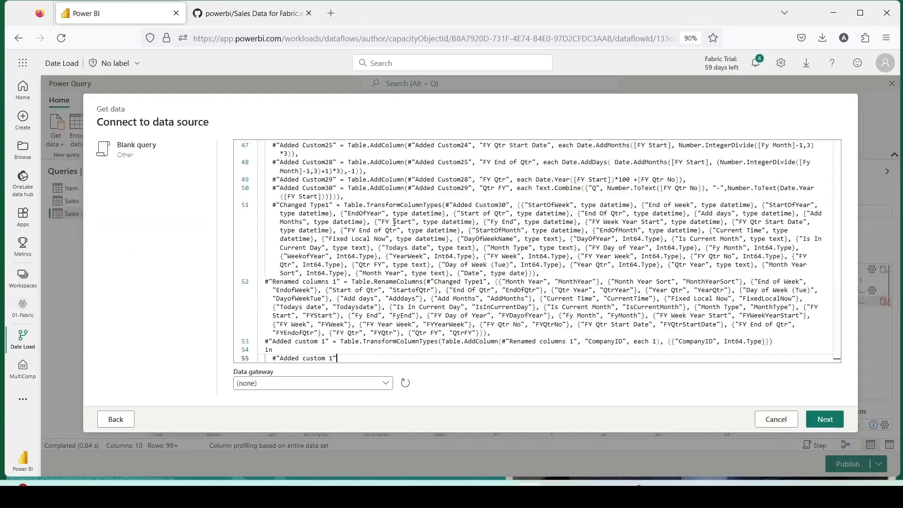
left_click(826, 420)
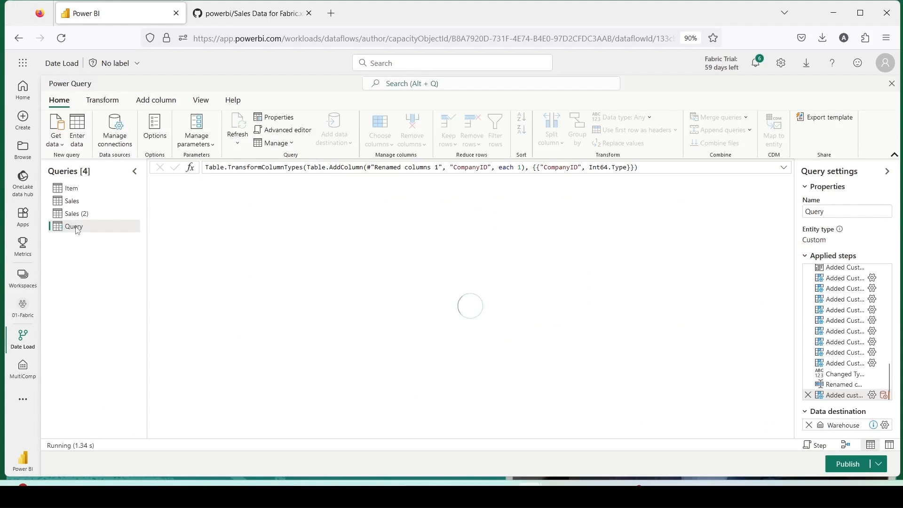
Rename the new date query as Date and check its CompanyID column.
double_click(77, 227)
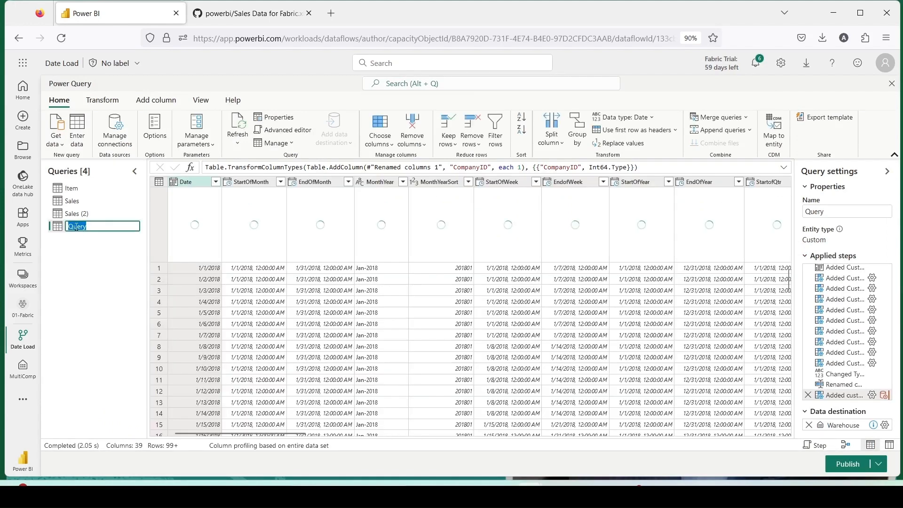
type("Date")
key("Return")
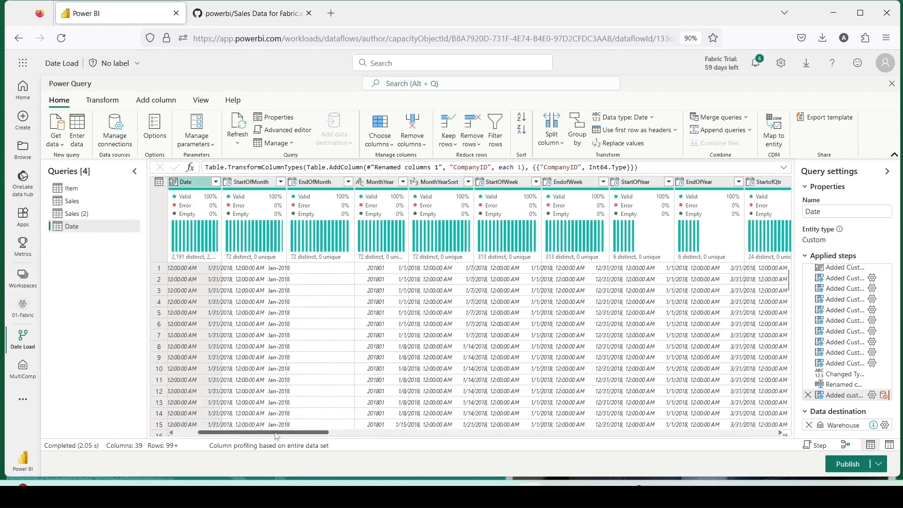
left_click_drag(236, 433, 757, 454)
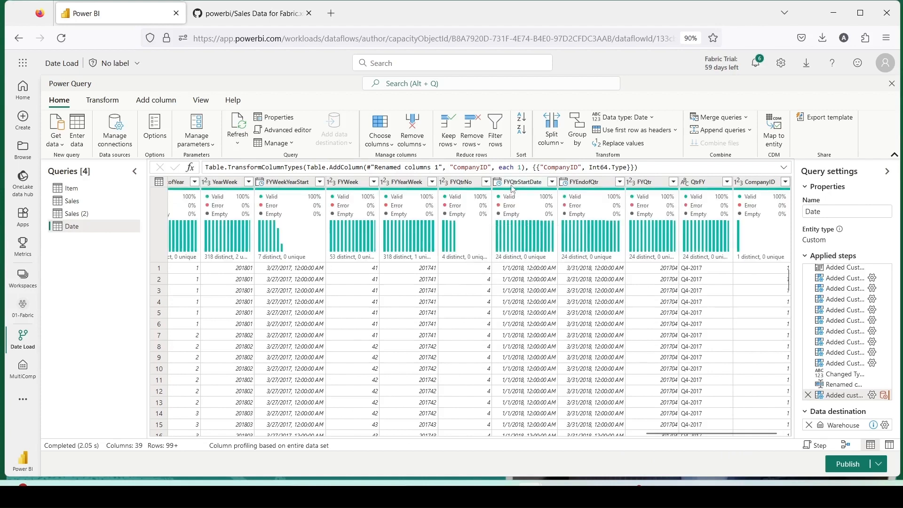
left_click(766, 184)
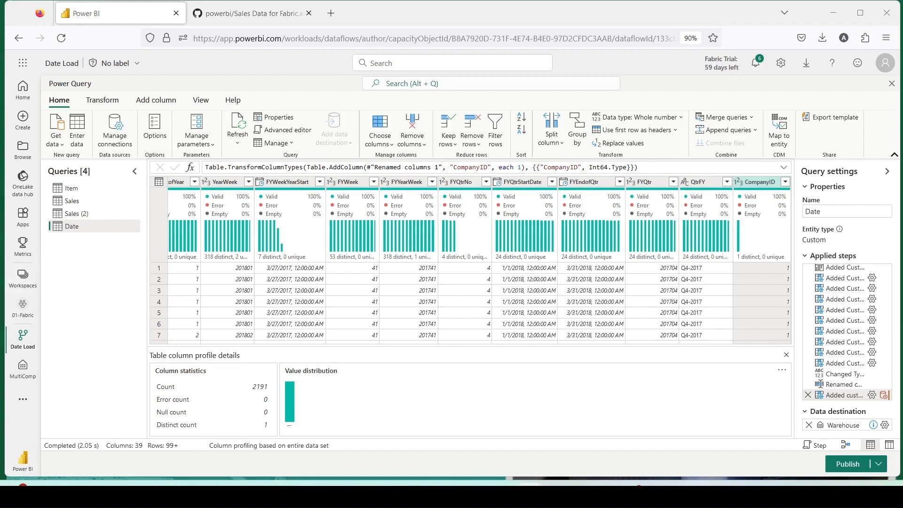
Create another blank query from the copied date table M script that sets CompanyID to 2.
left_click(55, 140)
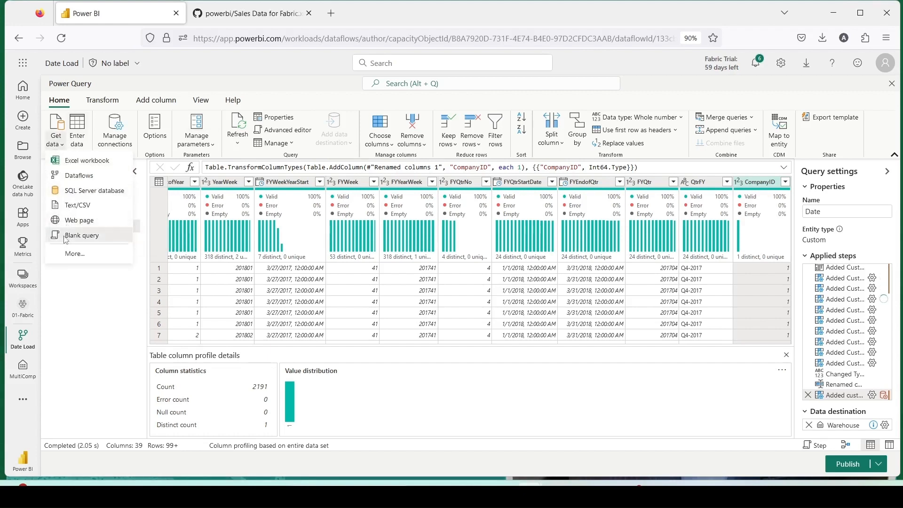
left_click(66, 238)
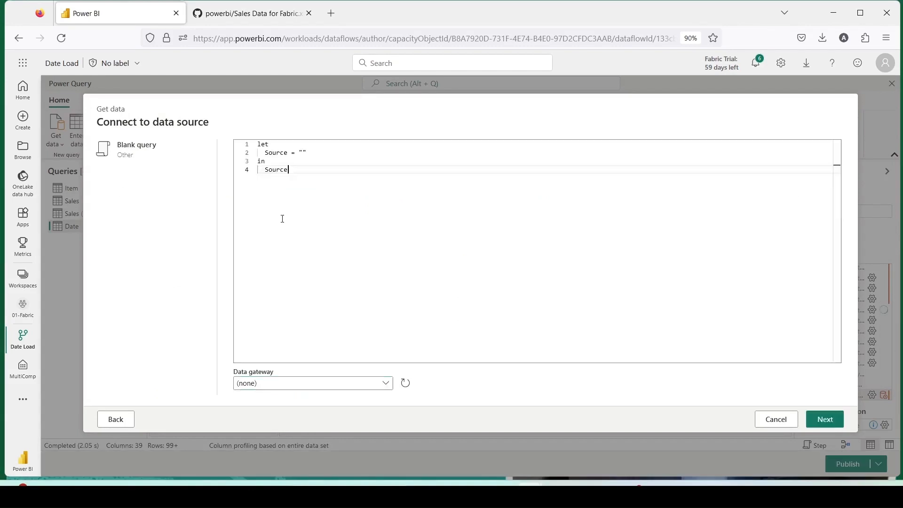
left_click_drag(311, 185, 240, 121)
key("ctrl+v")
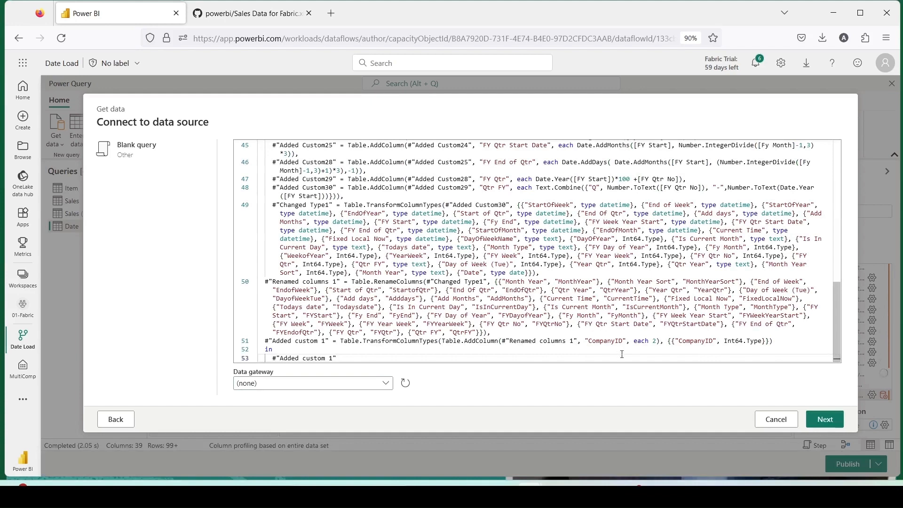
left_click_drag(343, 341, 710, 341)
left_click_drag(769, 425, 809, 382)
left_click(825, 424)
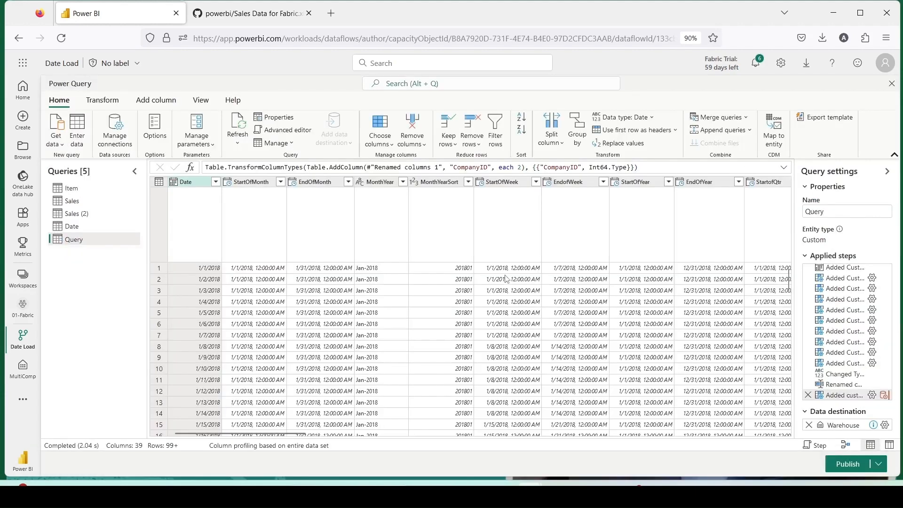
Check the CompanyID column of the second date query and rename the query as Date1.
left_click_drag(274, 433, 745, 438)
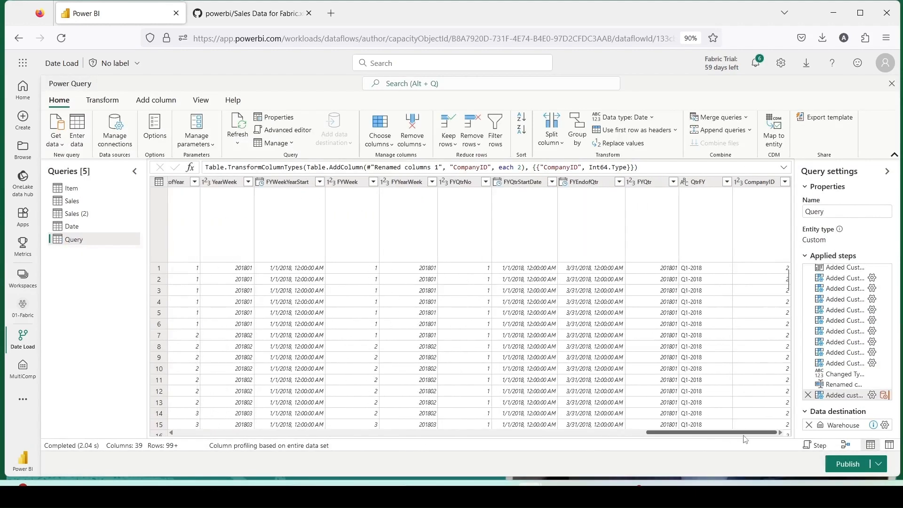
double_click(75, 241)
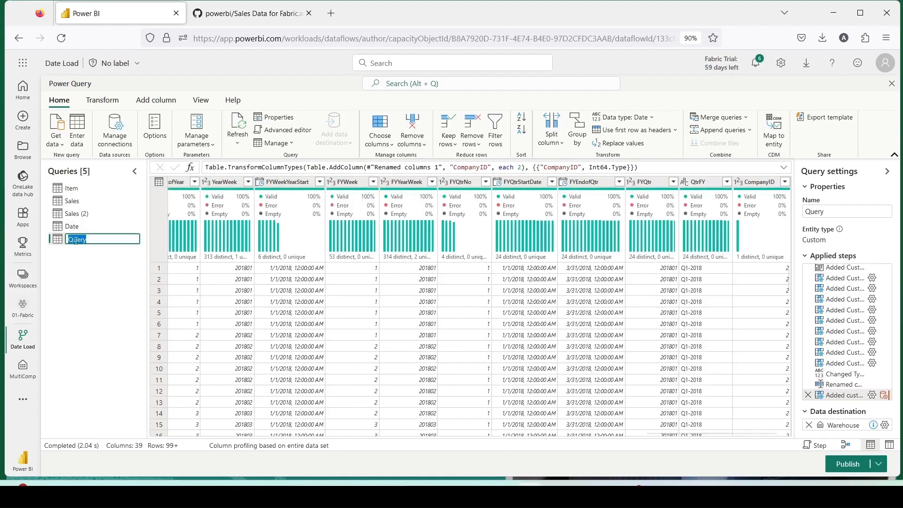
type("Date1")
key("Return")
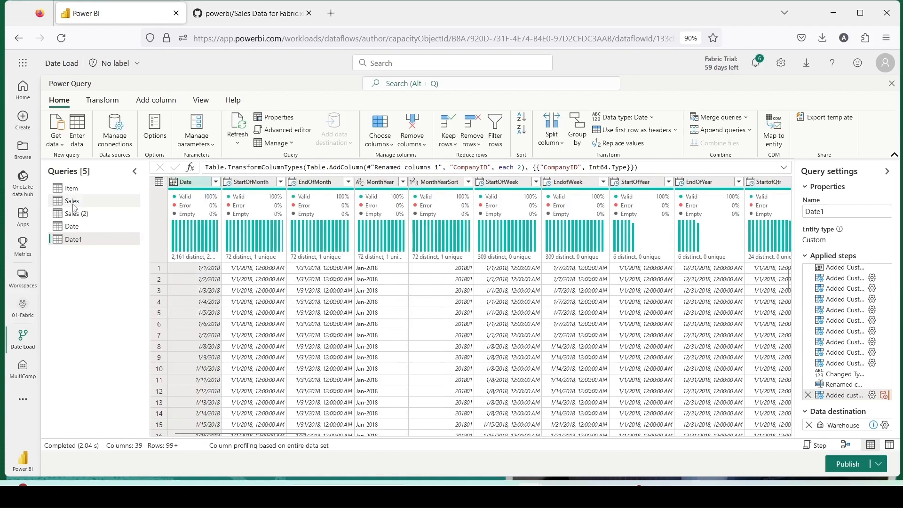
Add a custom column CompanyID to the Sales query with the formula 1 and the Whole number data type.
left_click(73, 202)
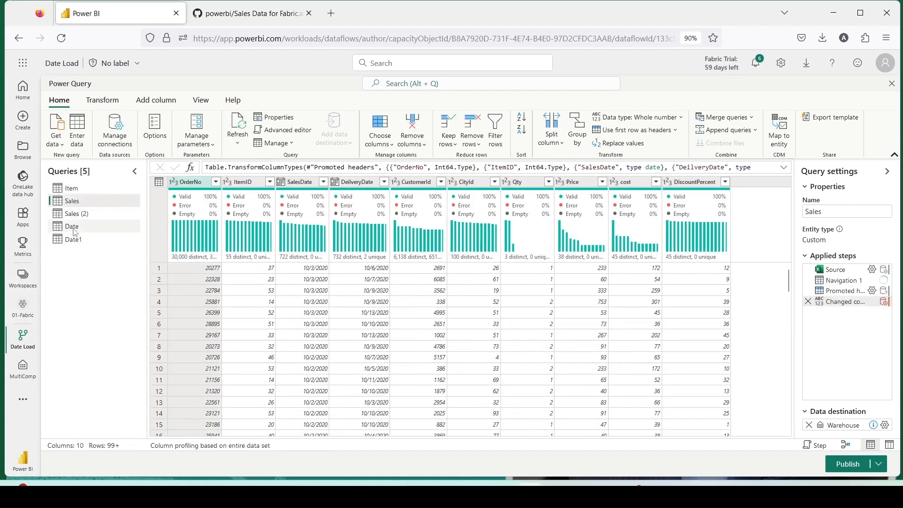
left_click(693, 185)
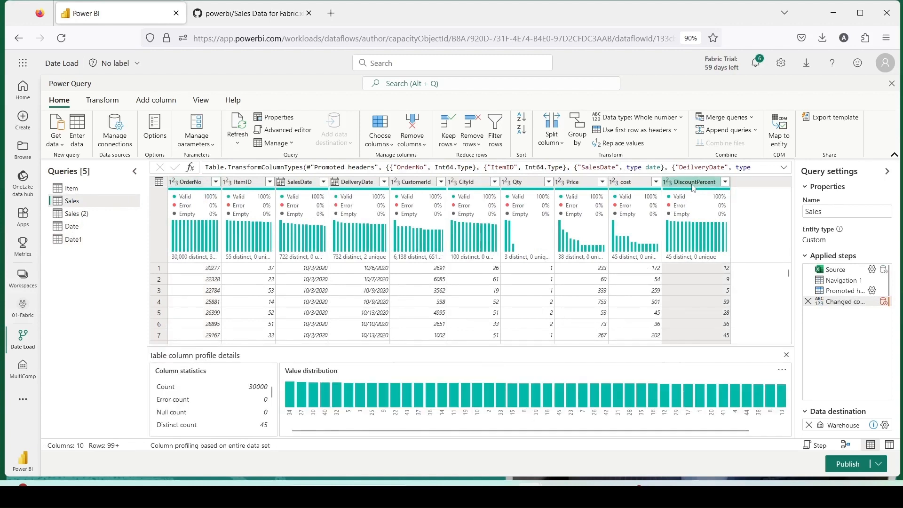
left_click(154, 101)
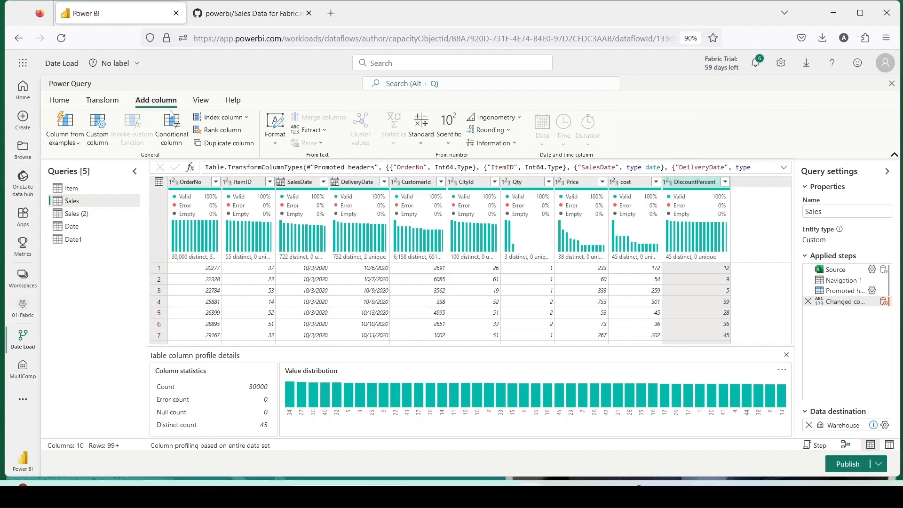
left_click(104, 136)
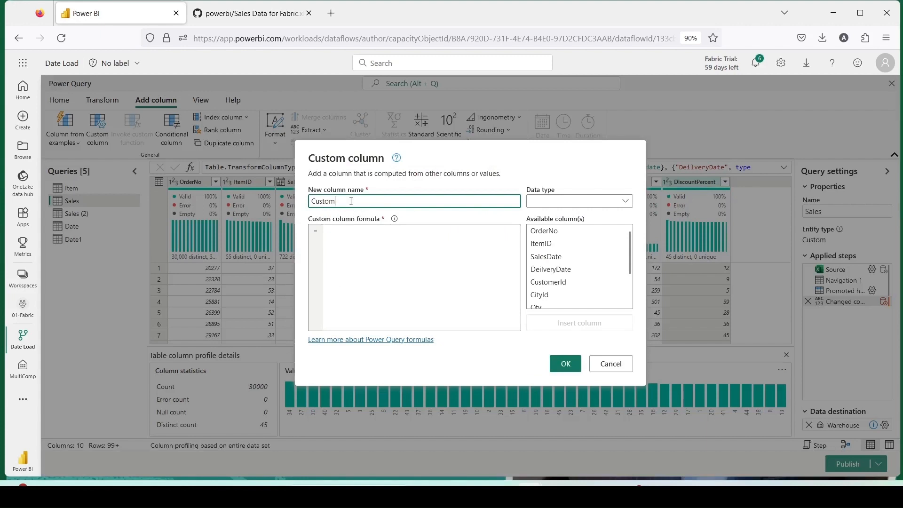
double_click(351, 201)
type("CimpanyID")
left_click(319, 202)
key("BackSpace")
type("ompanyID")
left_click(346, 243)
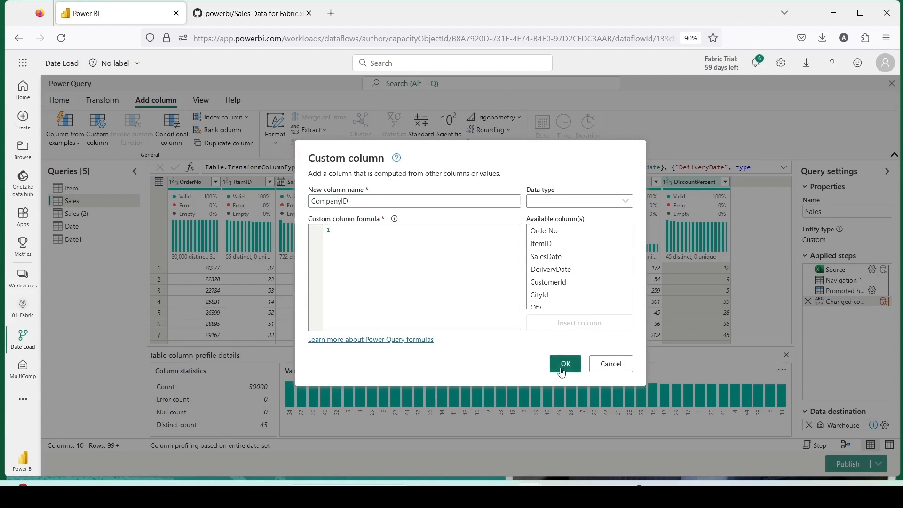
left_click(561, 203)
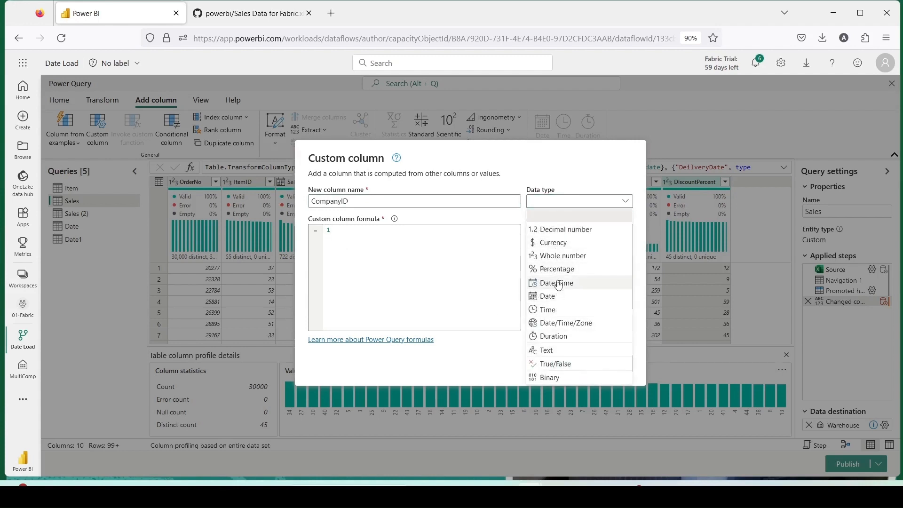
left_click(564, 256)
left_click(559, 363)
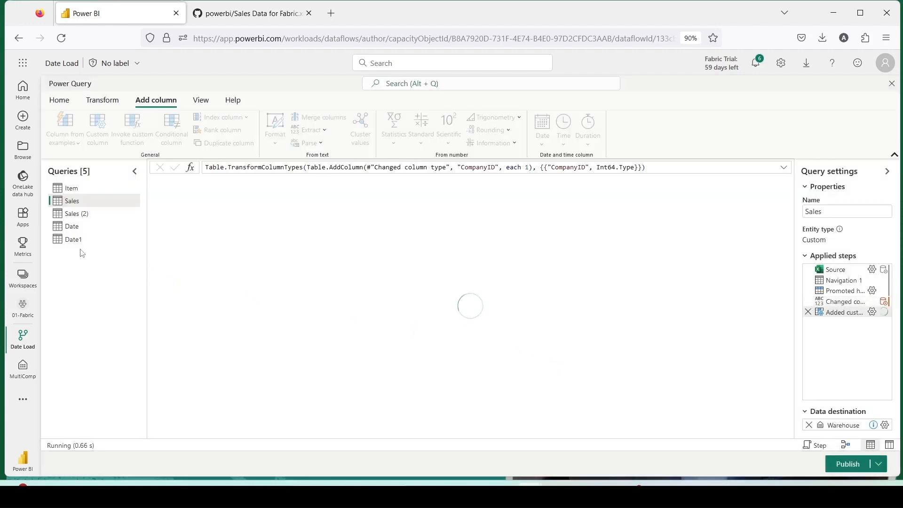
Add a custom column CompanyID with the formula 2 to the Sales (2) query.
left_click(76, 215)
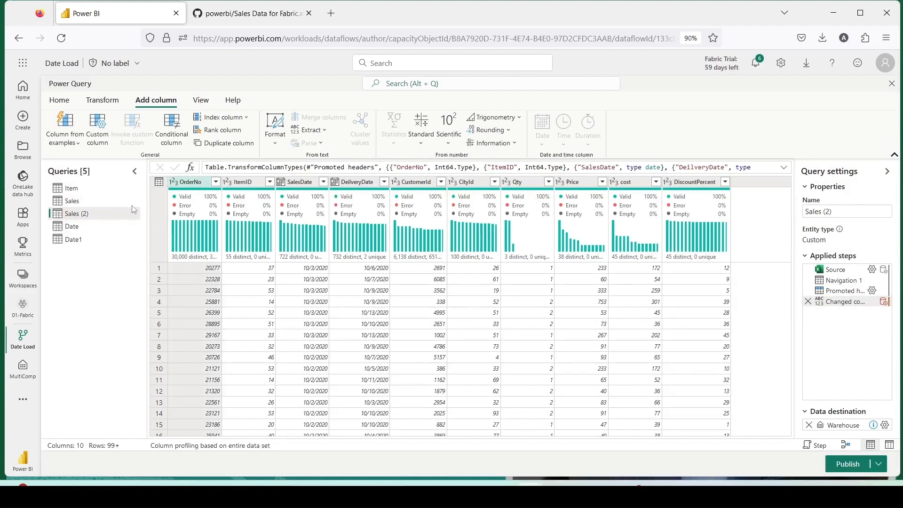
left_click(99, 124)
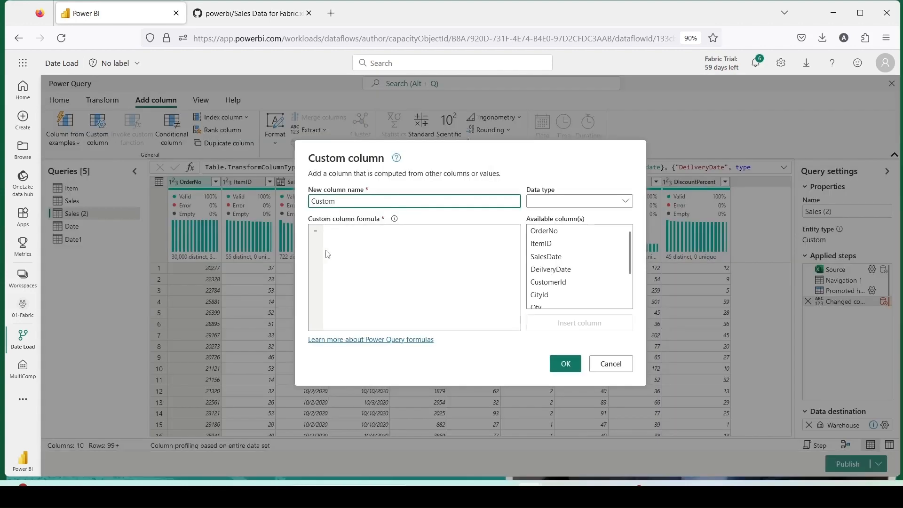
double_click(335, 201)
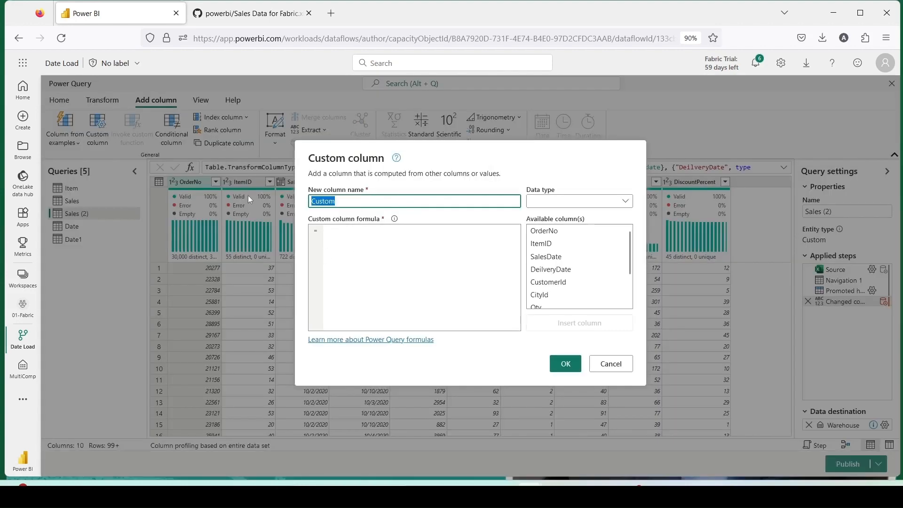
type("CompanyID")
left_click(344, 236)
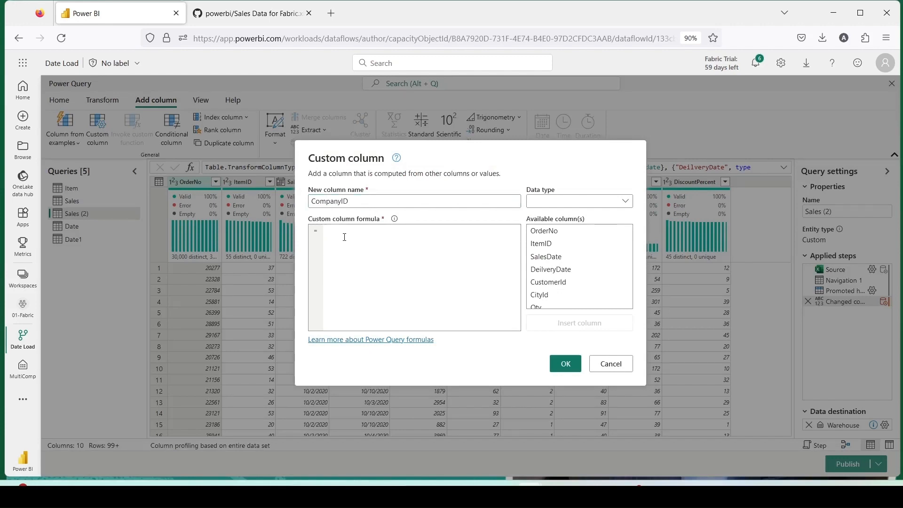
left_click(565, 364)
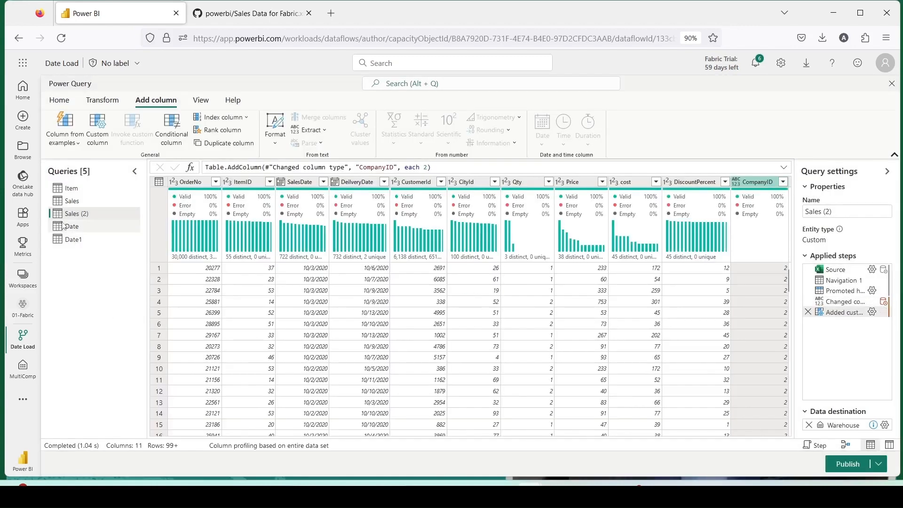
Append the Sales and Sales (2) queries together as a new query.
left_click(70, 202)
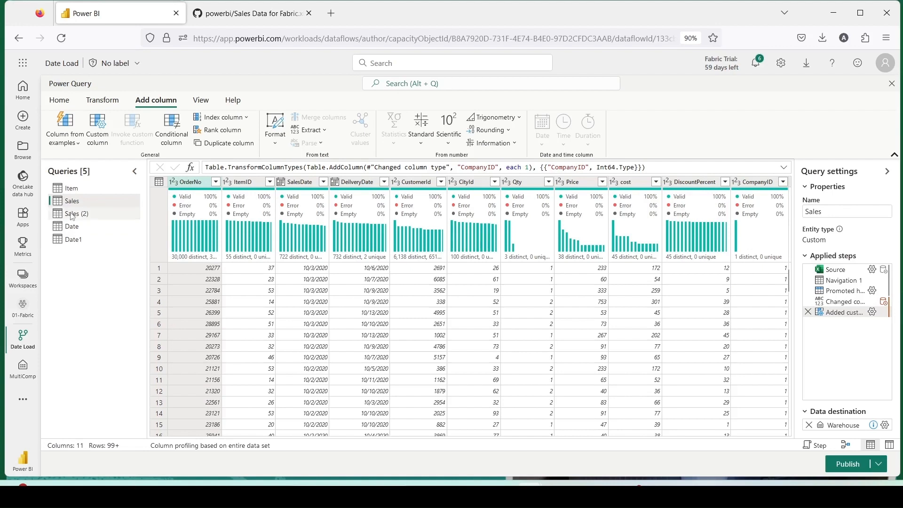
left_click(72, 216)
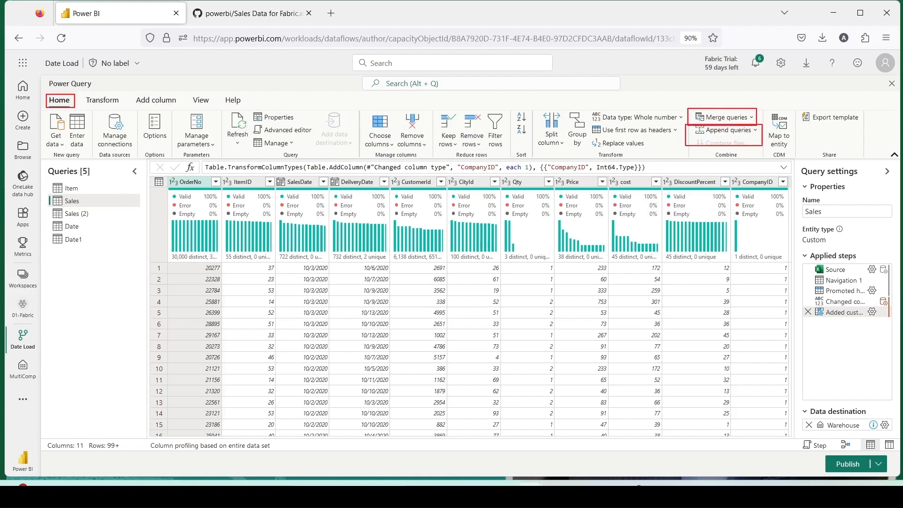
left_click(756, 130)
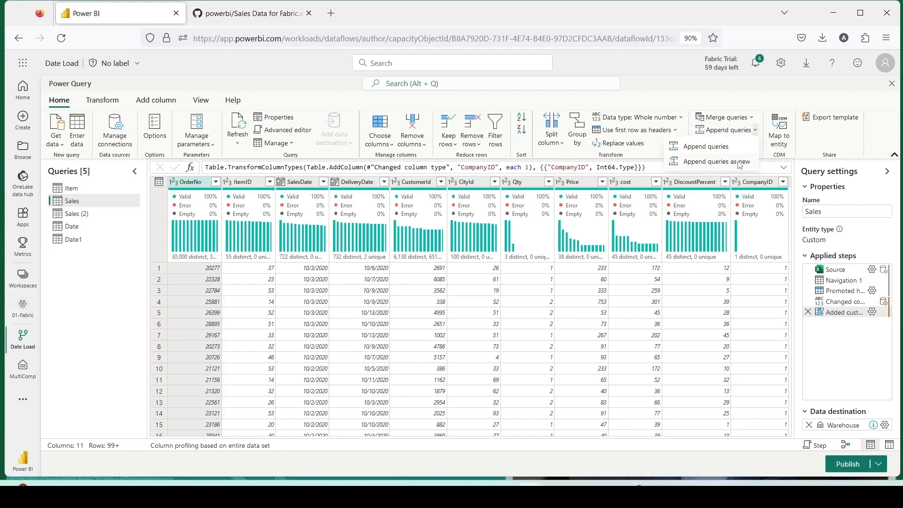
left_click(740, 162)
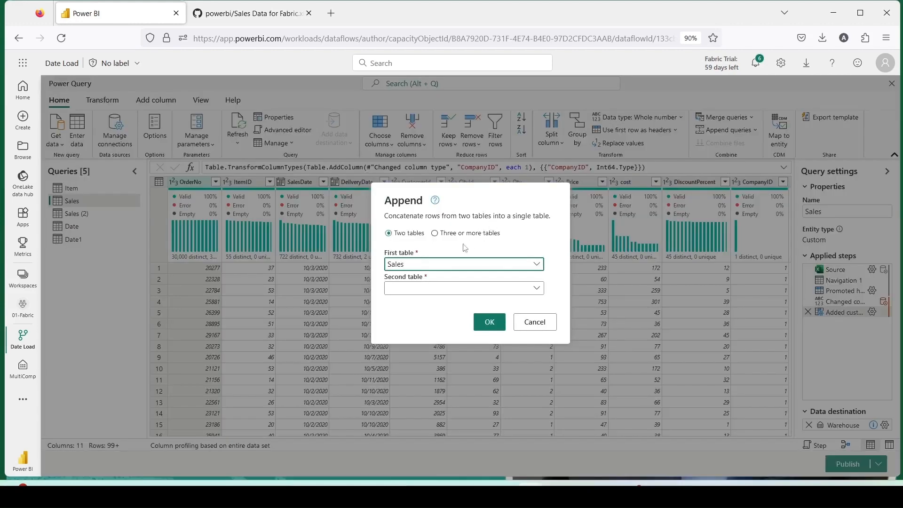
left_click(420, 295)
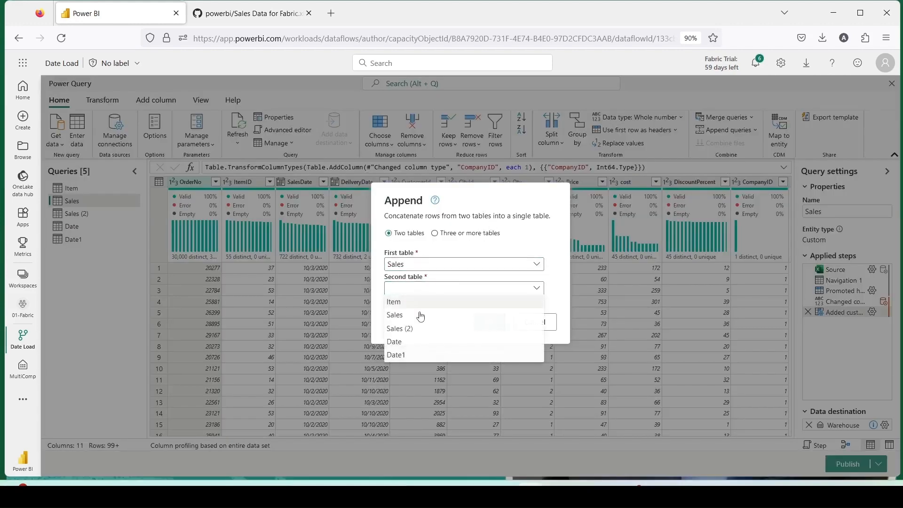
left_click(417, 330)
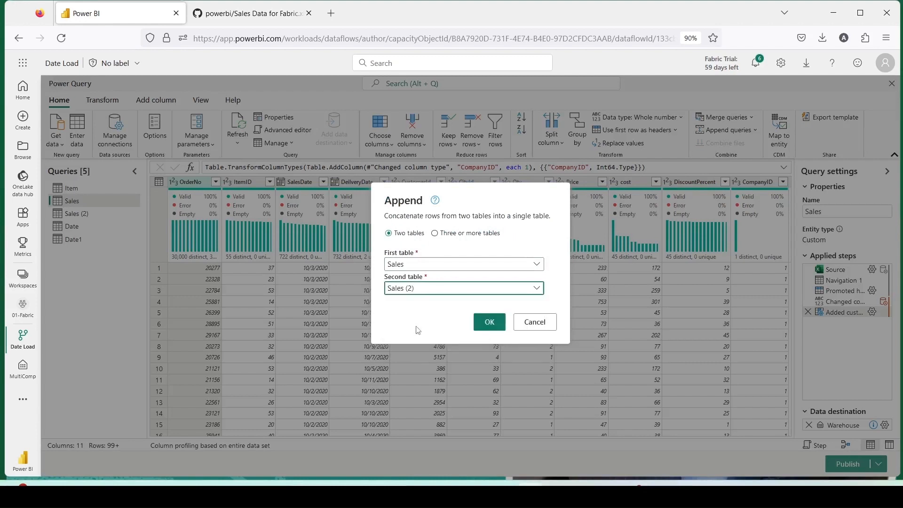
left_click(490, 324)
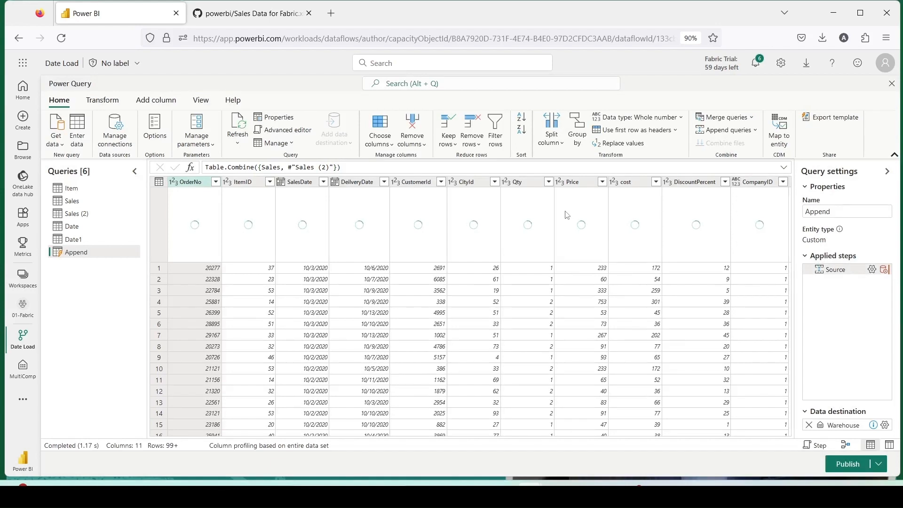
Check the full list of CompanyID values in the appended sales query without applying a filter.
scroll(756, 306, "down", 5)
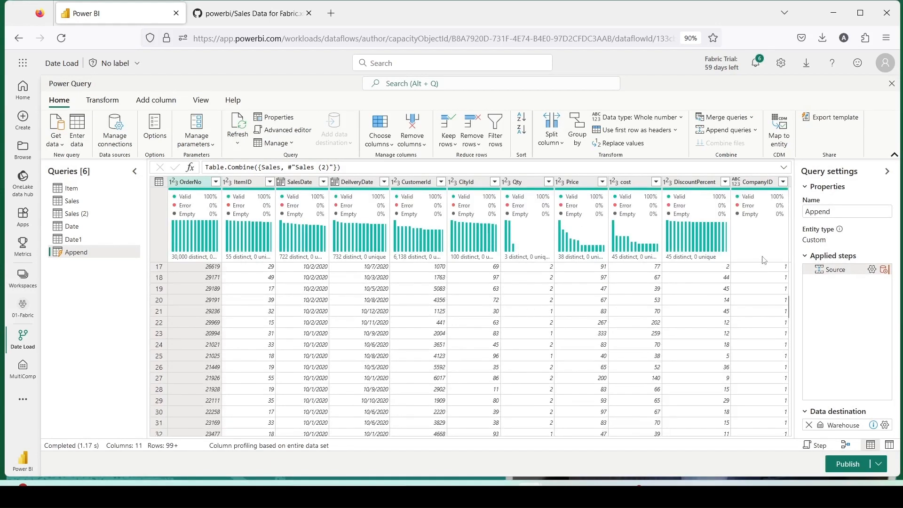
left_click(784, 182)
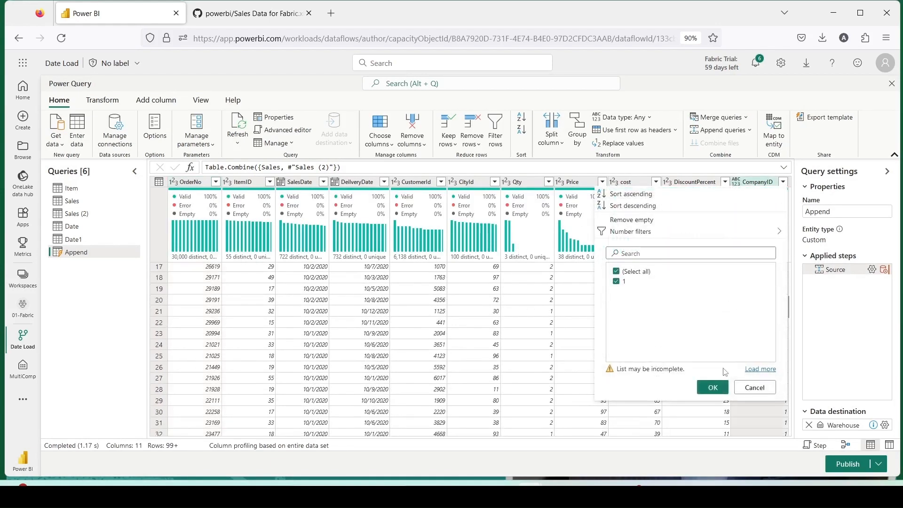
left_click(758, 370)
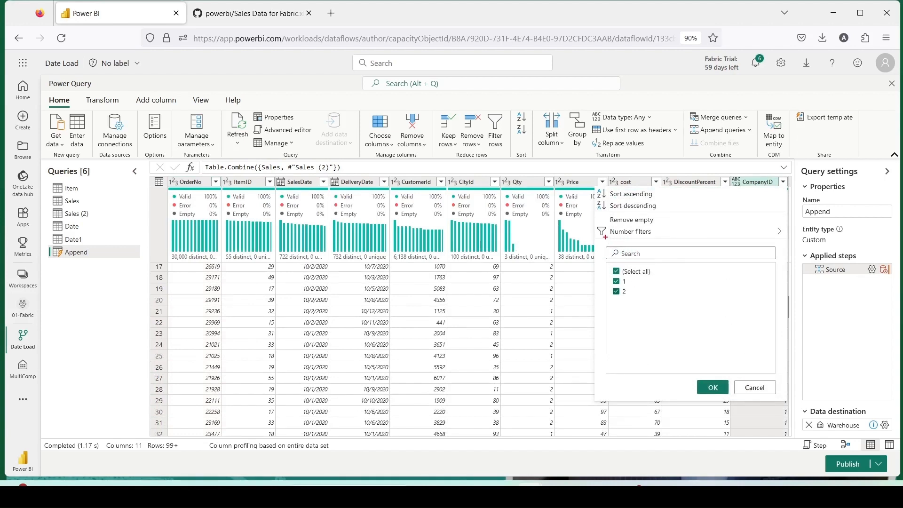
left_click_drag(605, 238, 670, 321)
left_click(754, 387)
Rename the appended sales query as Sales Full.
double_click(84, 254)
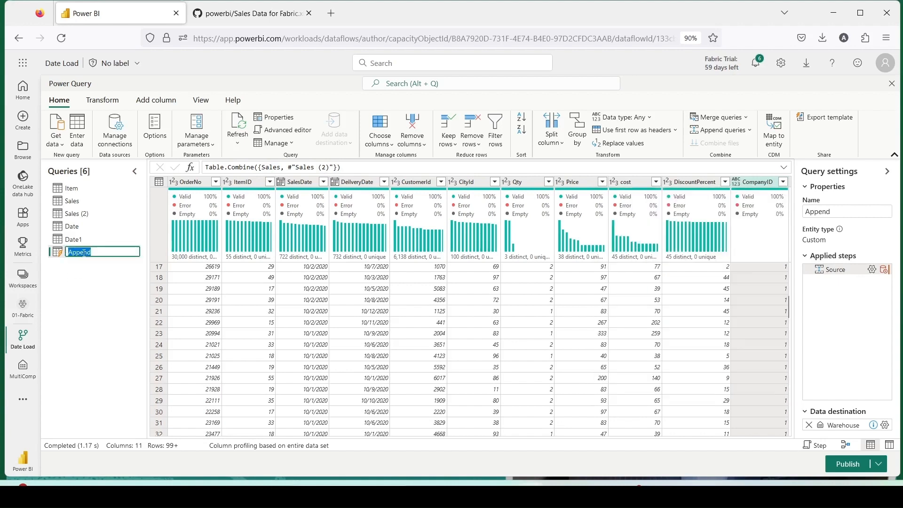
type("Sales Full")
key("Return")
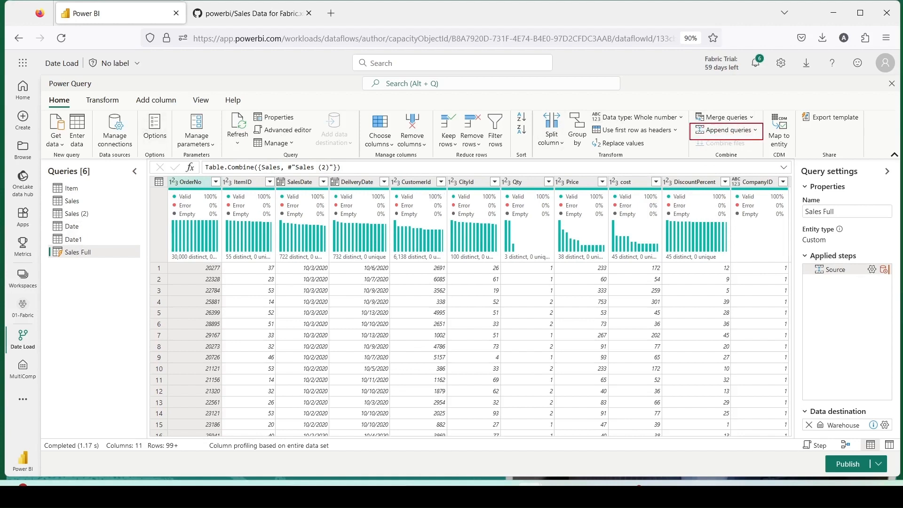
Append the Date and Date1 queries together as a new query.
left_click(755, 131)
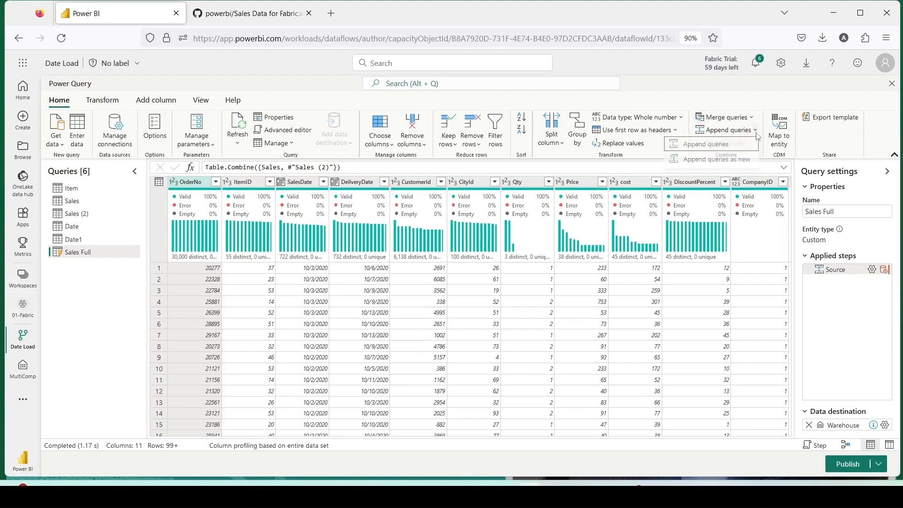
left_click(742, 164)
left_click(419, 265)
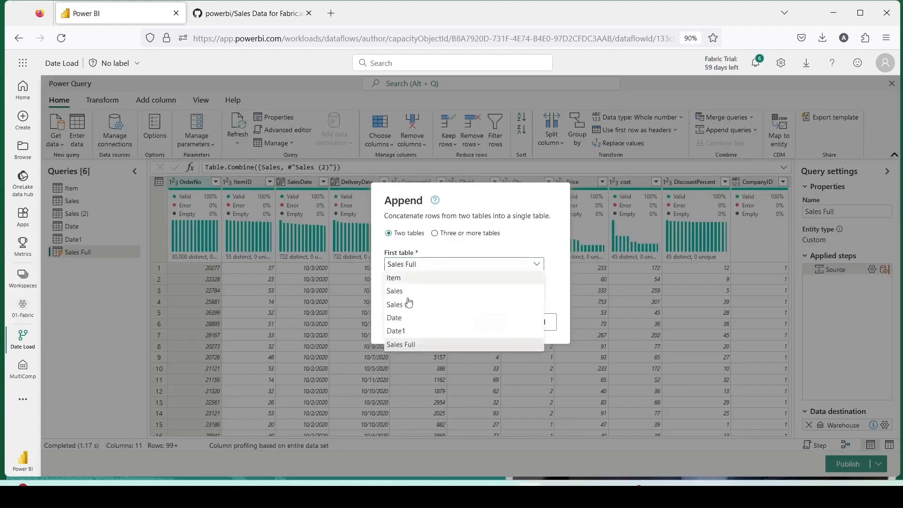
left_click(404, 319)
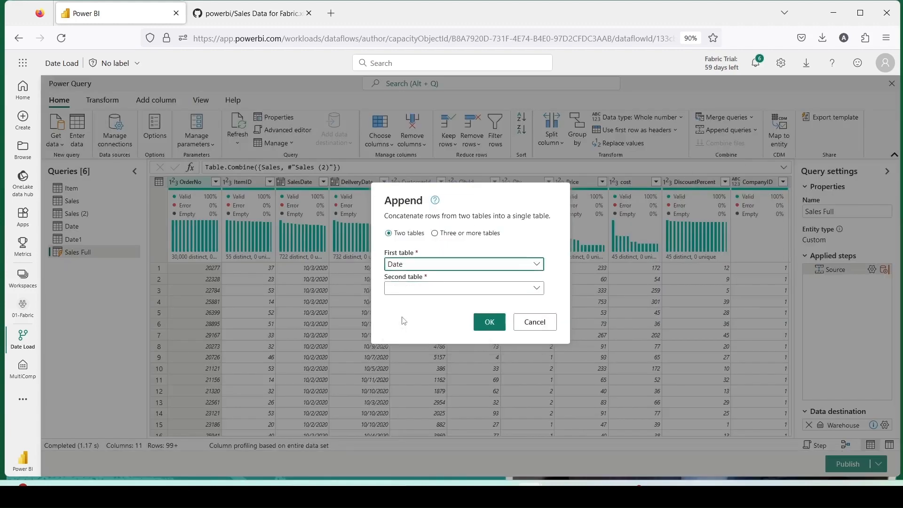
left_click(415, 289)
left_click(410, 354)
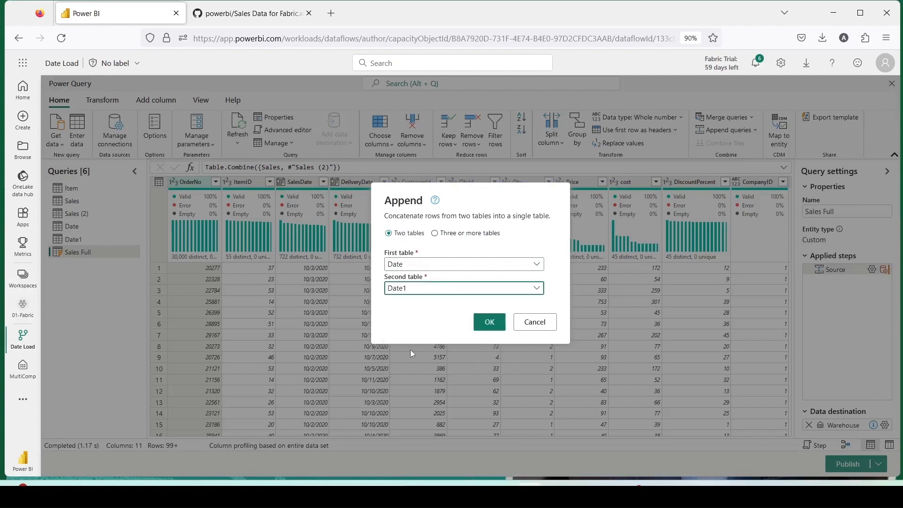
left_click(490, 322)
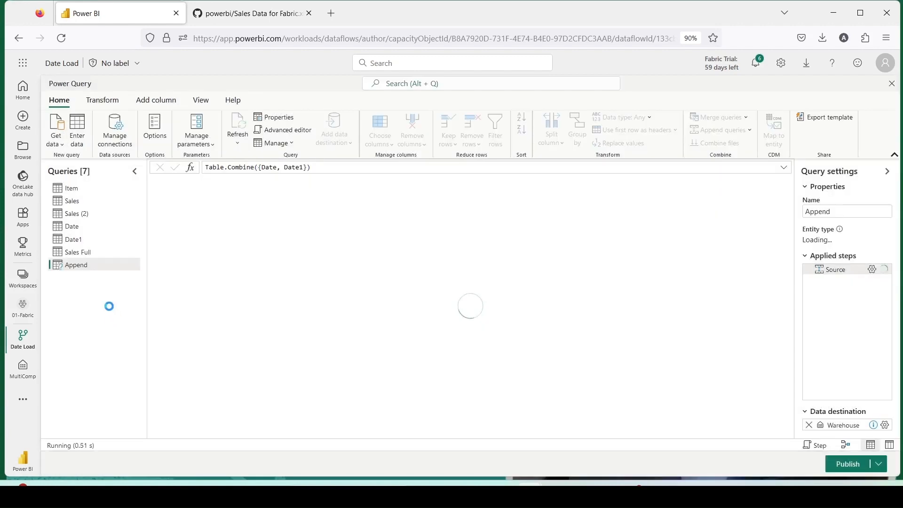
Rename the appended date query as Date Full.
double_click(84, 264)
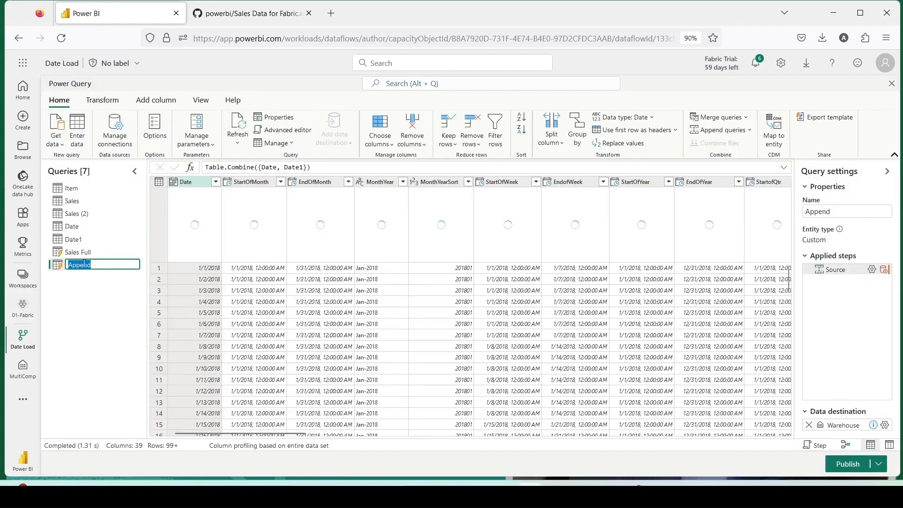
type("Date Ful")
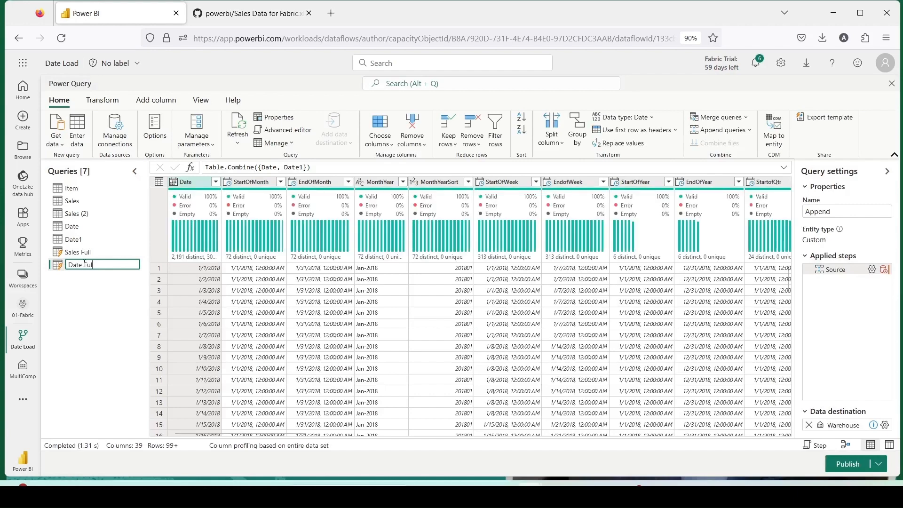
type("l")
key("Return")
Check the values and the column profile of CompanyID in the Date Full query.
left_click_drag(301, 433, 780, 423)
left_click(786, 181)
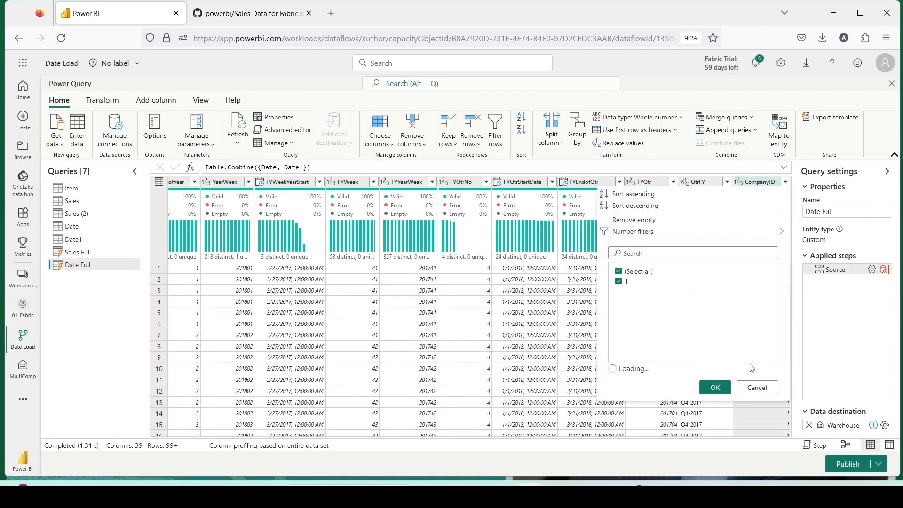
left_click(757, 387)
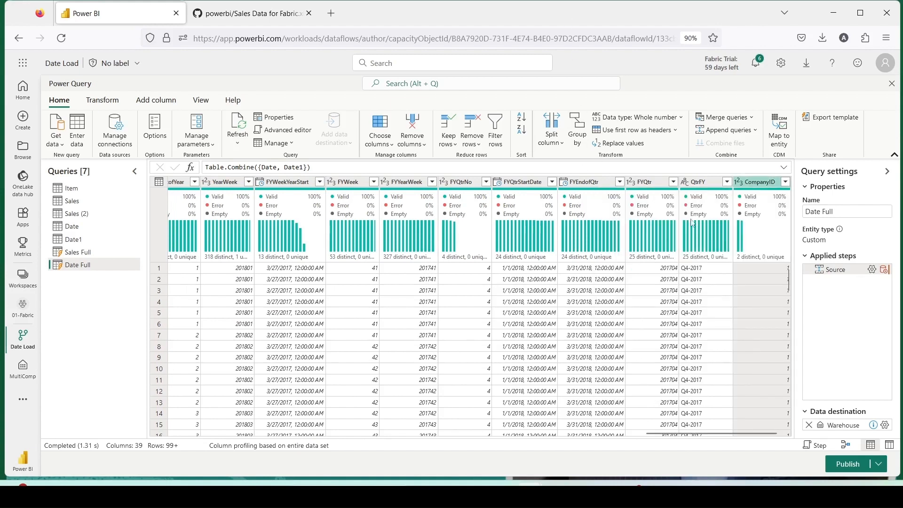
left_click(755, 182)
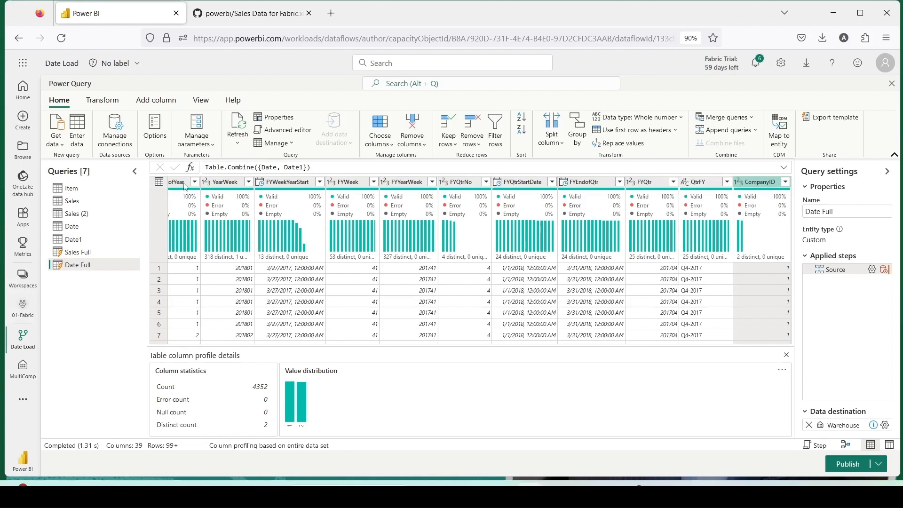
Add an index column starting from 1 to Date Full and name it DateKey in the step formula.
left_click(148, 102)
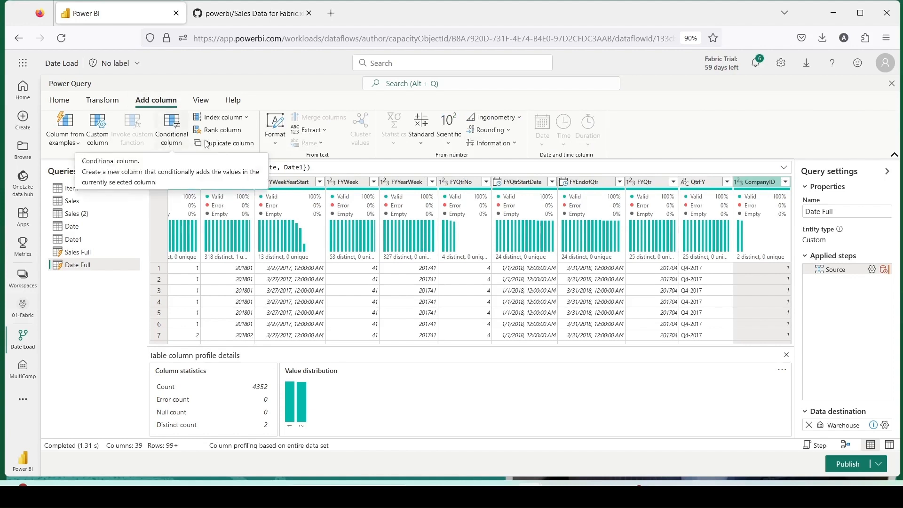
left_click(221, 117)
left_click(207, 149)
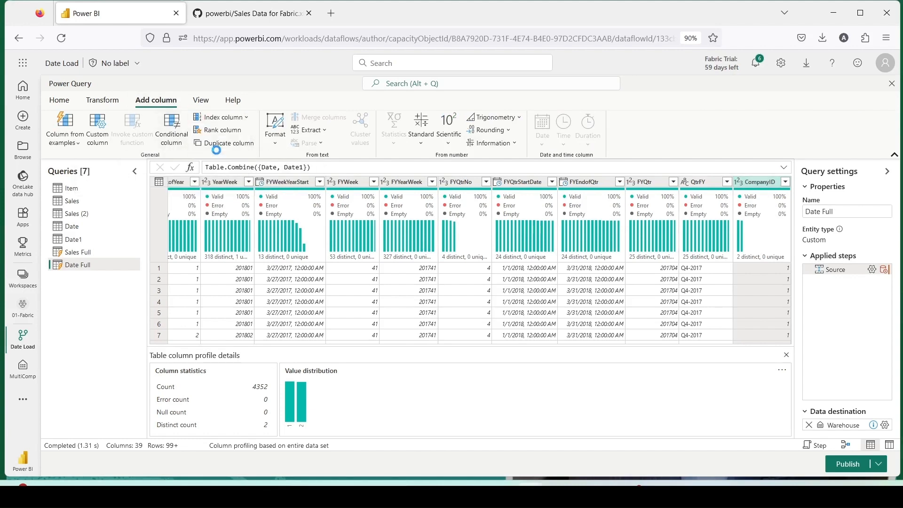
double_click(328, 166)
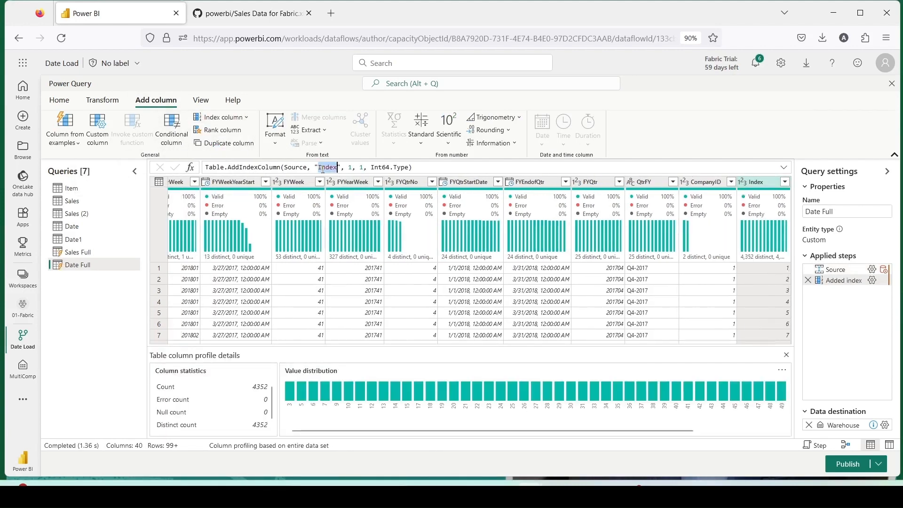
type("DateKey")
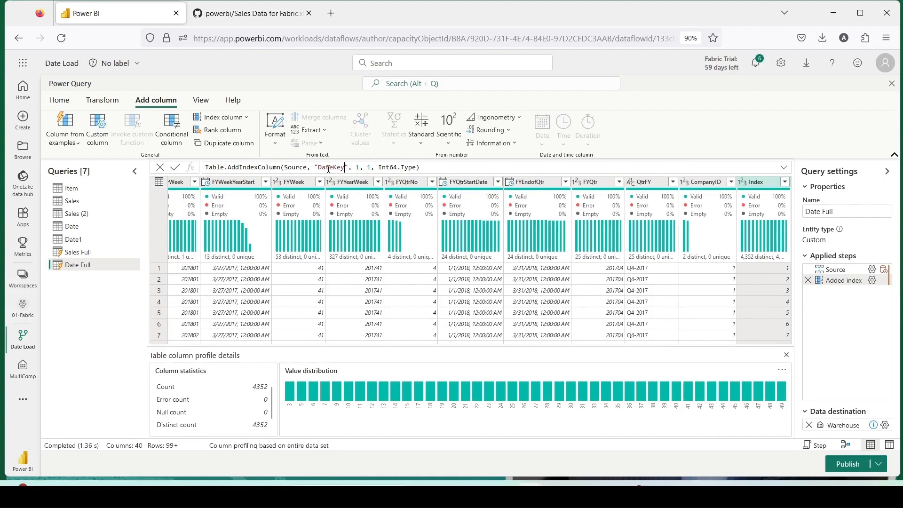
key("Return")
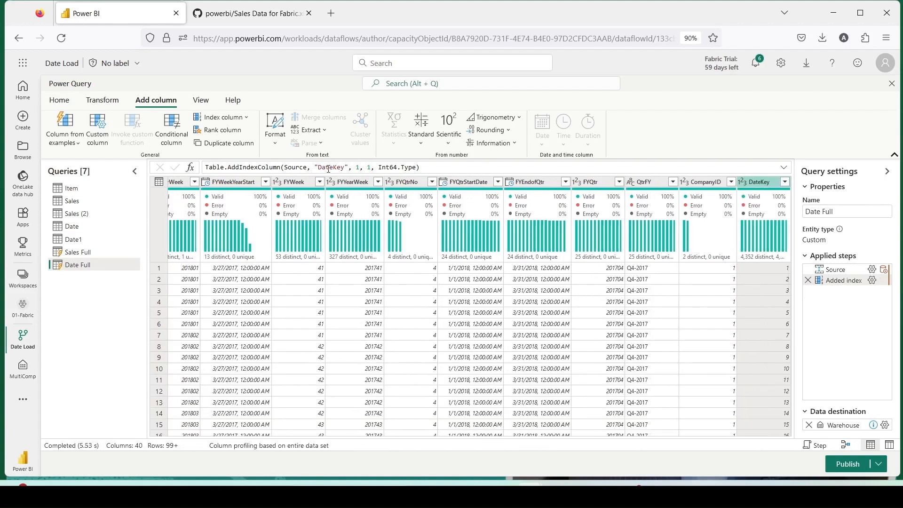
Start a merge within the Sales Full query and choose Date Full as the right table.
left_click(78, 253)
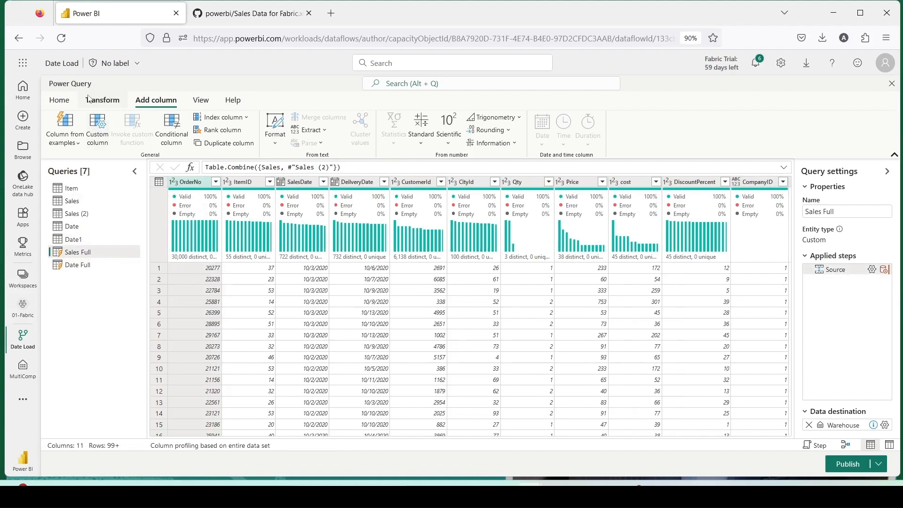
left_click(59, 102)
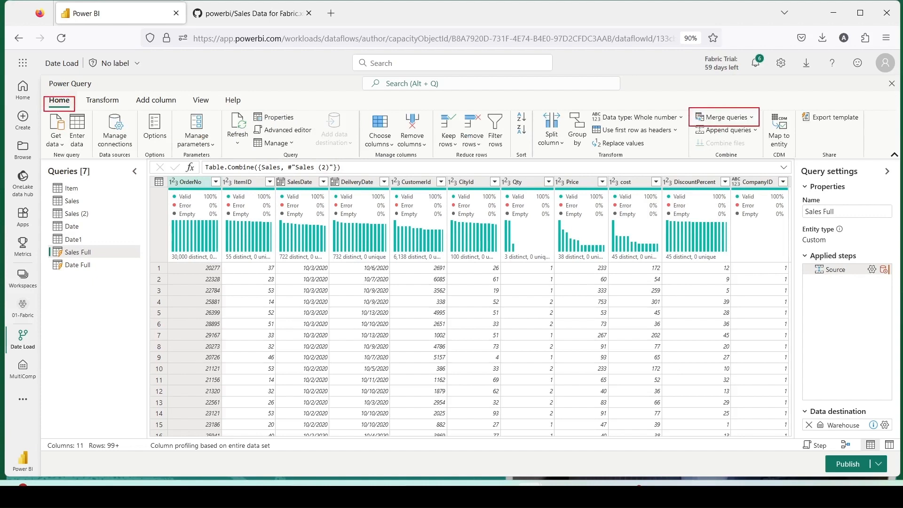
left_click(752, 118)
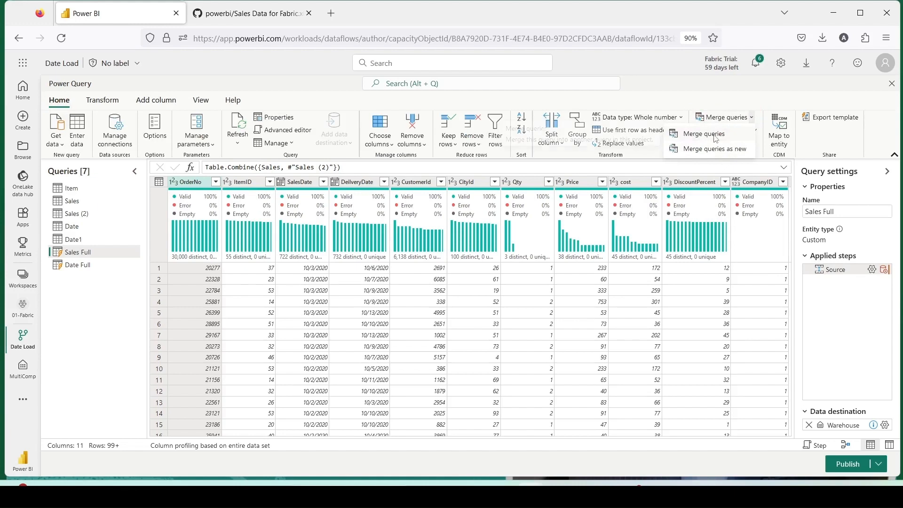
left_click(713, 135)
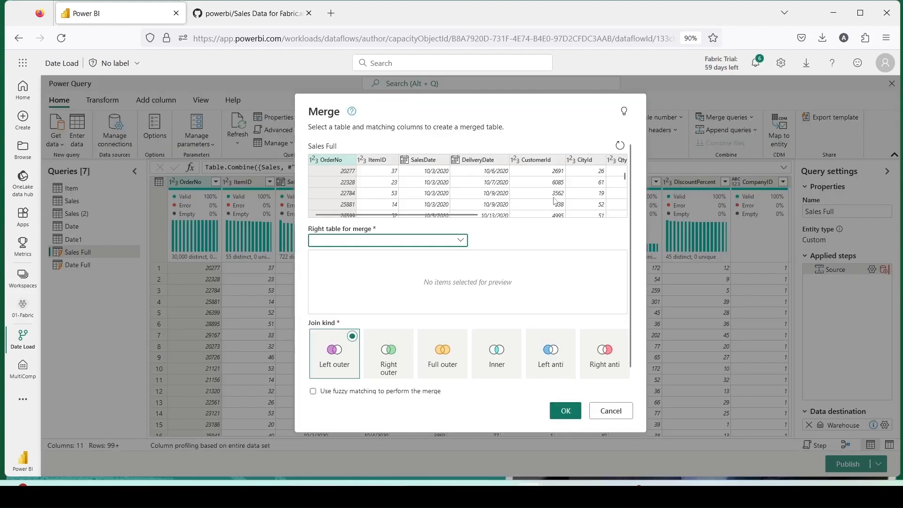
left_click(391, 242)
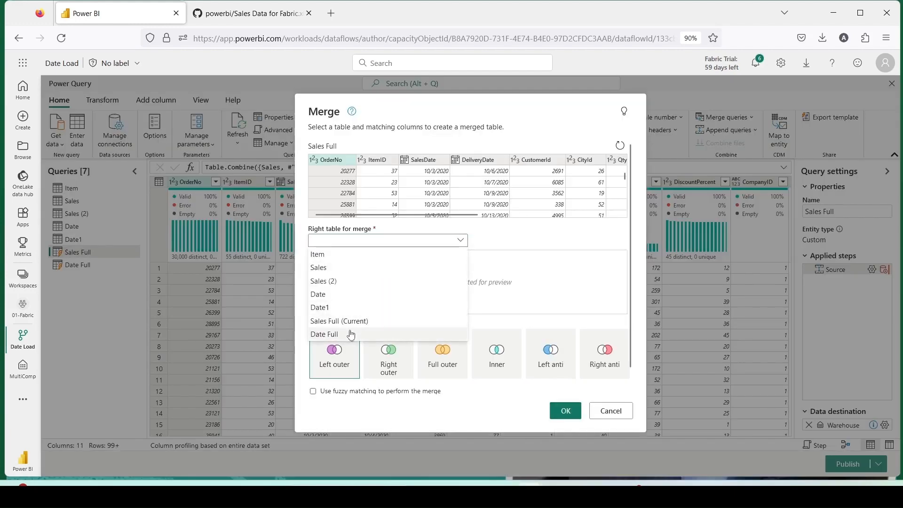
left_click(350, 334)
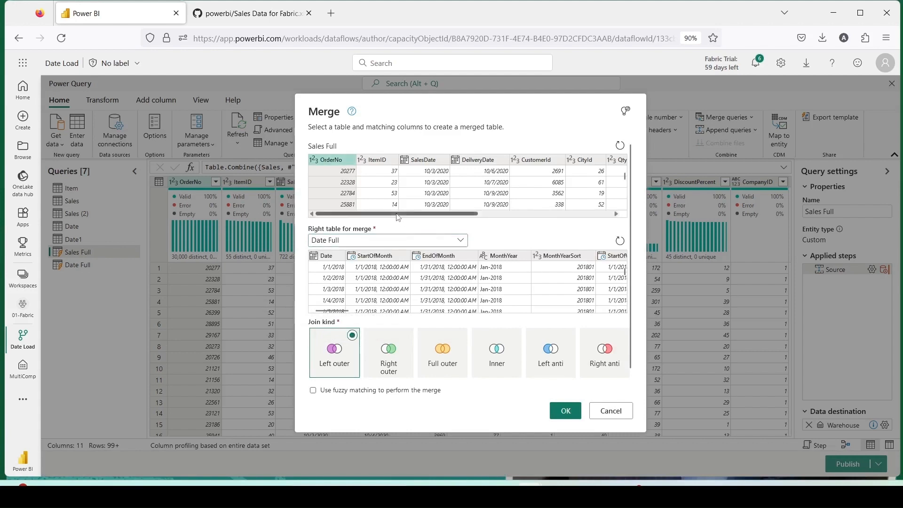
Select CompanyID and SalesDate, in that order, as the matching columns of Sales Full in the merge.
left_click_drag(440, 216, 565, 213)
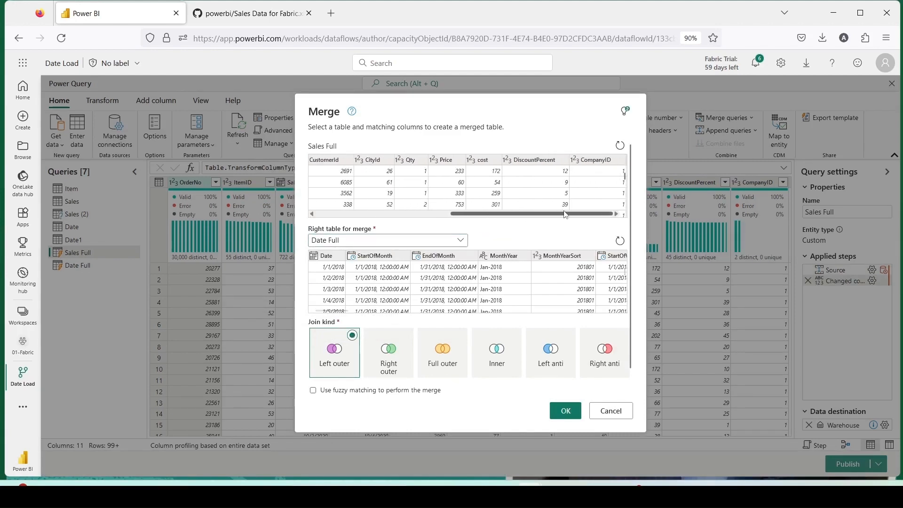
left_click(591, 163)
left_click_drag(543, 215, 387, 230)
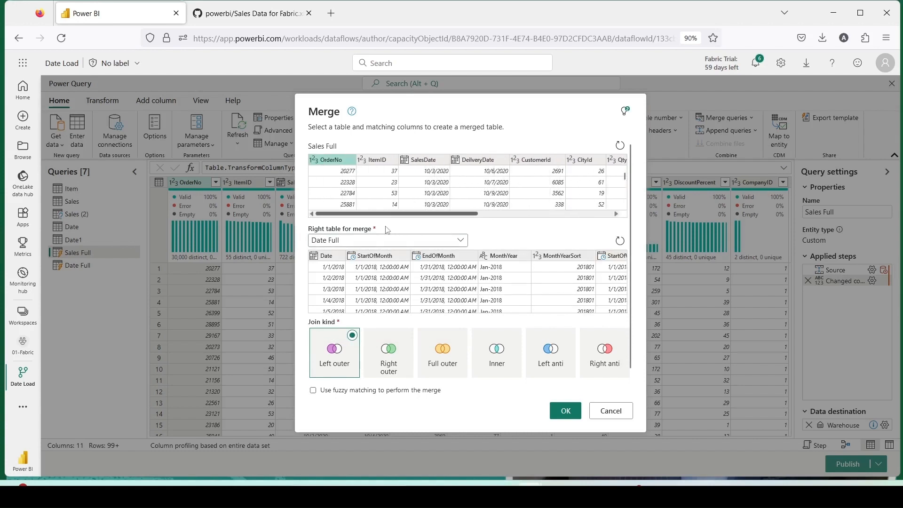
left_click(423, 161, "ctrl")
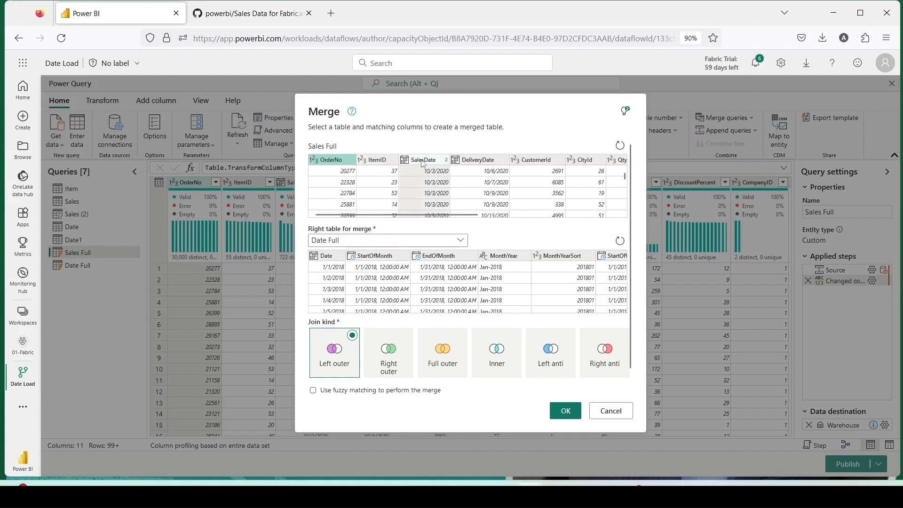
Match them to CompanyID and Date in Date Full and complete the merge as a left outer join.
left_click_drag(346, 311, 612, 313)
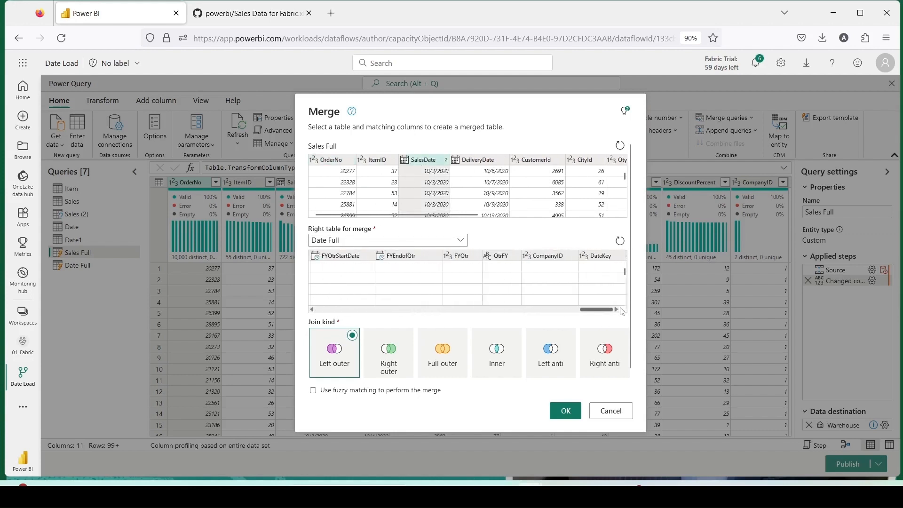
left_click(570, 256)
left_click_drag(598, 311, 325, 324)
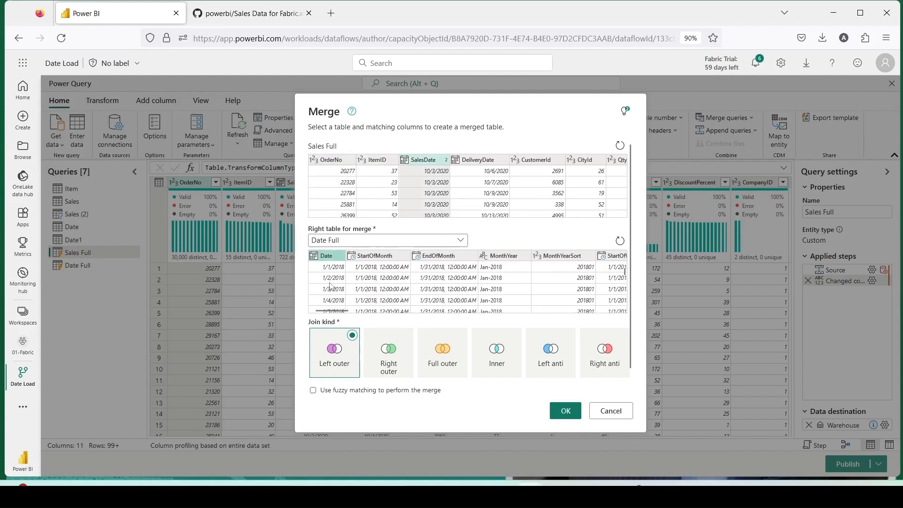
left_click(331, 260)
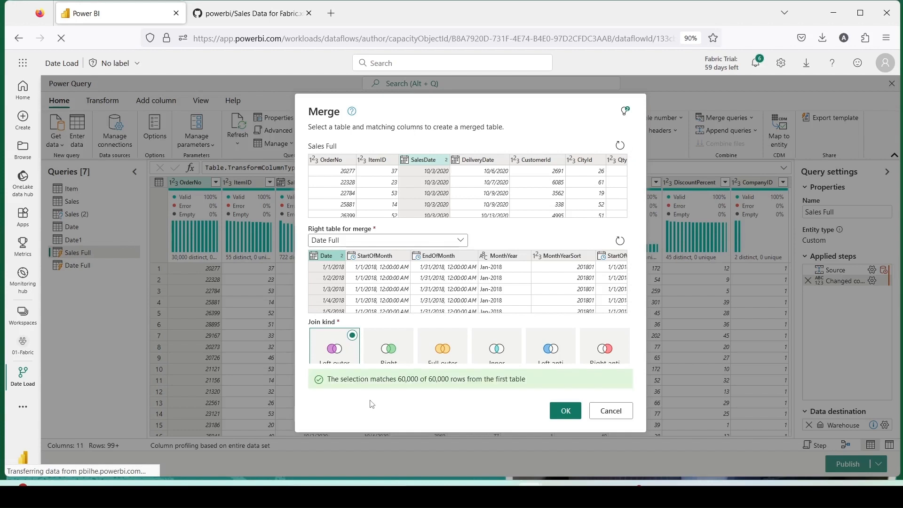
left_click(562, 413)
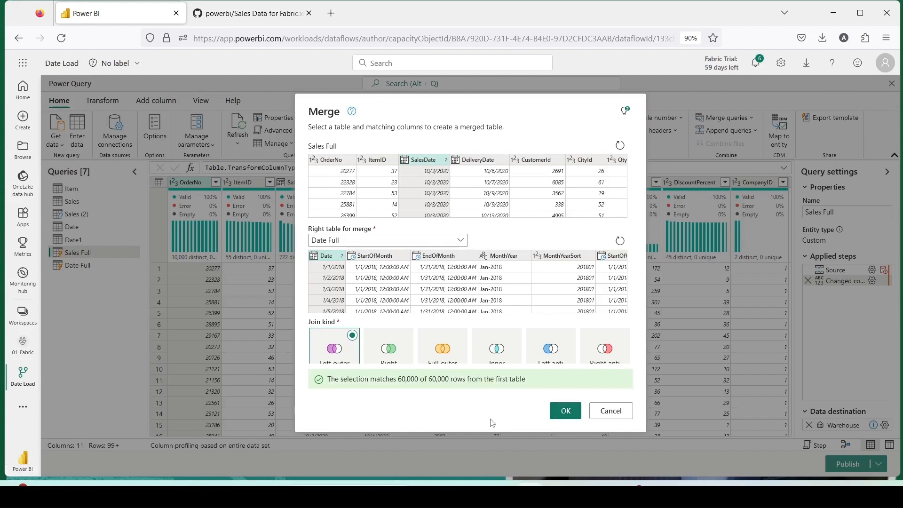
left_click(565, 412)
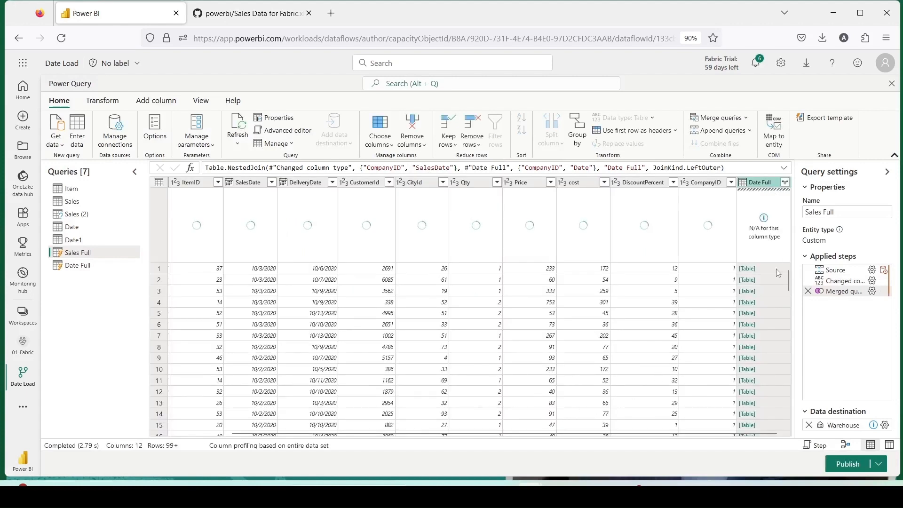
Expand the merged Date Full column to only DateKey, without the original column name as prefix.
left_click(784, 181)
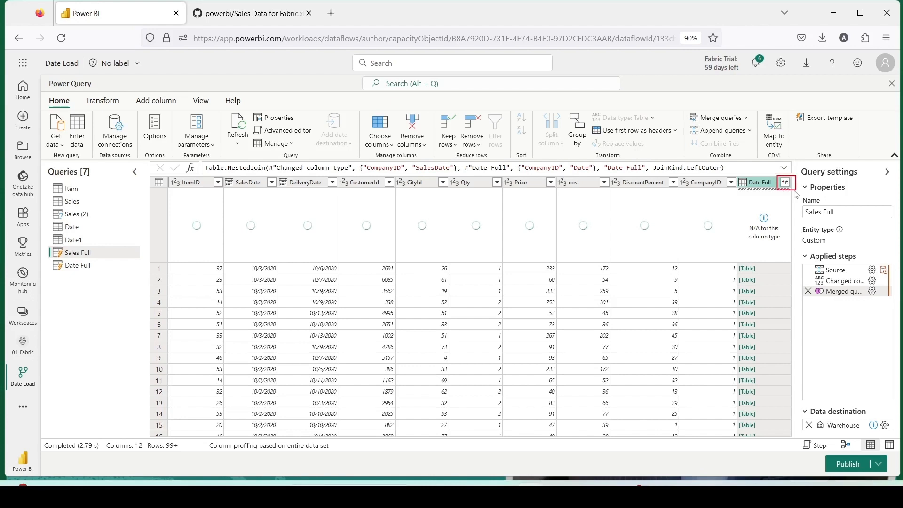
left_click(629, 219)
scroll(682, 264, "down", 10)
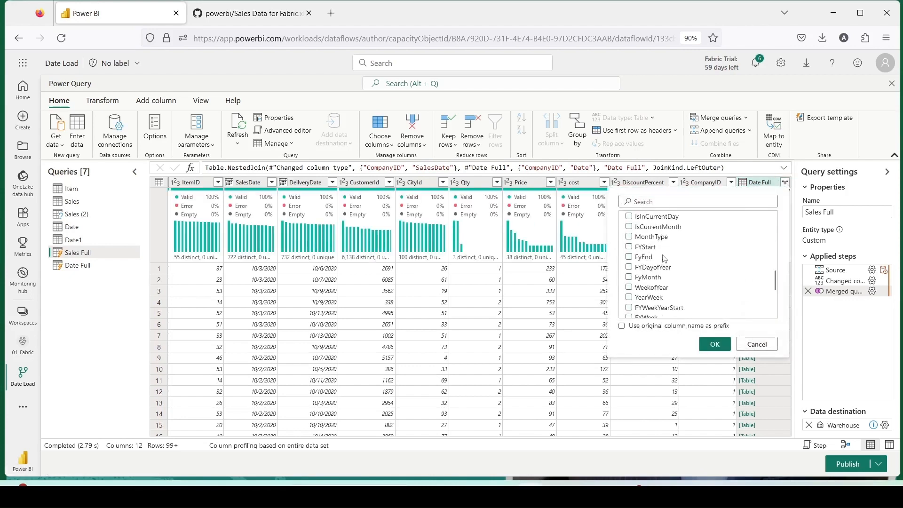
left_click(629, 310)
left_click(715, 344)
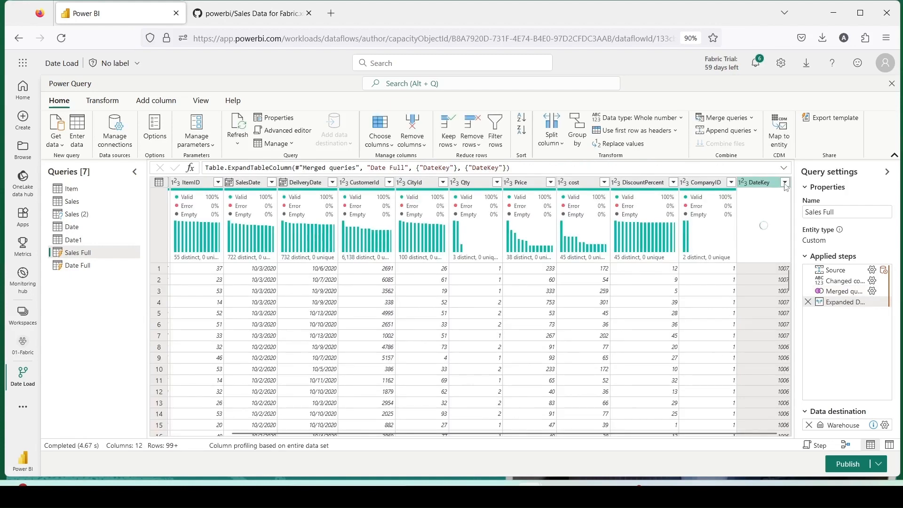
Examine the list of DateKey values in Sales Full without applying a filter.
left_click(785, 183)
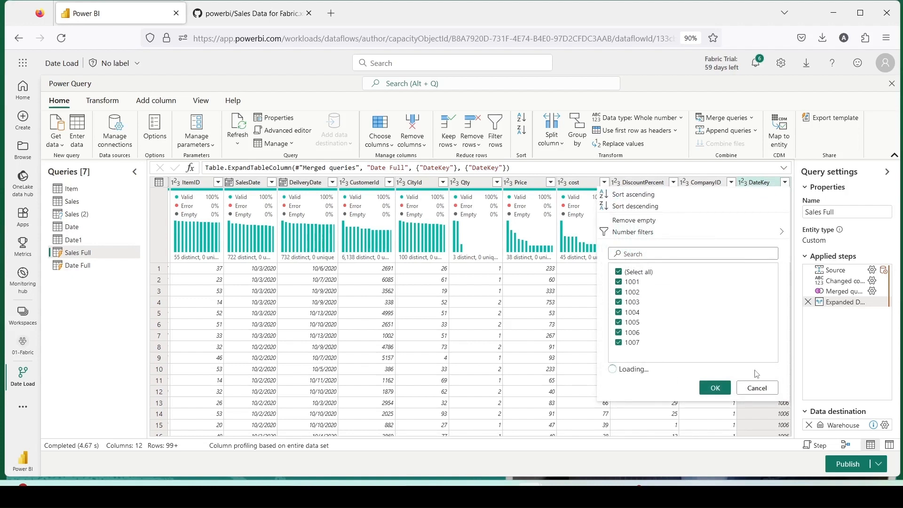
scroll(771, 324, "down", 15)
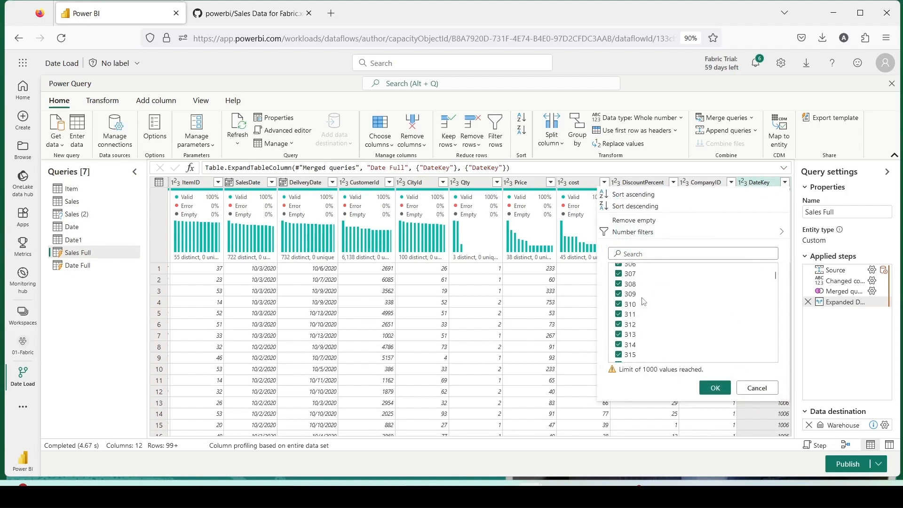
scroll(773, 328, "up", 15)
left_click(757, 388)
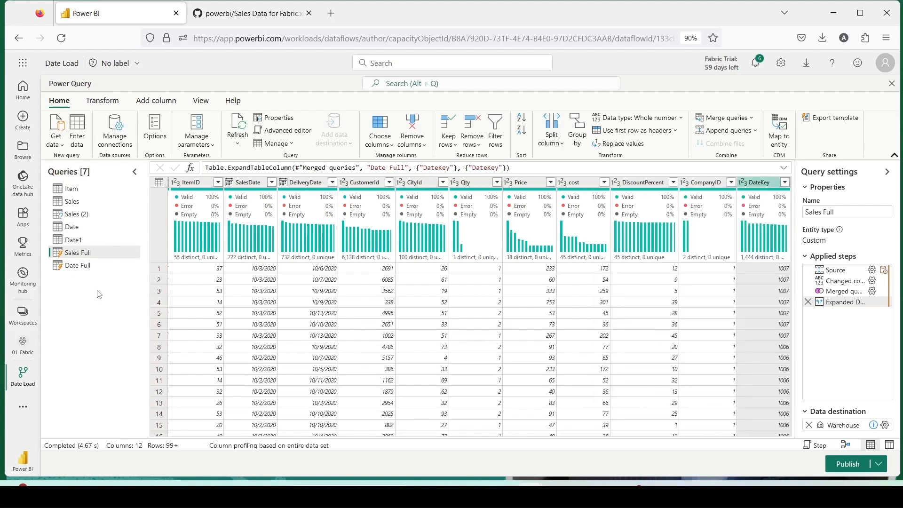
Remove the warehouse data destination from the Sales (2) and Date1 queries.
mouse_move(873, 424)
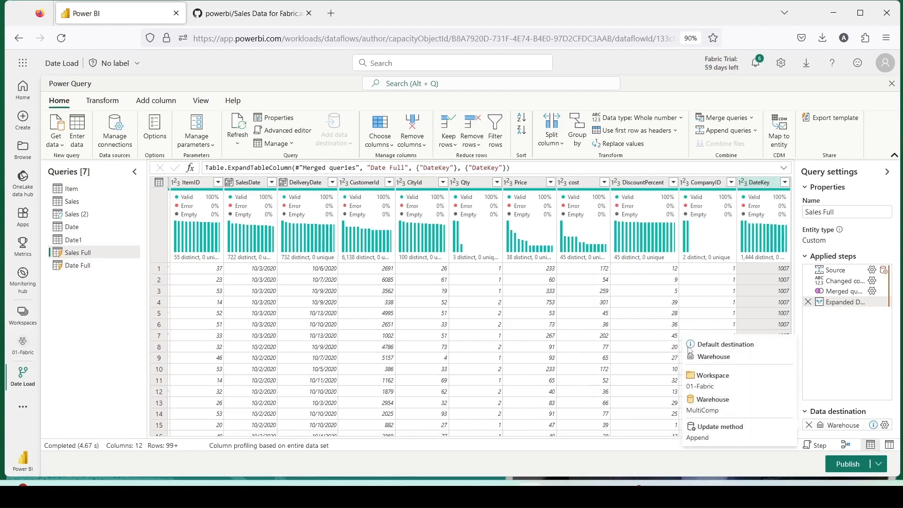
left_click(89, 214)
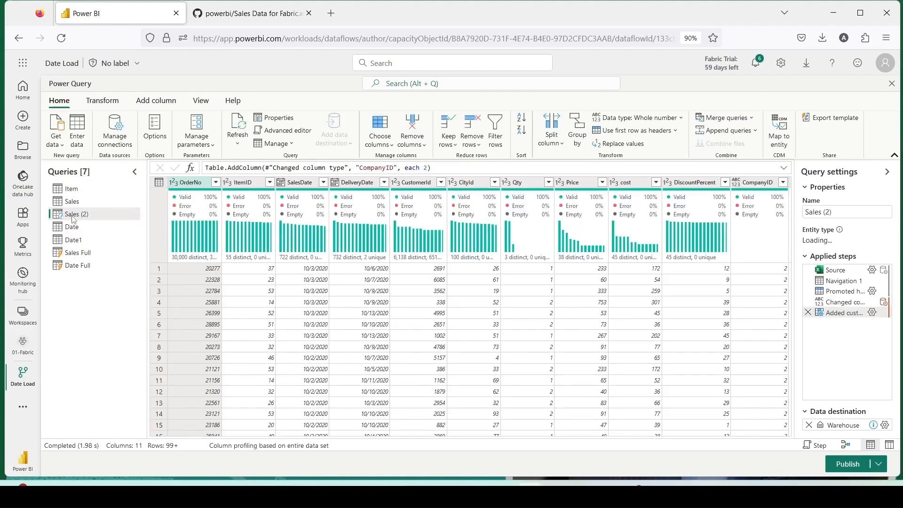
left_click(809, 425)
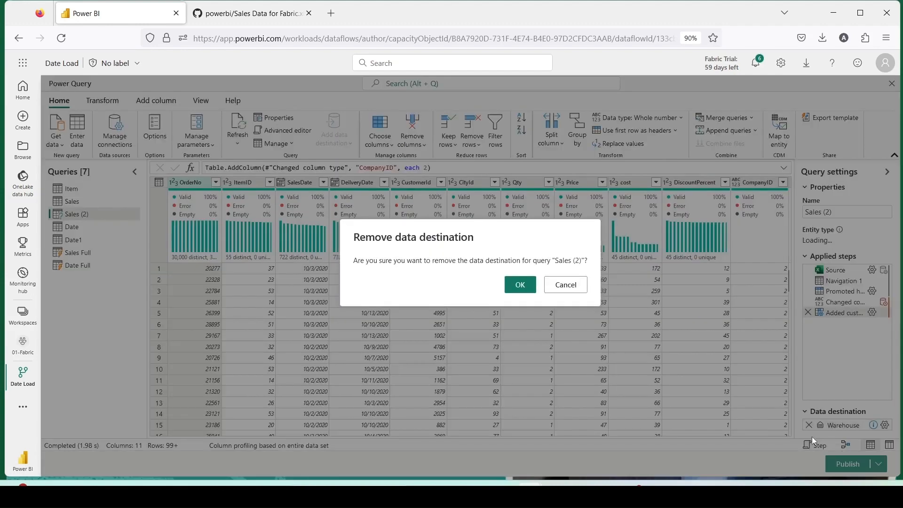
left_click(515, 287)
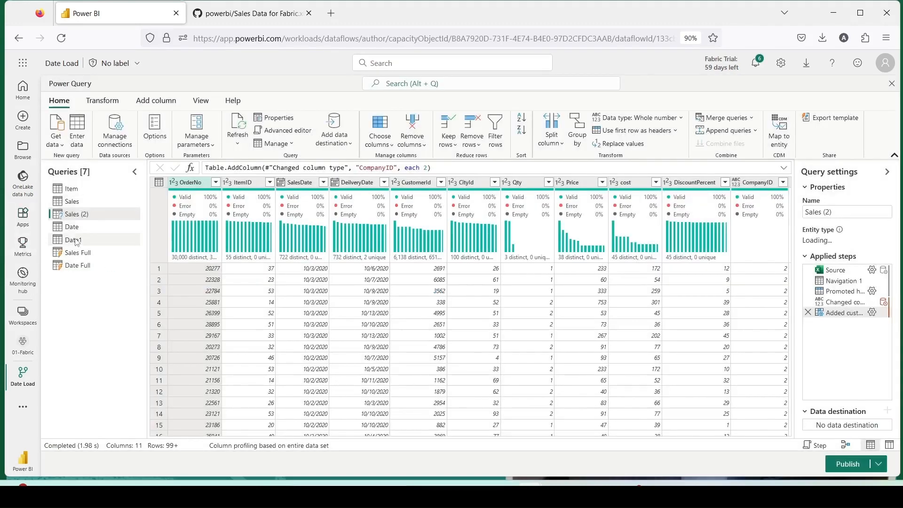
left_click(75, 240)
left_click(809, 425)
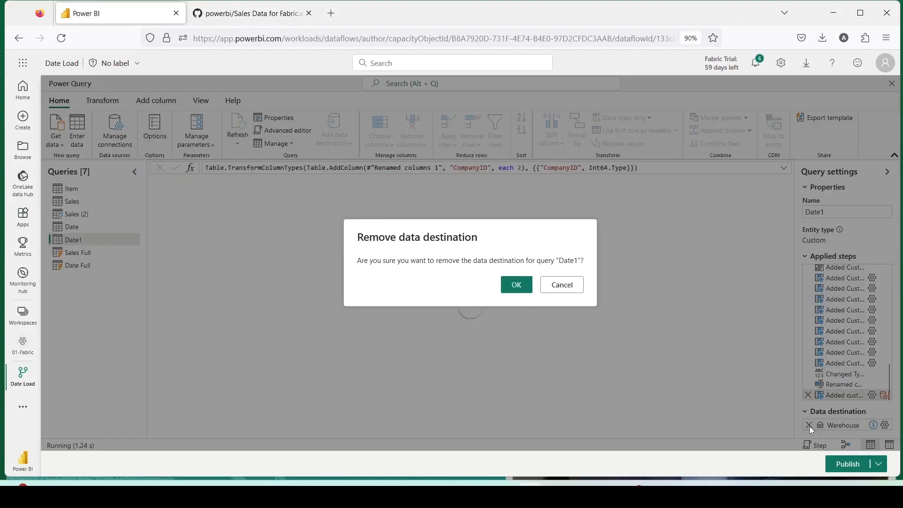
left_click(520, 289)
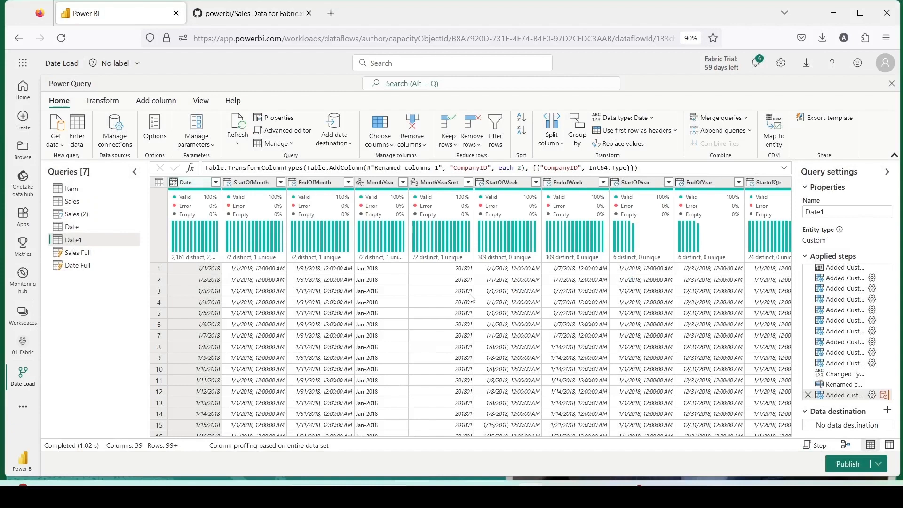
Review the data destinations of the Date Full, Sales Full, Sales (2), Date and Item queries.
left_click(108, 270)
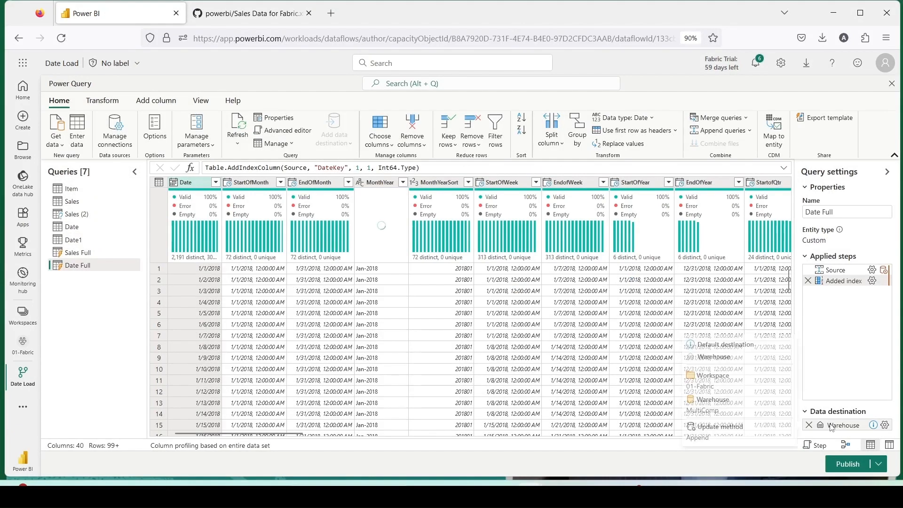
left_click(86, 259)
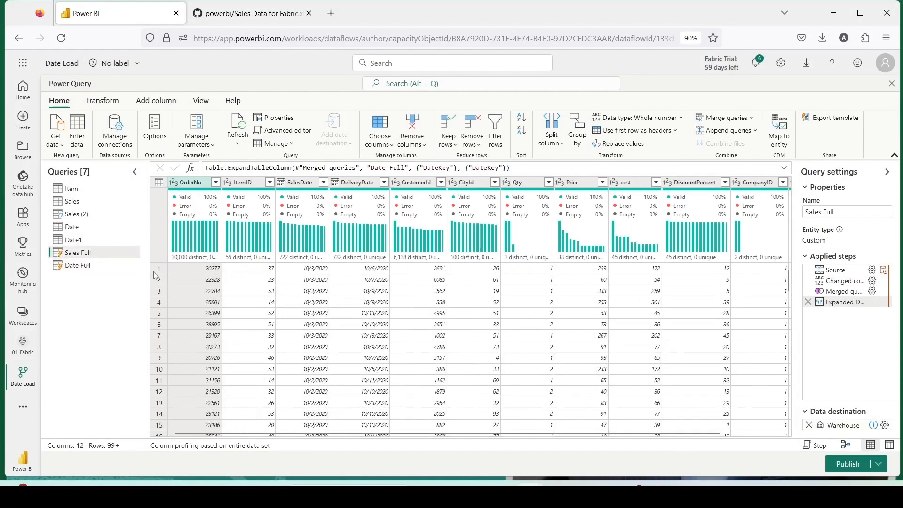
mouse_move(833, 431)
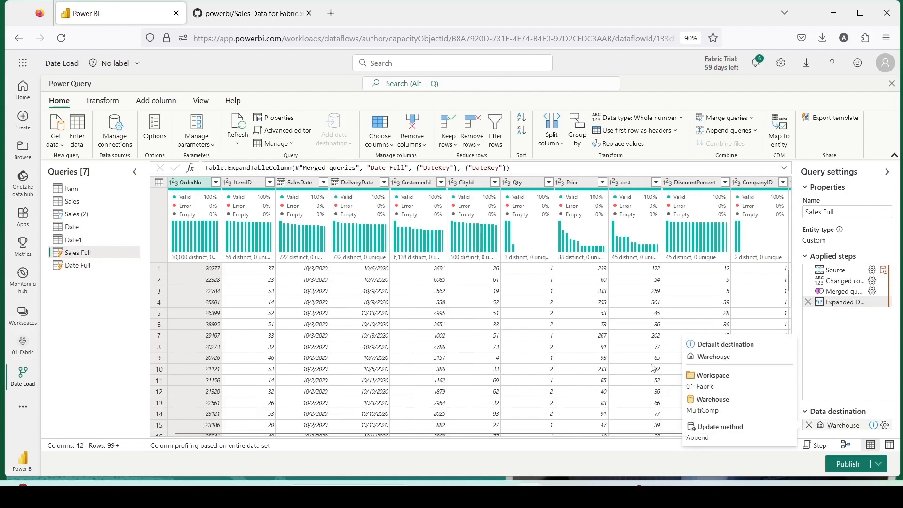
left_click(77, 214)
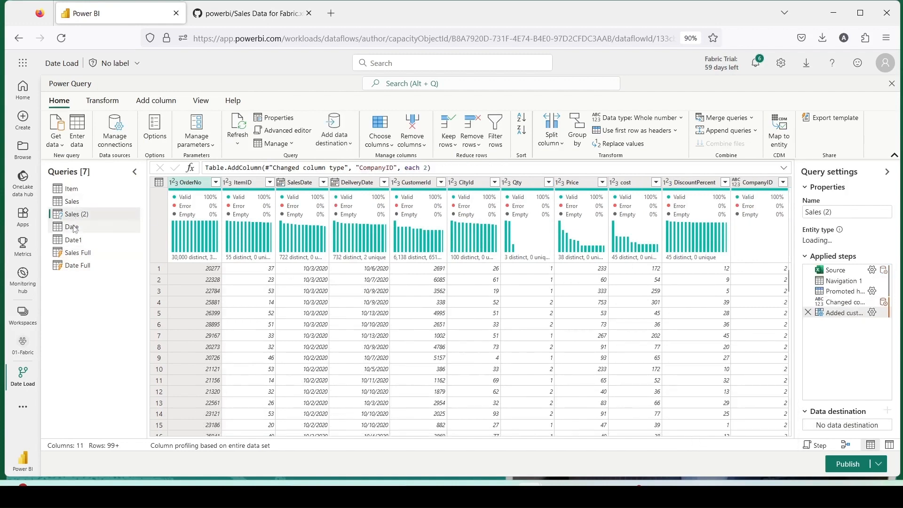
left_click(75, 228)
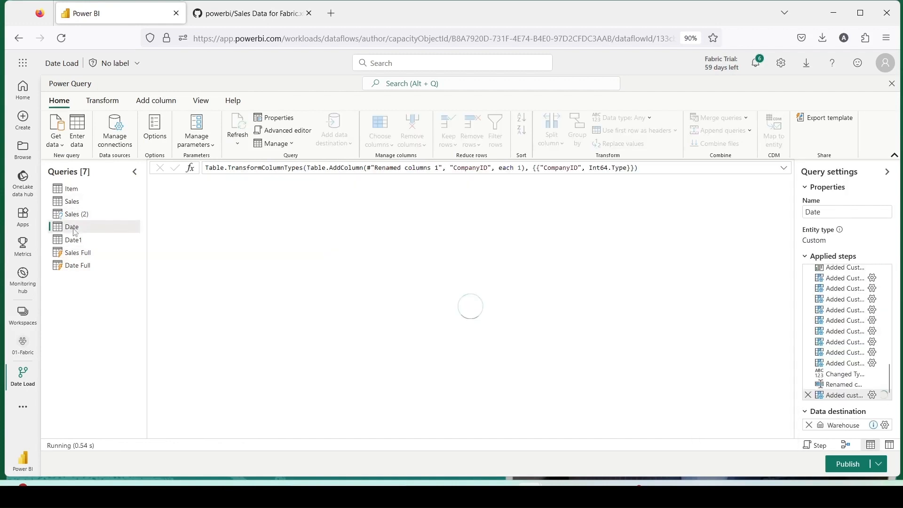
left_click(72, 189)
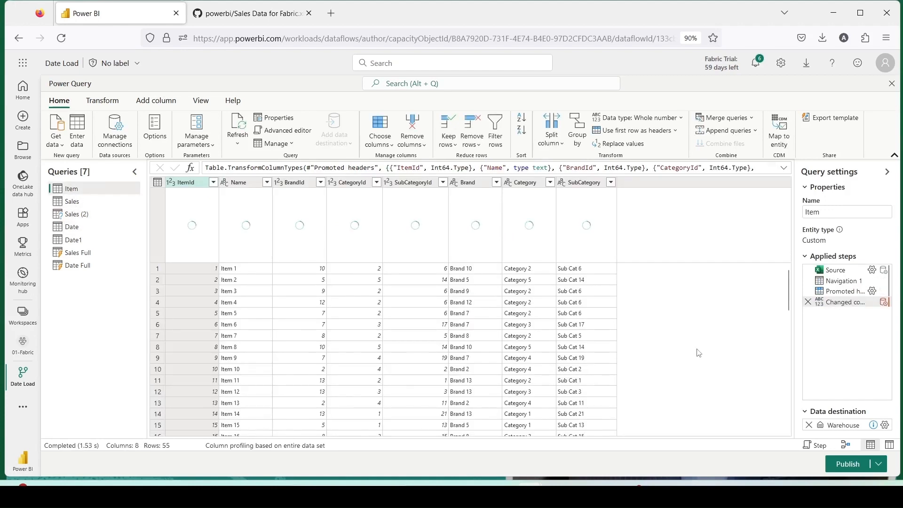
Publish the dataflow and check the publishing status of Date Load in the 01-Fabric workspace.
left_click(848, 464)
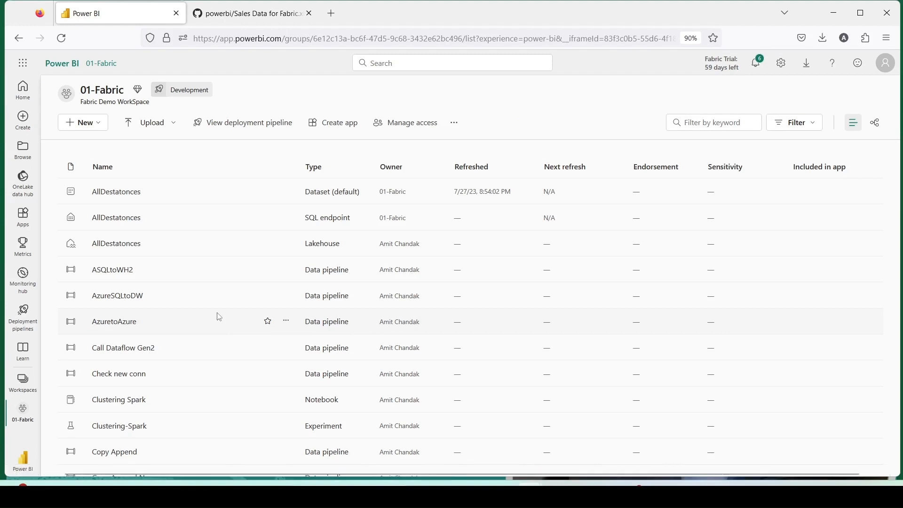
scroll(219, 316, "down", 10)
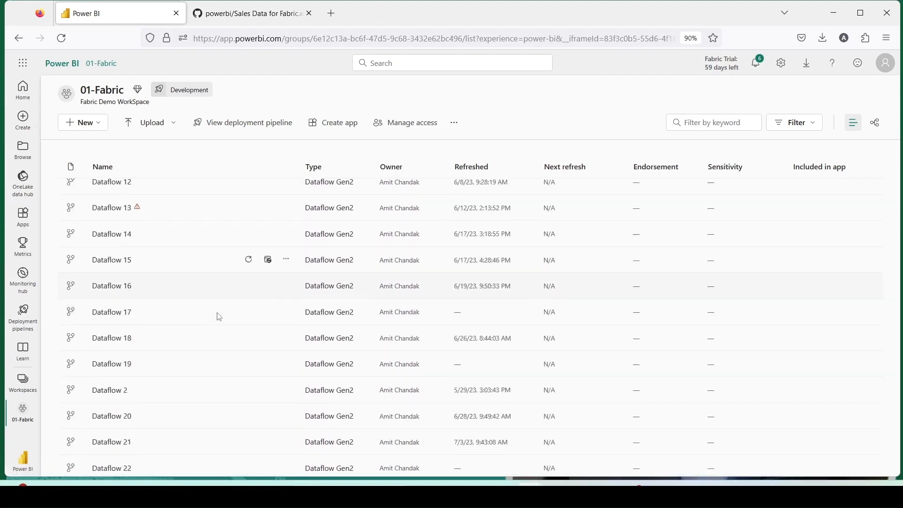
scroll(219, 316, "down", 12)
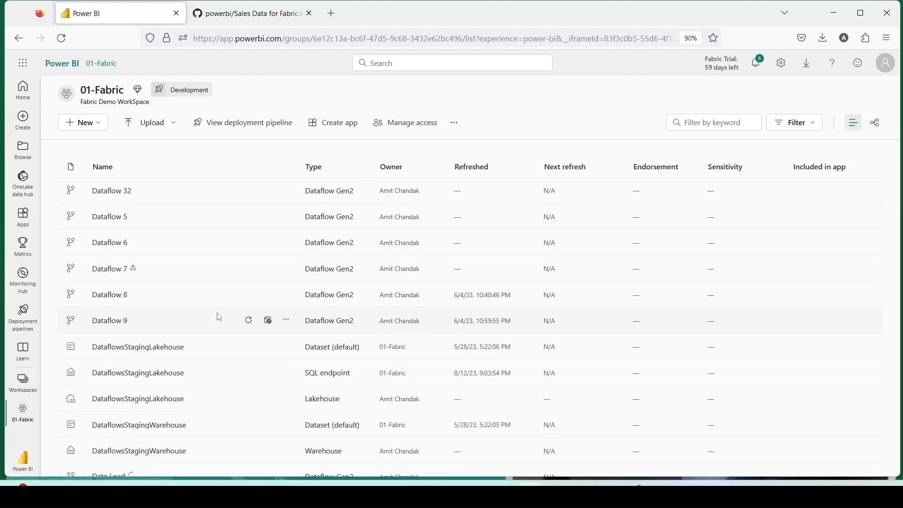
scroll(219, 317, "down", 5)
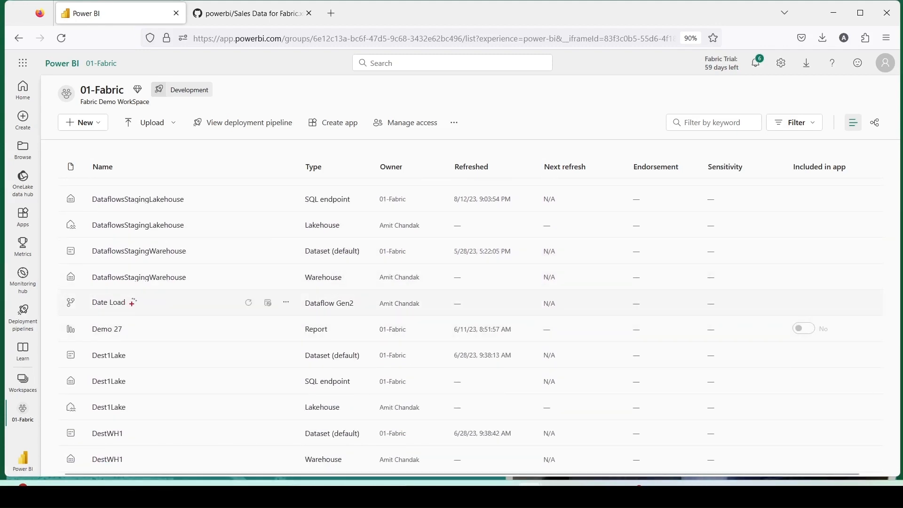
left_click_drag(88, 295, 191, 311)
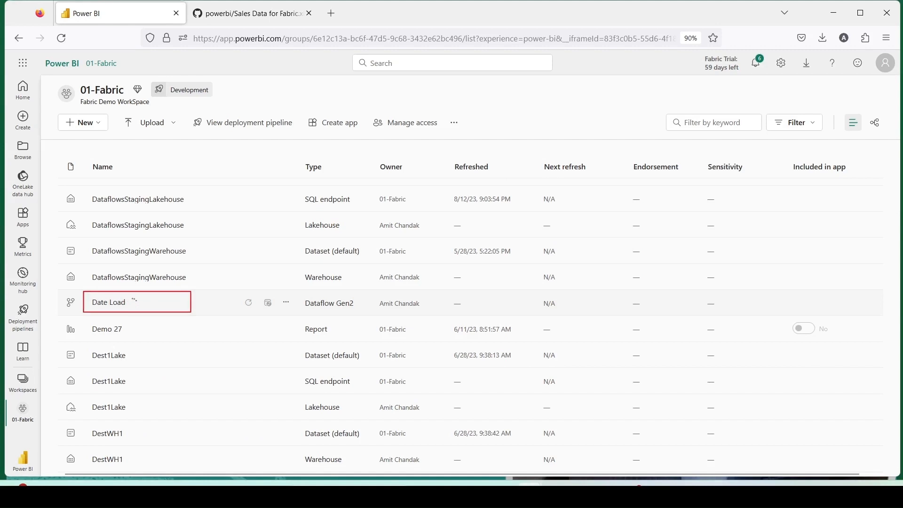
key("Escape")
mouse_move(138, 308)
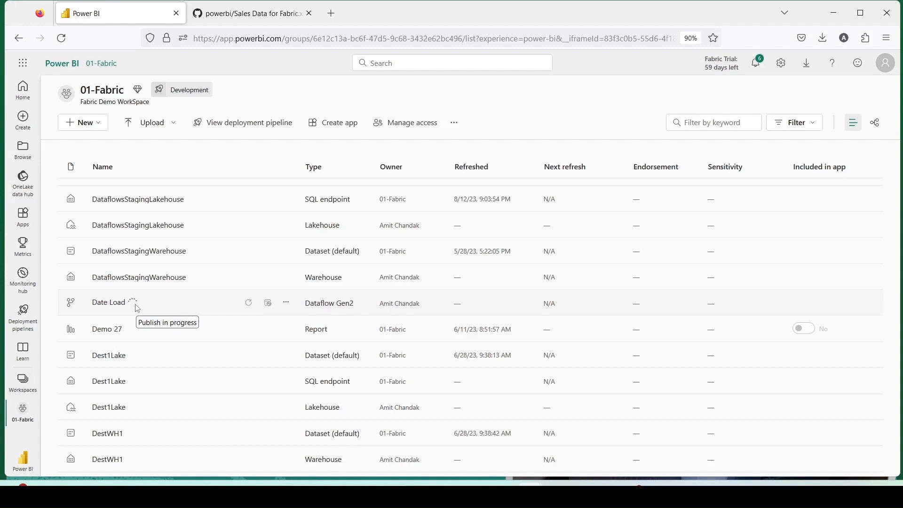
Check the refresh status of the Date Load dataflow in the workspace list.
left_click_drag(229, 289, 601, 318)
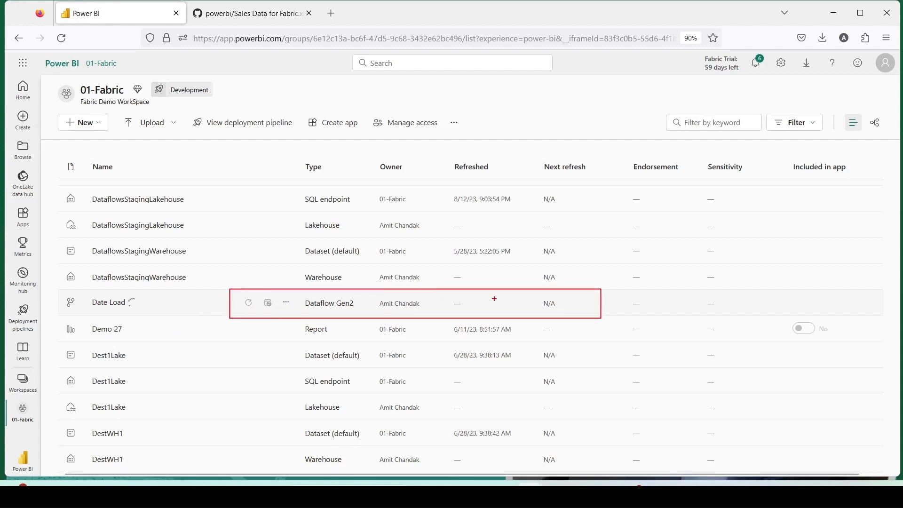
mouse_move(493, 299)
left_mouse_down()
mouse_move(435, 318)
mouse_move(558, 318)
left_mouse_up()
key("Escape")
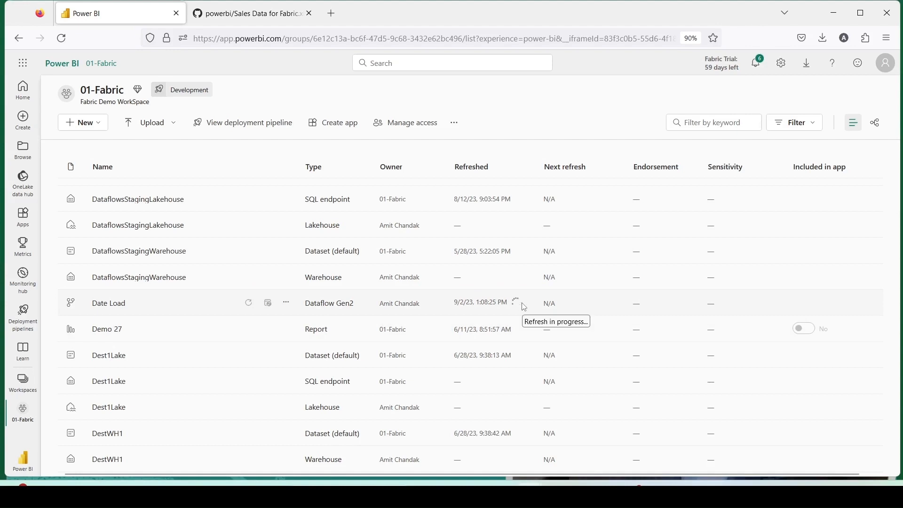
left_click_drag(414, 291, 576, 317)
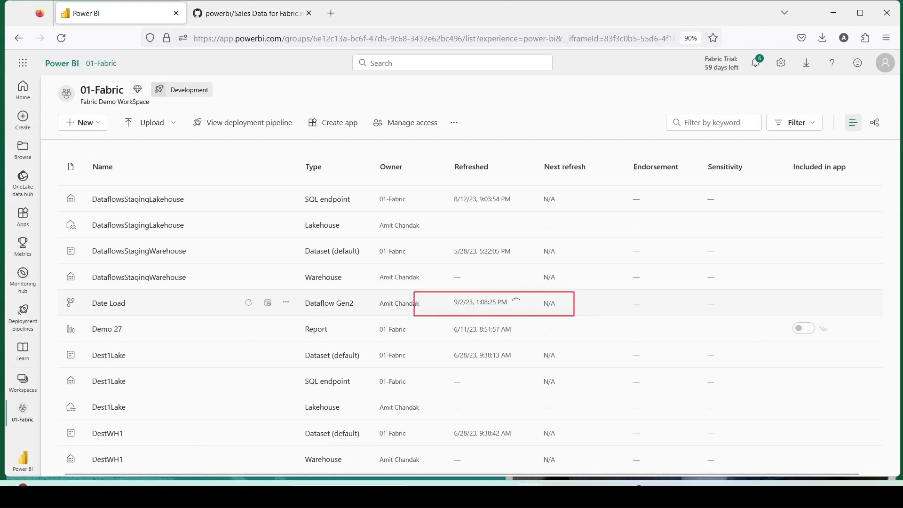
Examine the latest refresh details of the Date Load dataflow, including its tables, activities and errors.
key("Escape")
mouse_move(517, 305)
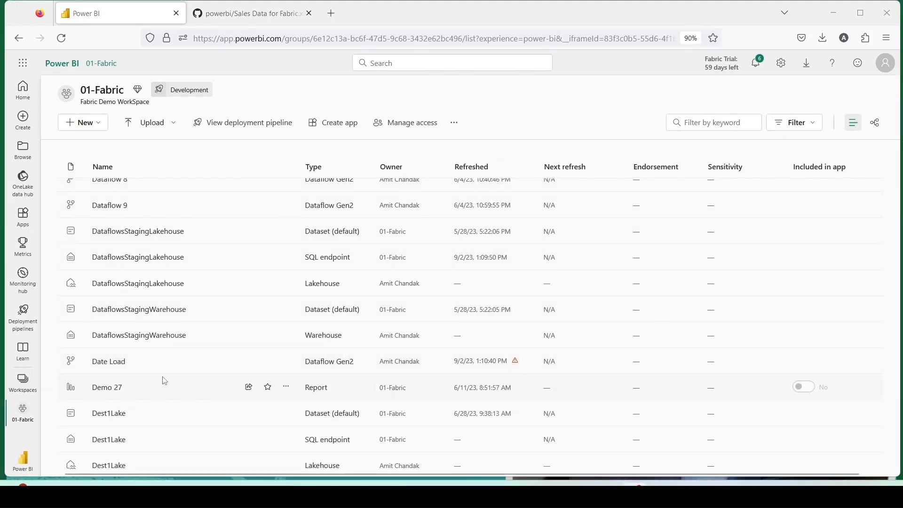
left_click_drag(60, 350, 559, 375)
left_click(516, 362)
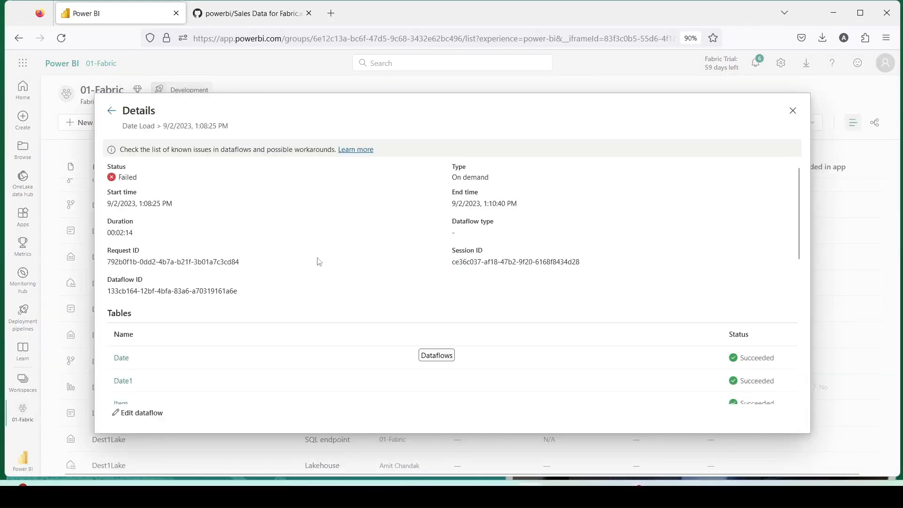
scroll(317, 261, "down", 5)
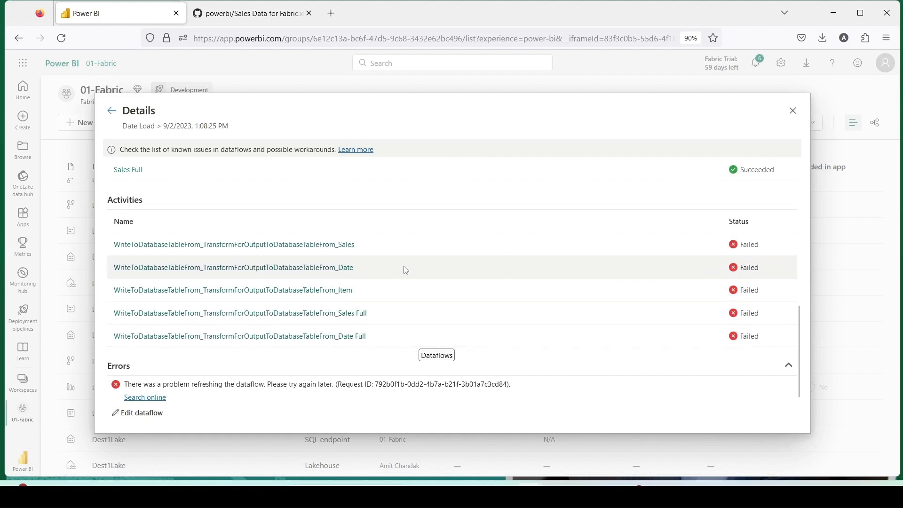
left_click(794, 112)
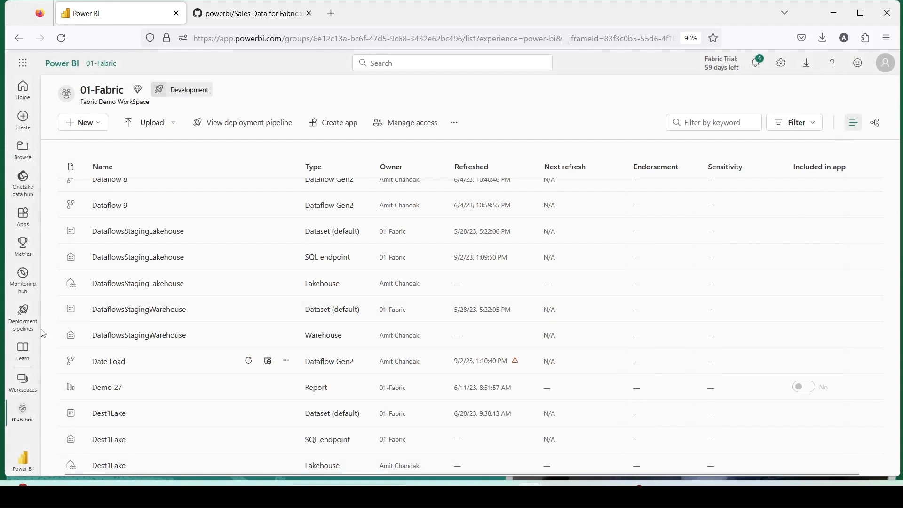
Open the Date Load dataflow for editing and rename the Sales (2) query as Sales2.
left_click(101, 362)
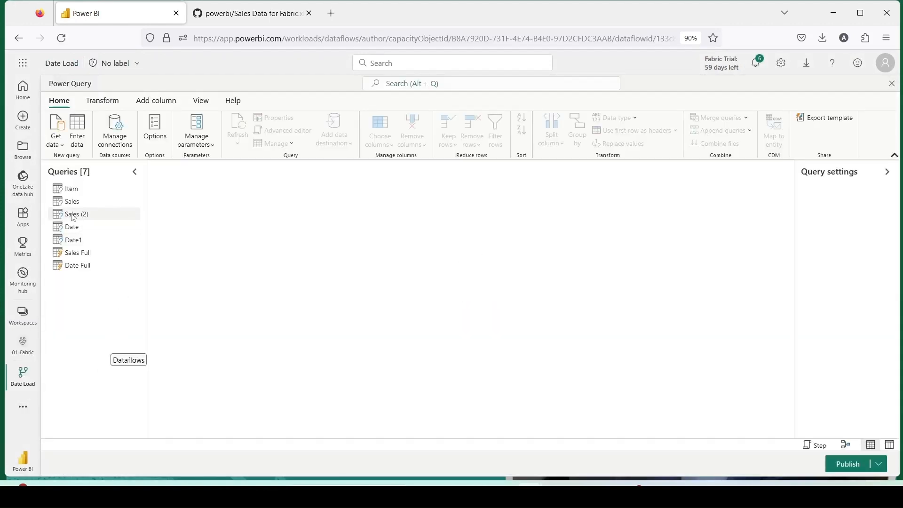
left_click(73, 216)
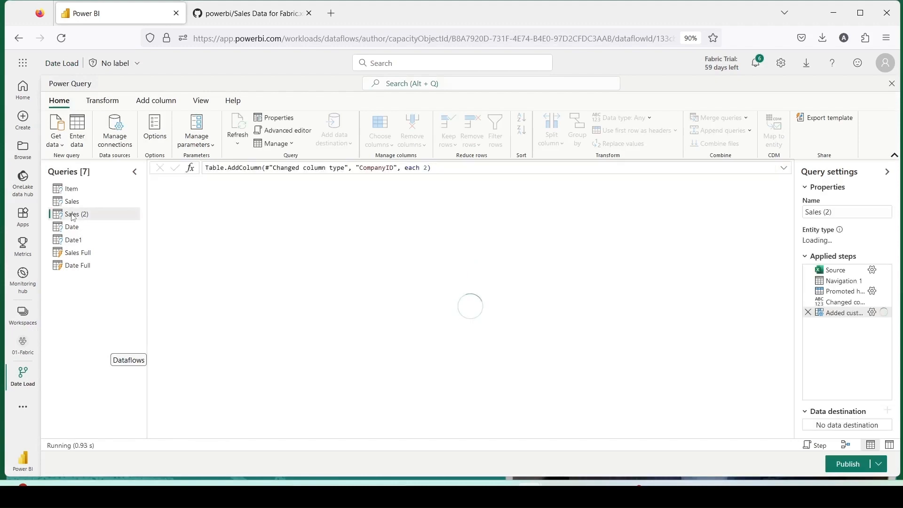
double_click(73, 216)
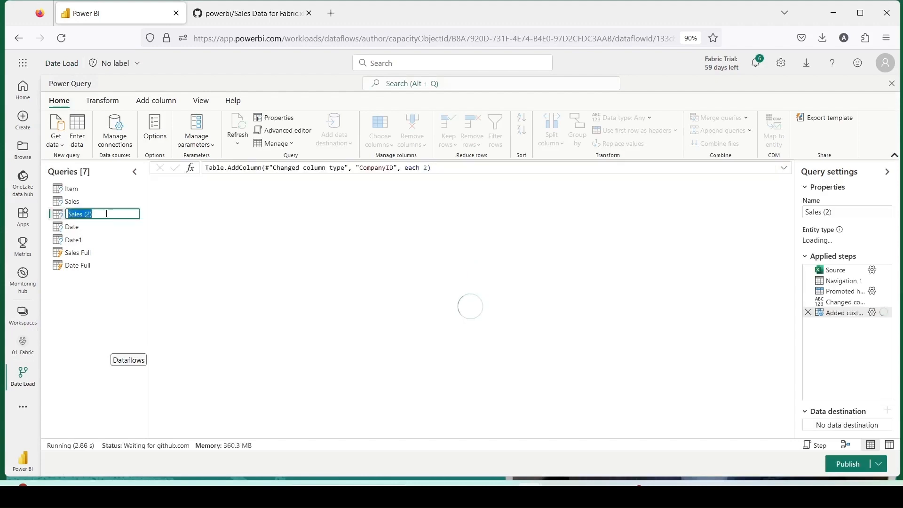
left_click(106, 214)
key("BackSpace")
key("BackSpace")
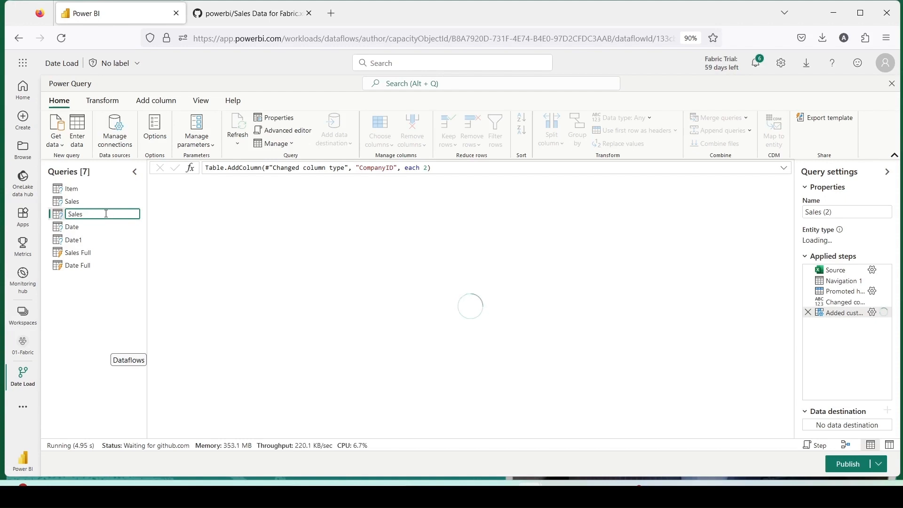
type("2")
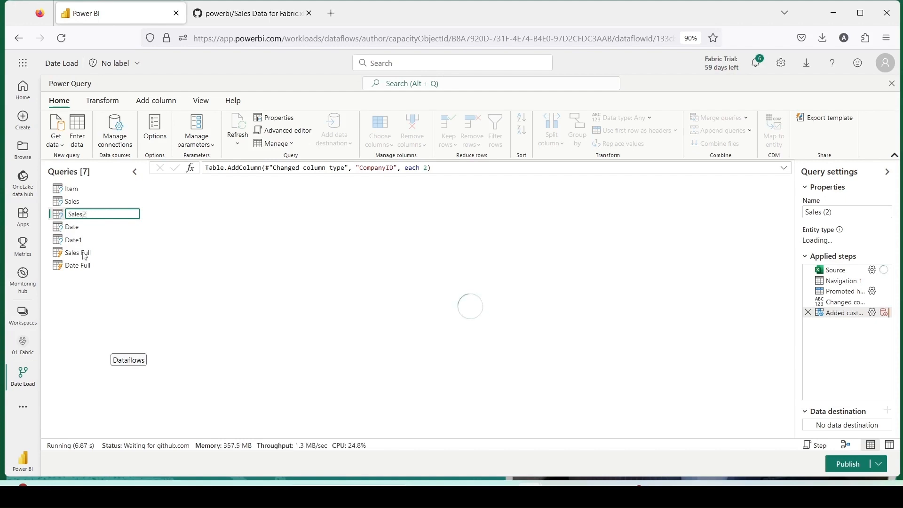
key("Return")
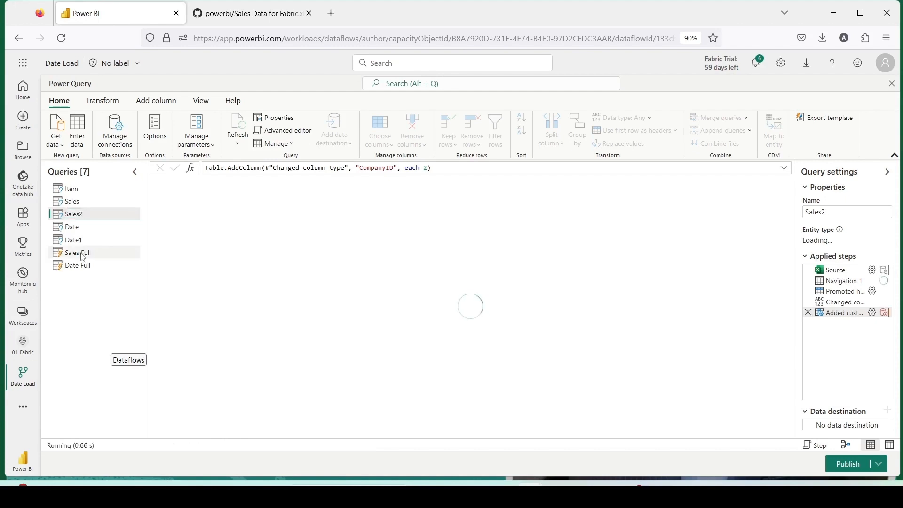
Rename the Sales Full query as SalesFull and the Date Full query as DateFull.
double_click(83, 253)
left_click(82, 253)
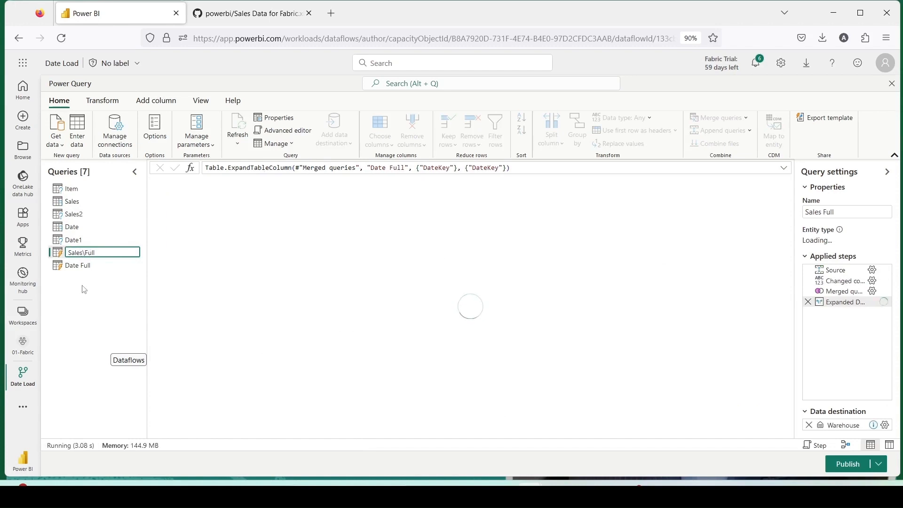
left_click(82, 266)
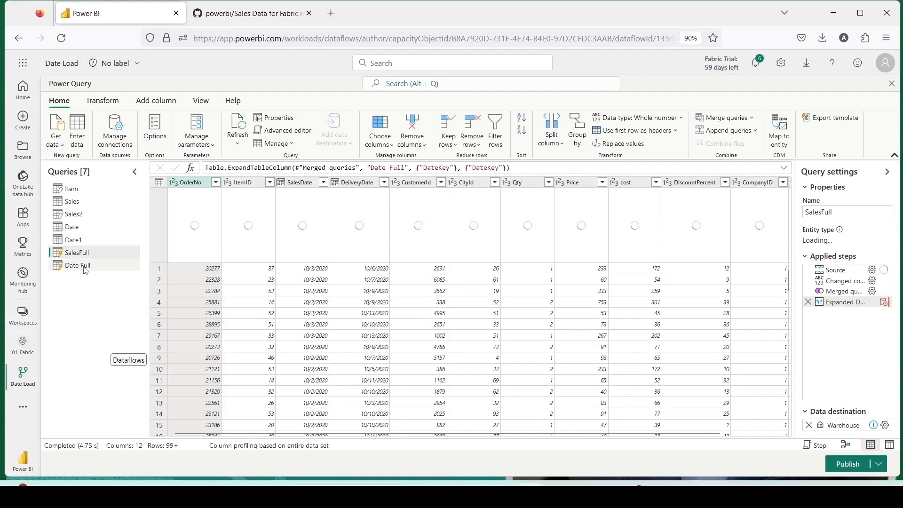
double_click(84, 266)
left_click(91, 267)
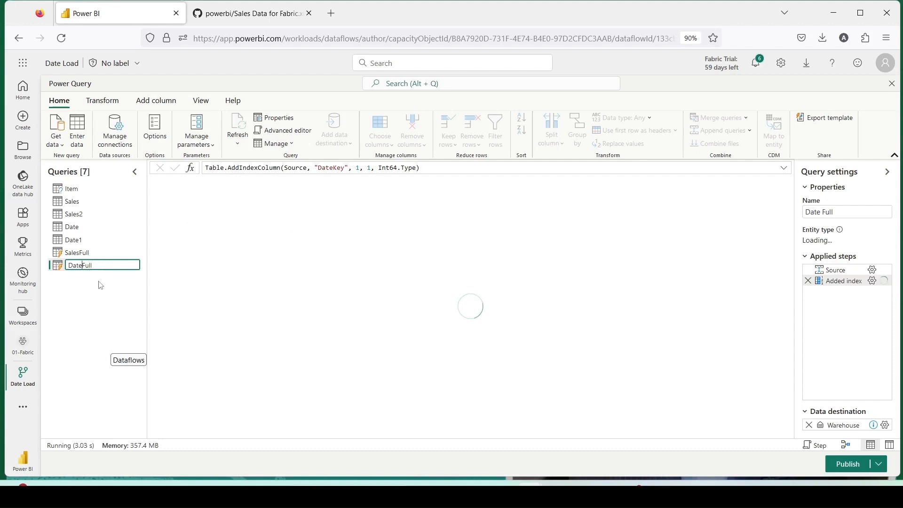
left_click(99, 286)
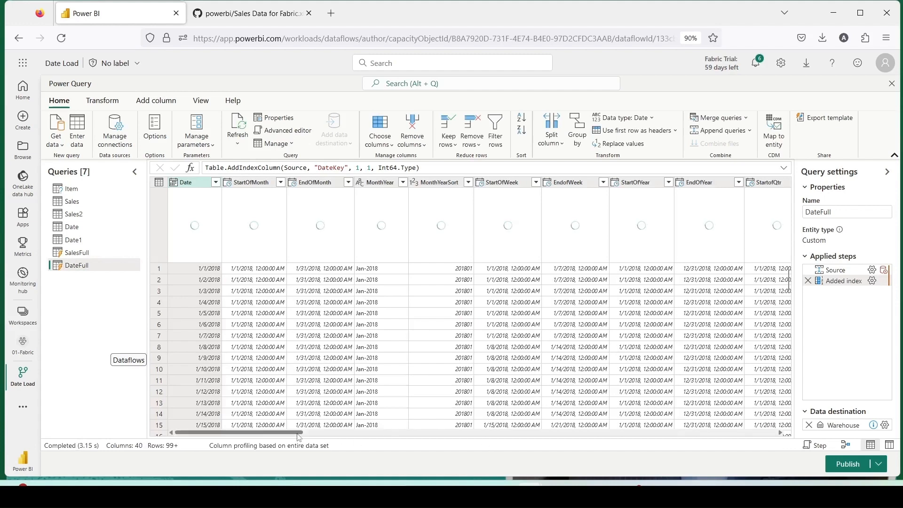
Review the columns of the DateFull and SalesFull queries and publish the dataflow.
left_click_drag(301, 434, 774, 433)
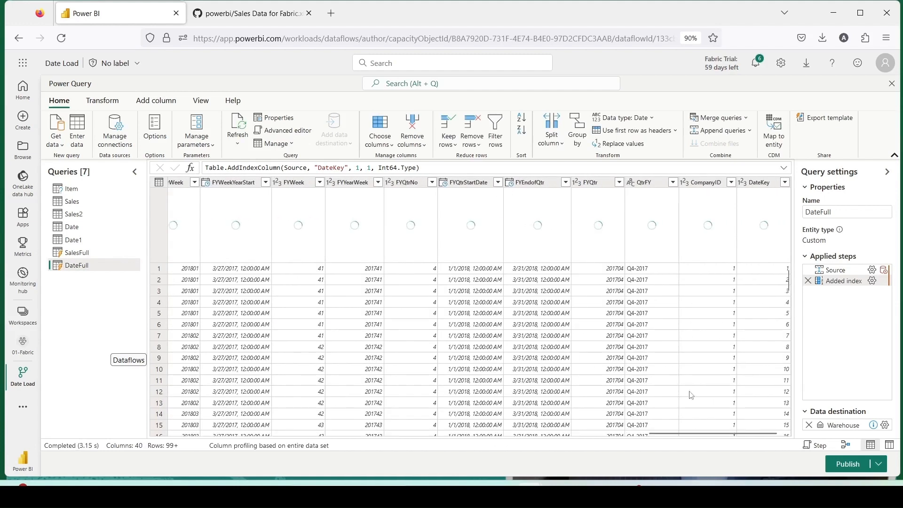
left_click(97, 256)
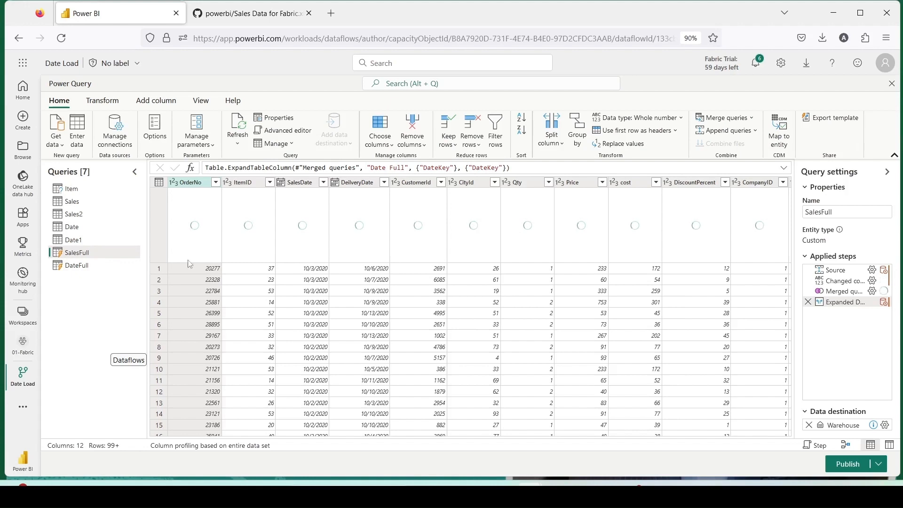
left_click(862, 466)
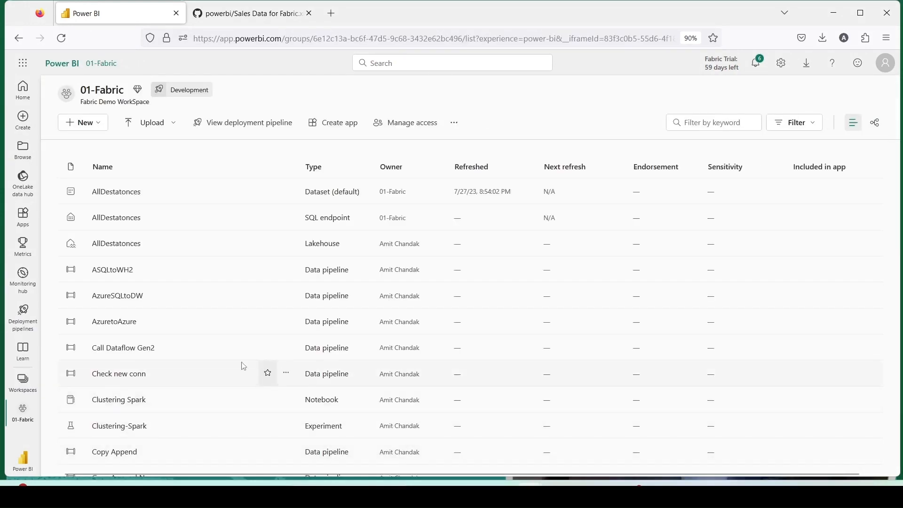
Search the workspace page for "mul" and check the refresh history of the Date Load dataflow.
scroll(232, 355, "down", 15)
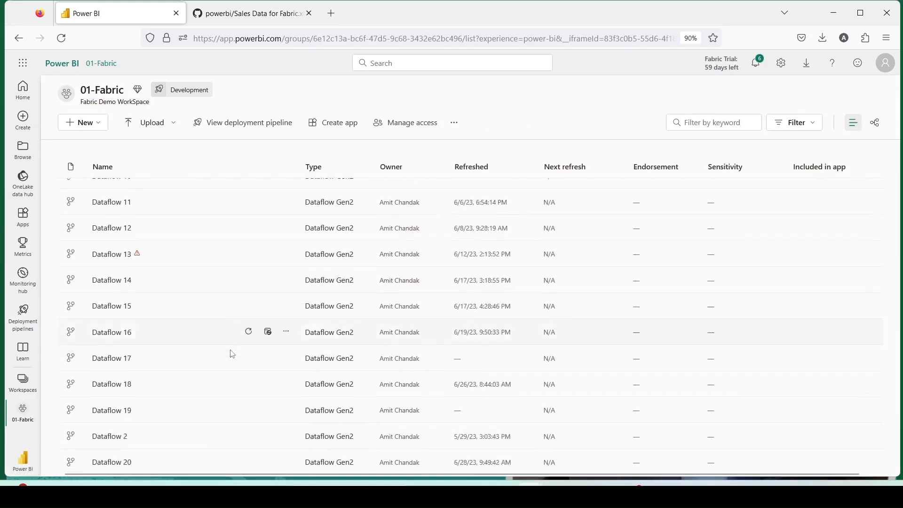
scroll(231, 354, "down", 10)
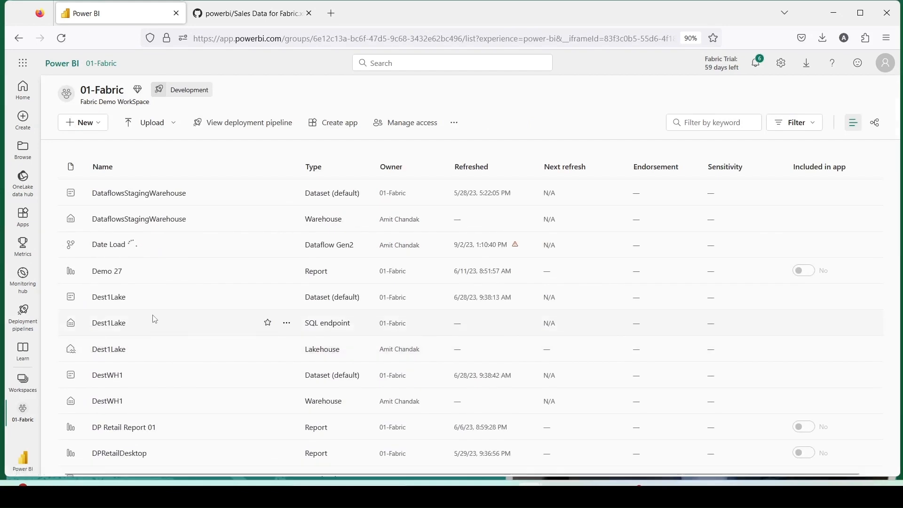
key("ctrl+f")
type("mul")
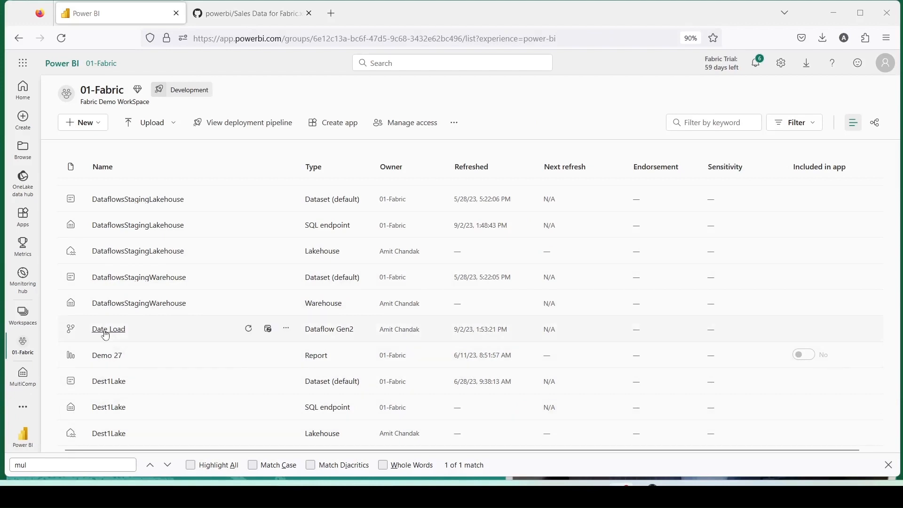
left_click(286, 329)
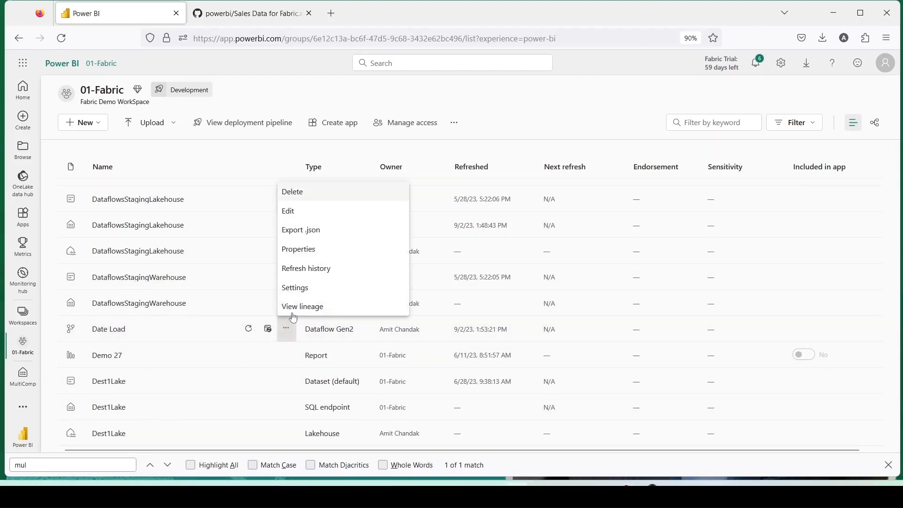
left_click(304, 277)
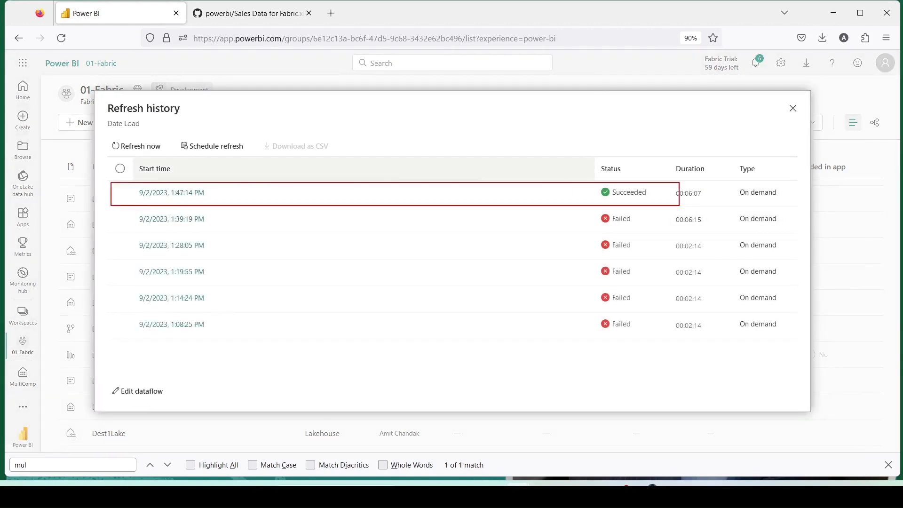
left_click(793, 109)
scroll(172, 364, "down", 2)
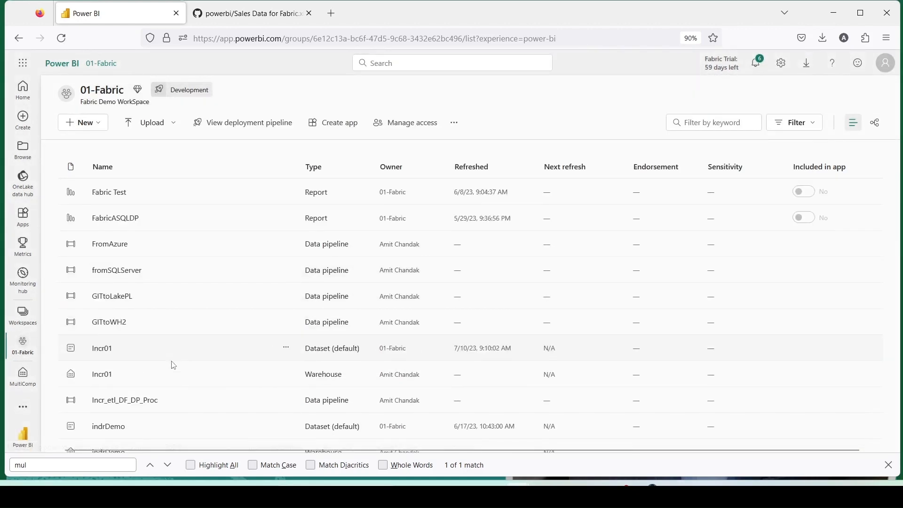
scroll(174, 365, "down", 9)
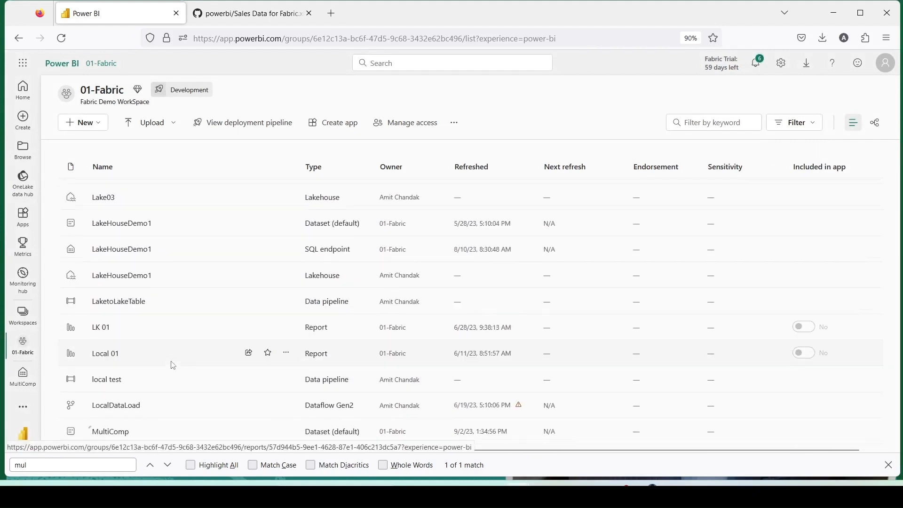
scroll(170, 365, "down", 2)
left_click(120, 374)
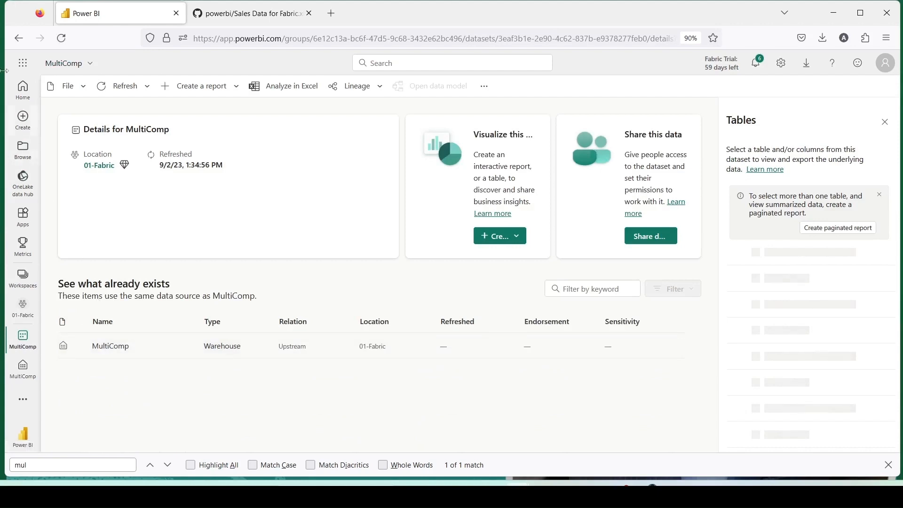
left_click(19, 39)
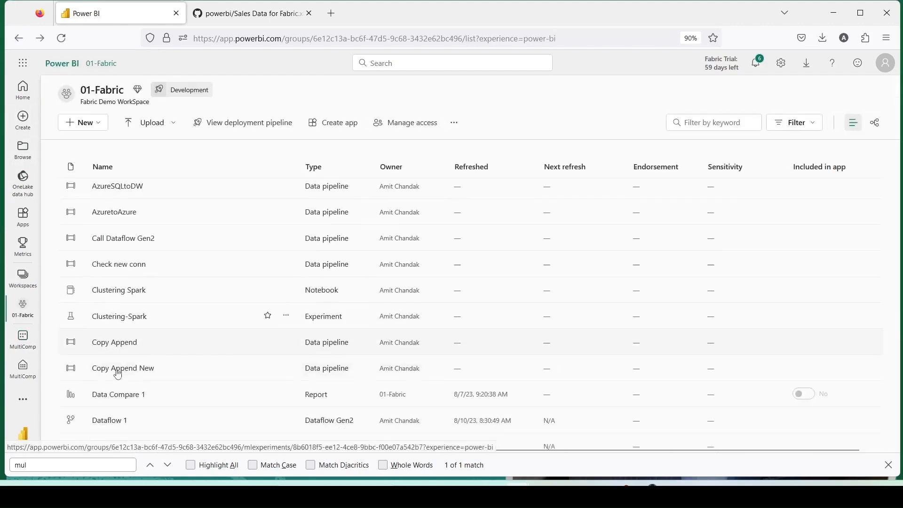
Open the MultiComp warehouse from the 01-Fabric workspace and show its tables in the model diagram.
scroll(118, 374, "down", 12)
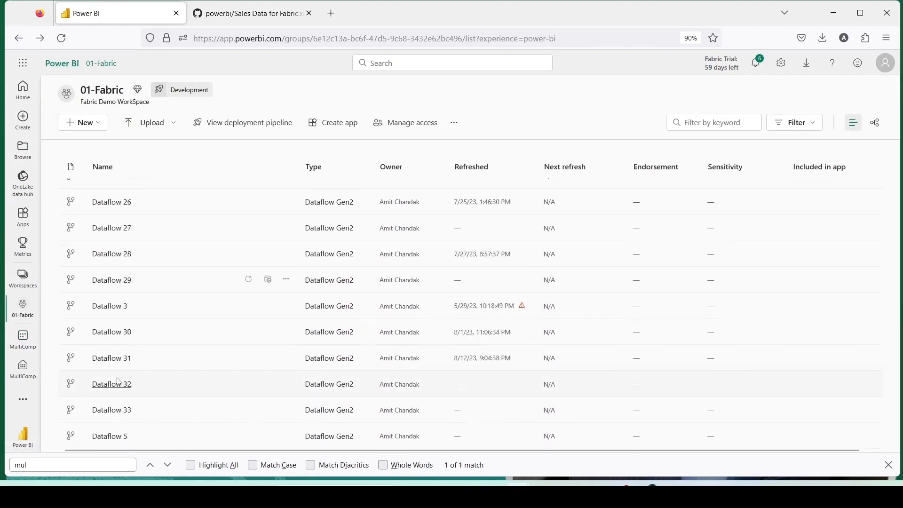
scroll(118, 381, "down", 10)
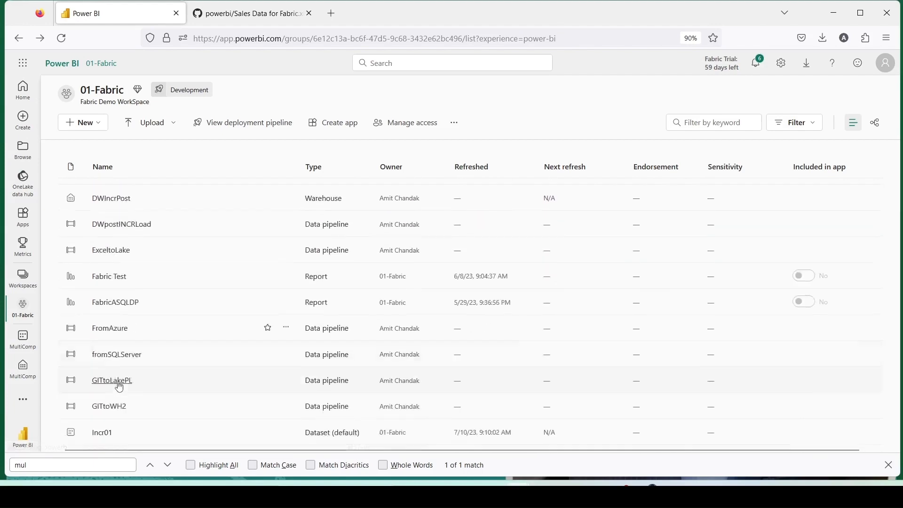
scroll(119, 386, "down", 10)
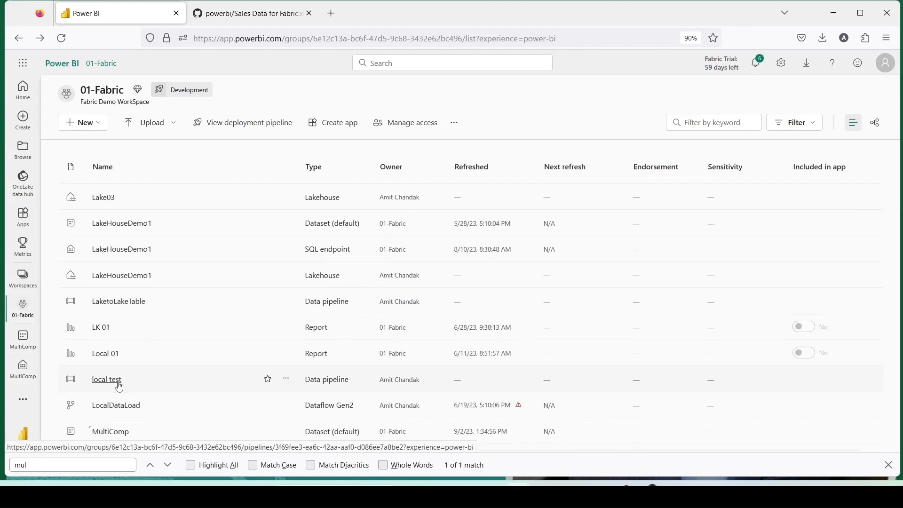
scroll(119, 377, "down", 4)
left_click(116, 227)
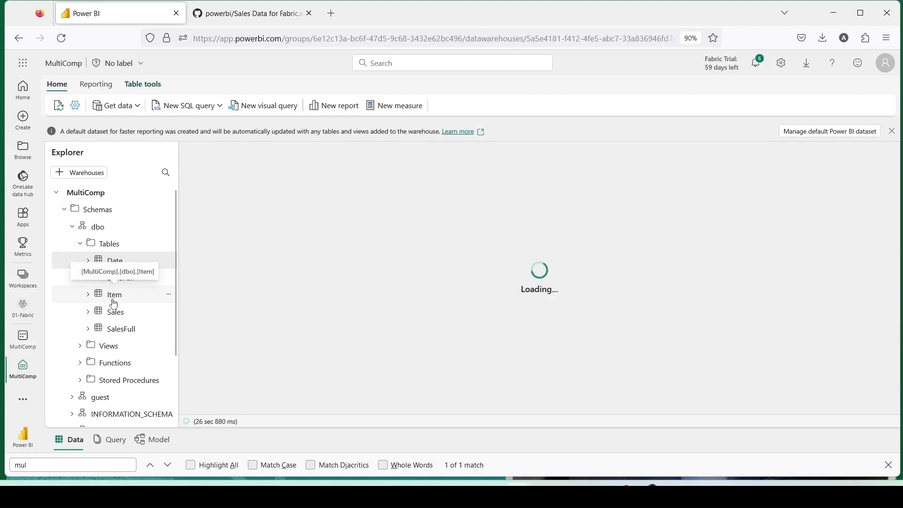
left_click(146, 444)
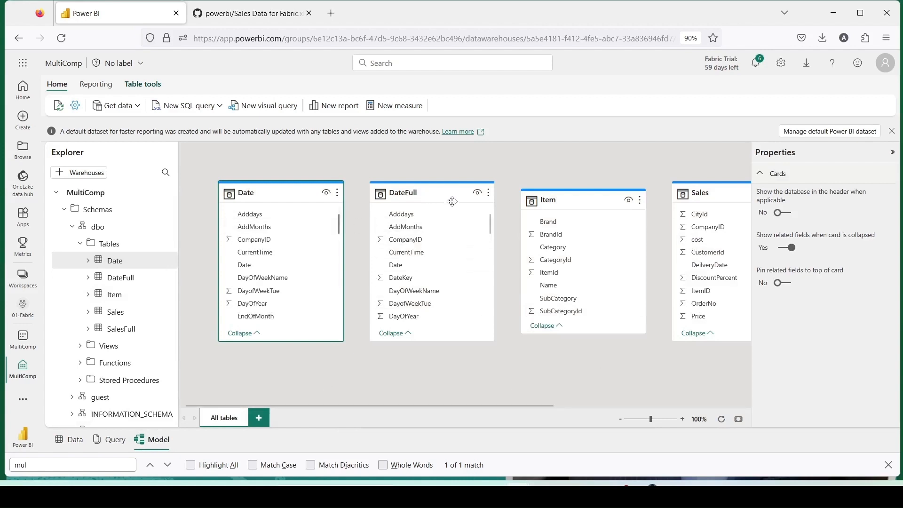
Arrange the model diagram with Sales below Date, SalesFull below DateFull, and Item between the two pairs.
left_click_drag(612, 200, 335, 310)
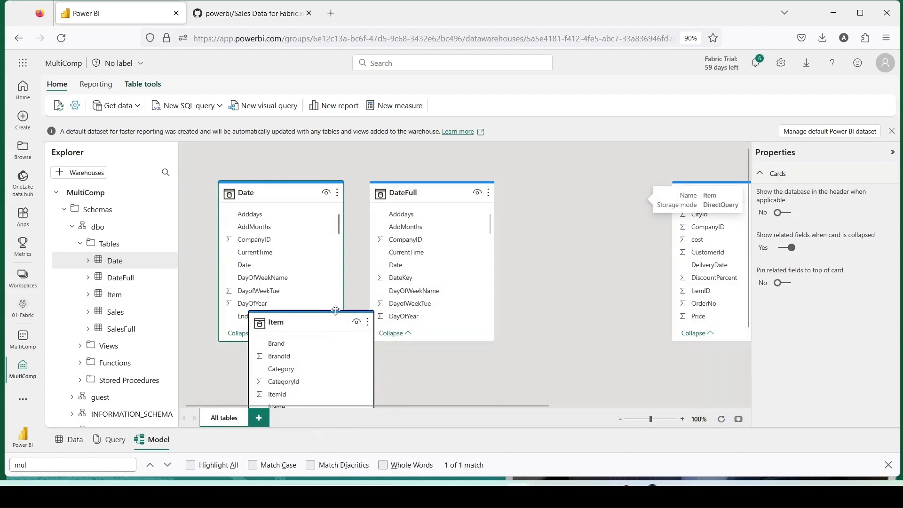
left_click_drag(706, 194, 392, 252)
left_click_drag(492, 199, 684, 199)
left_click_drag(503, 407, 659, 409)
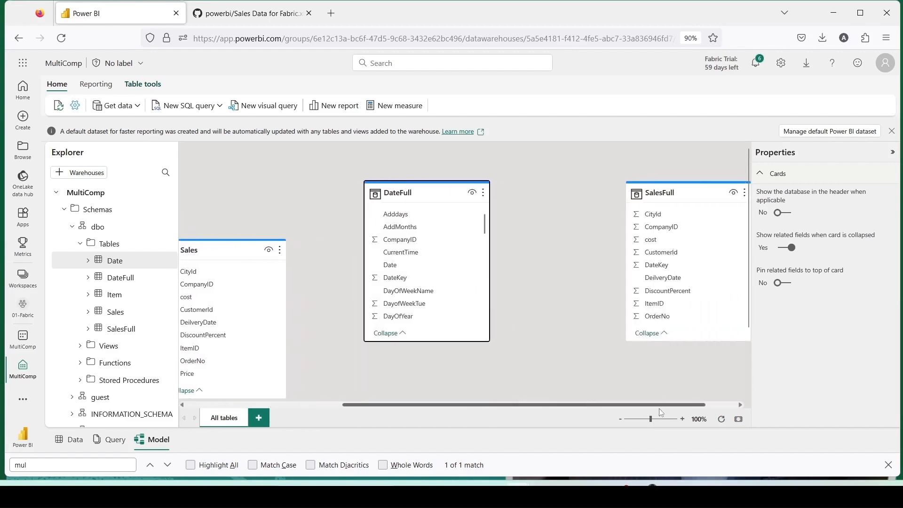
left_click_drag(671, 192, 534, 294)
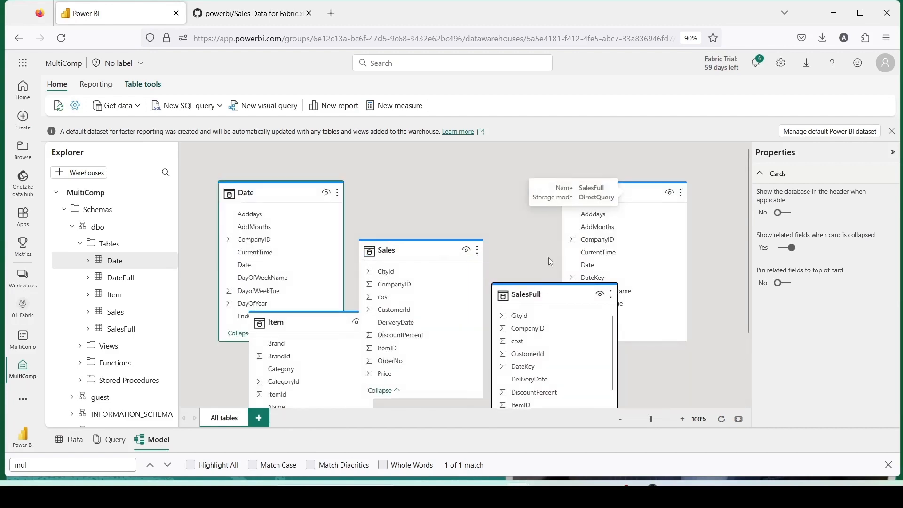
scroll(550, 261, "down", 3)
left_click_drag(282, 234, 372, 252)
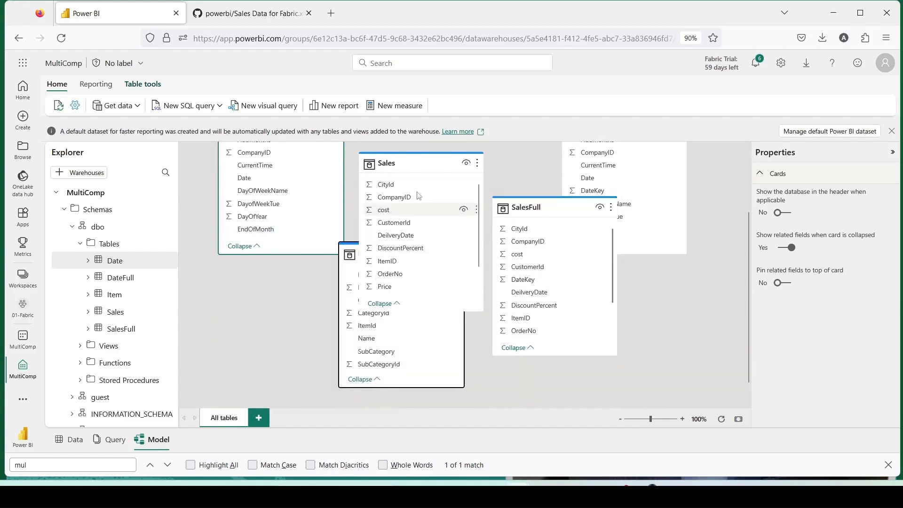
left_click_drag(419, 196, 279, 350)
left_click_drag(392, 263, 413, 198)
left_click_drag(492, 214, 544, 295)
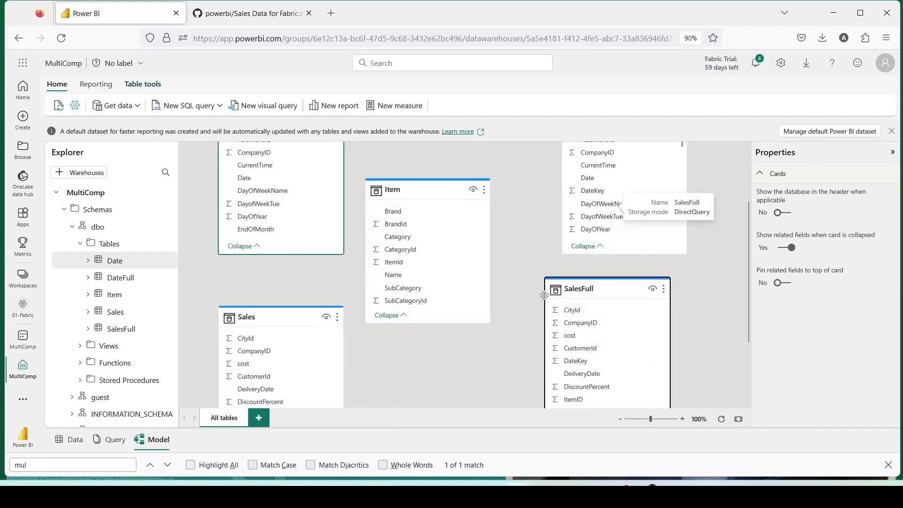
Create an active many-to-one relationship from SalesFull ItemID to Item ItemId with single cross filter direction.
scroll(520, 296, "up", 3)
scroll(503, 290, "down", 3)
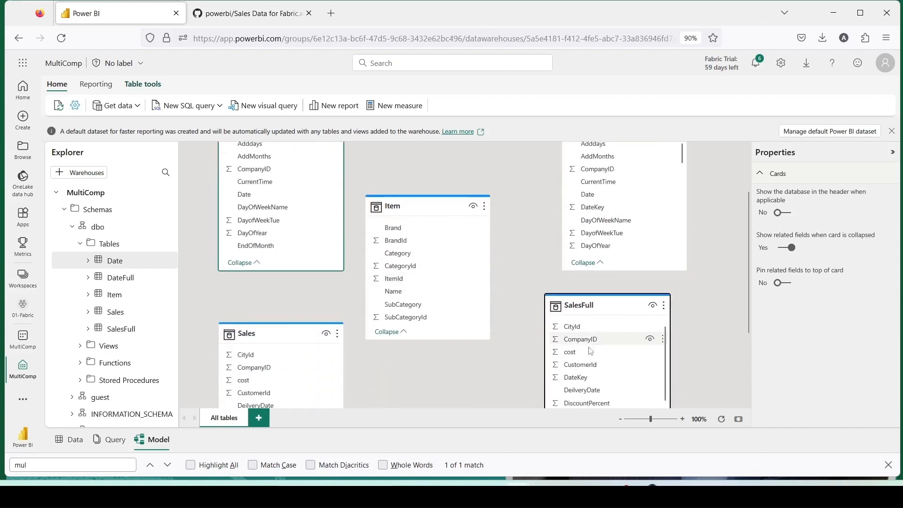
scroll(586, 370, "down", 1)
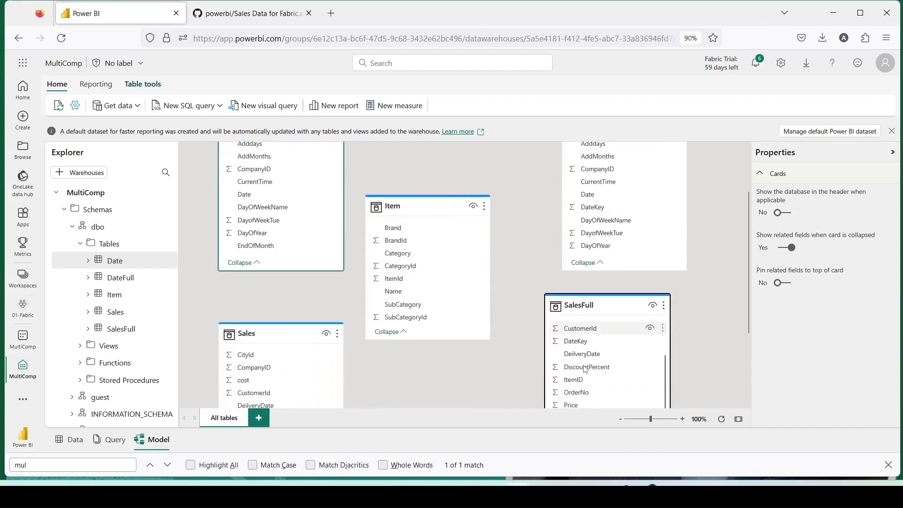
left_click_drag(583, 380, 509, 324)
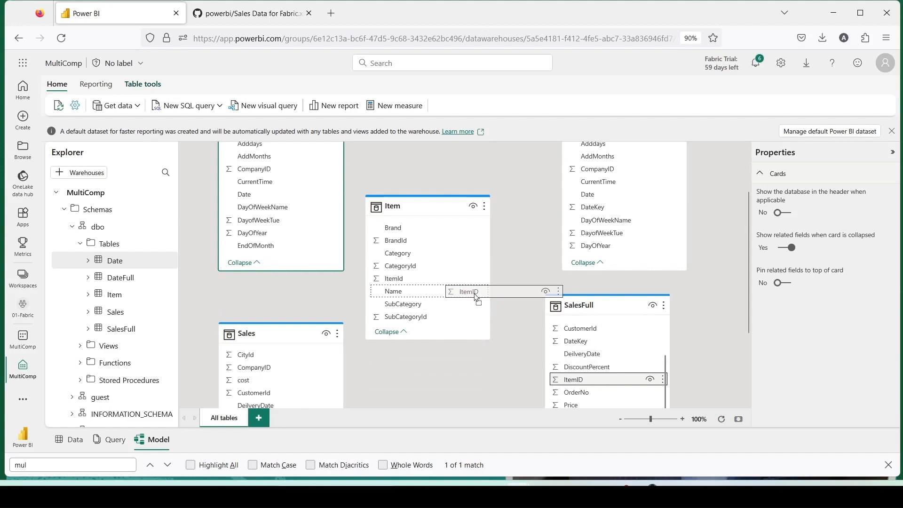
left_click_drag(476, 298, 407, 279)
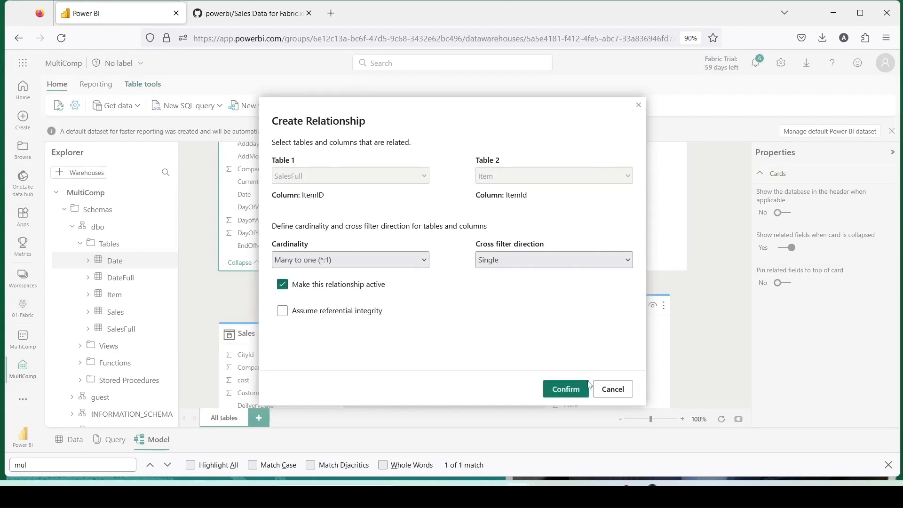
left_click(566, 391)
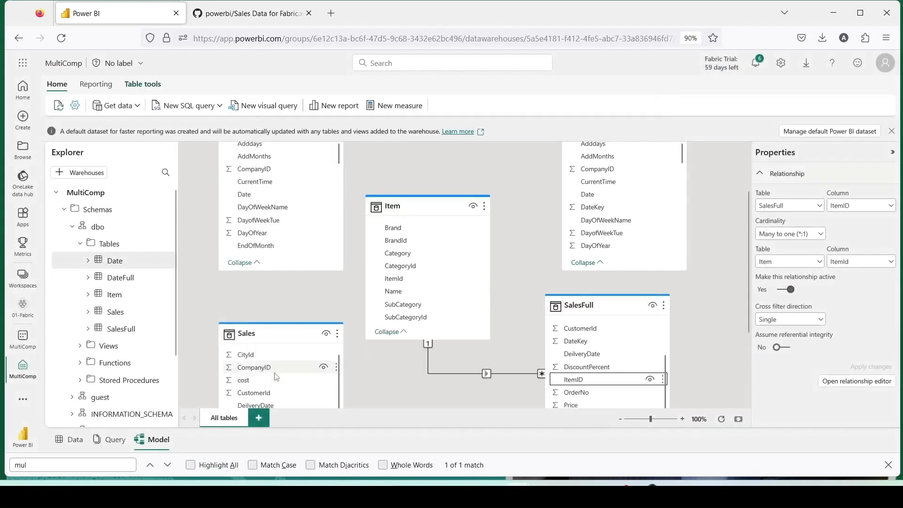
Create an active many-to-one relationship from Sales ItemID to Item ItemId with single cross filter direction.
scroll(276, 376, "down", 4)
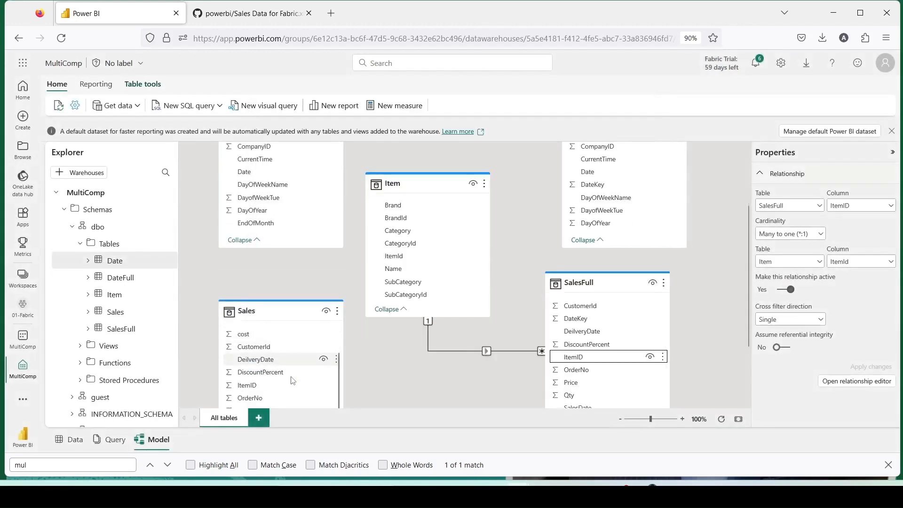
scroll(291, 378, "down", 2)
left_click_drag(260, 342, 399, 208)
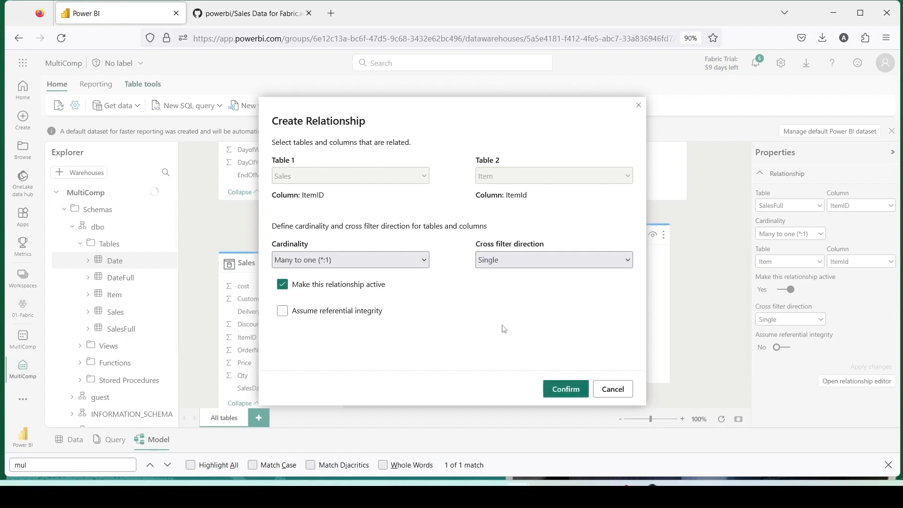
left_click(561, 398)
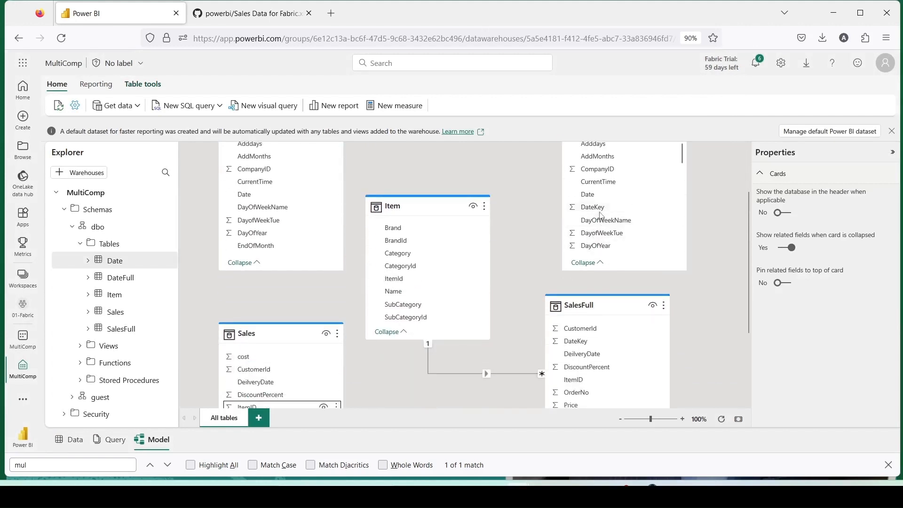
Create an active many-to-one relationship from SalesFull DateKey to DateFull DateKey with single cross filter direction.
scroll(607, 301, "down", 2)
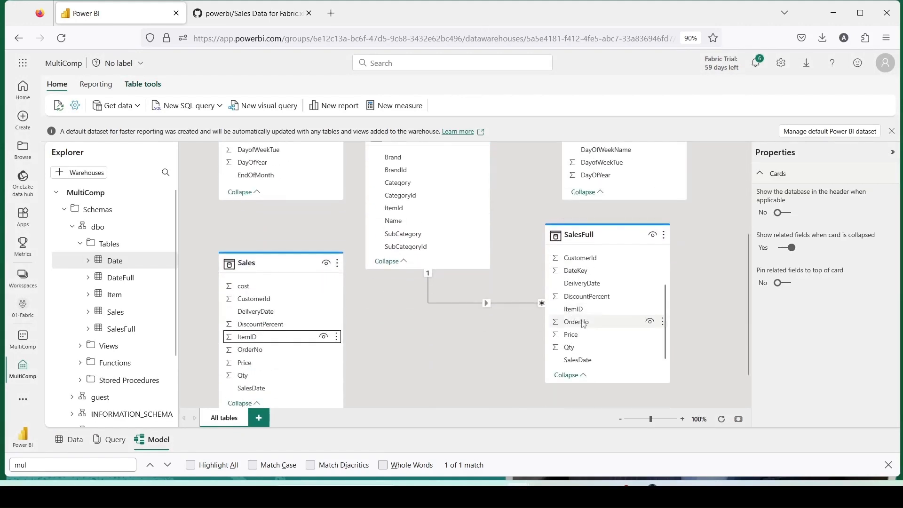
scroll(593, 299, "up", 2)
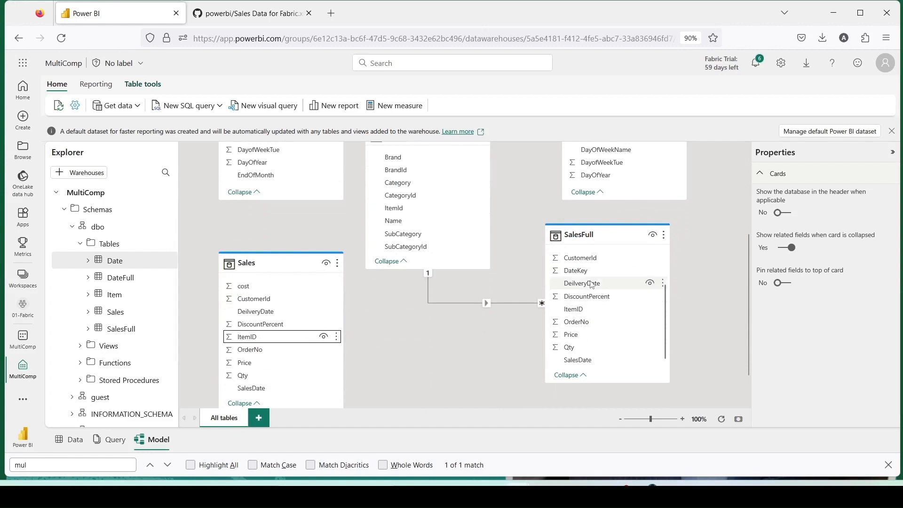
scroll(662, 292, "down", 2)
scroll(711, 290, "up", 2)
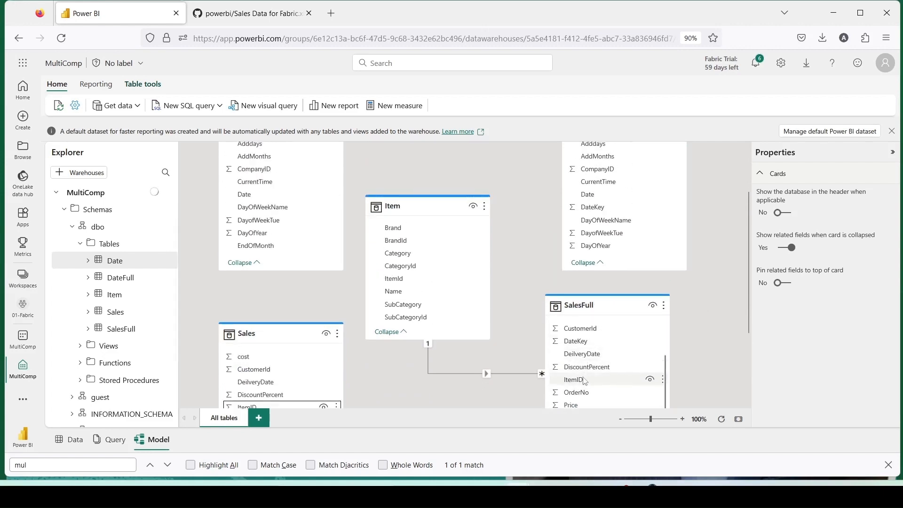
left_click_drag(576, 341, 607, 206)
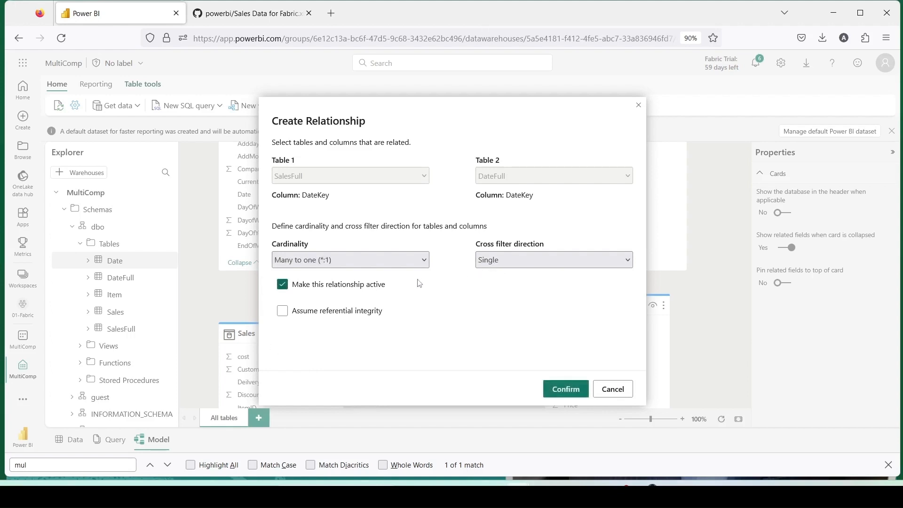
left_click(553, 389)
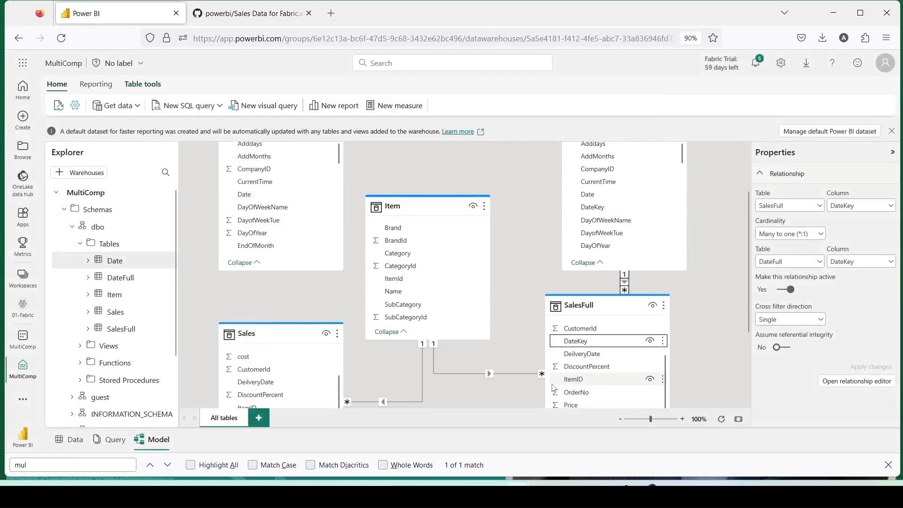
Bring the Sales table beside Date and create an active many-to-one relationship from SalesDate to Date with single cross filter direction.
scroll(450, 357, "up", 2)
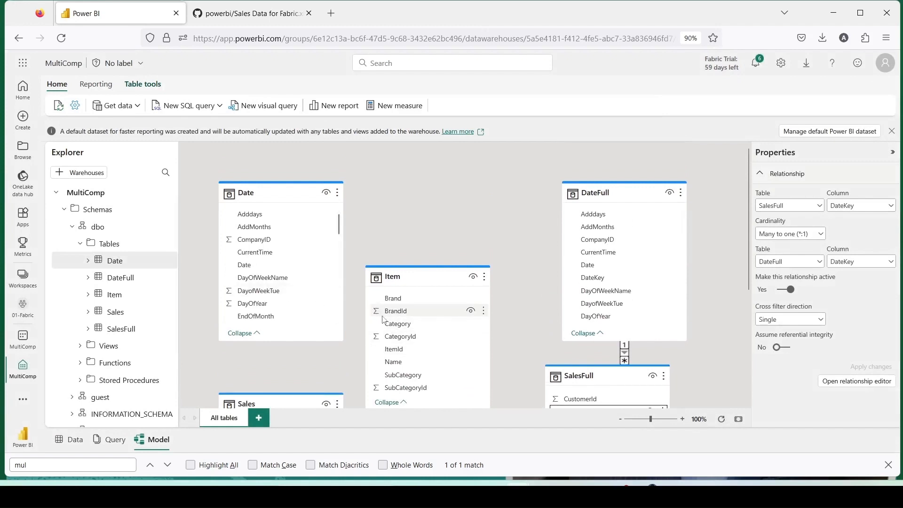
scroll(337, 313, "down", 3)
scroll(337, 314, "down", 5)
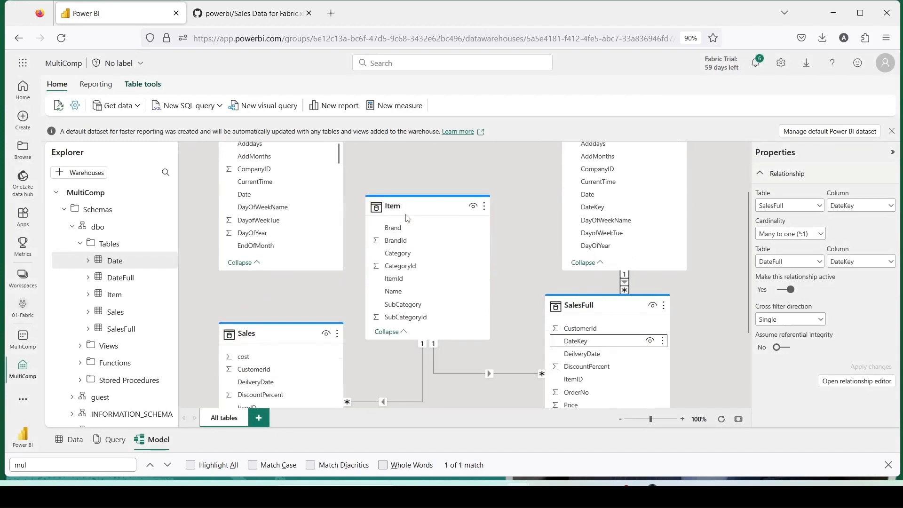
scroll(295, 335, "up", 5)
left_click_drag(290, 405, 464, 194)
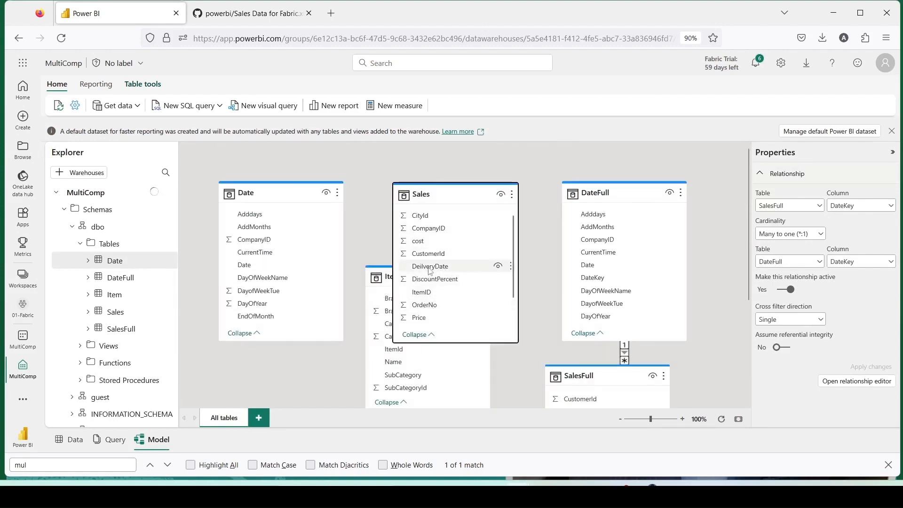
scroll(429, 271, "down", 2)
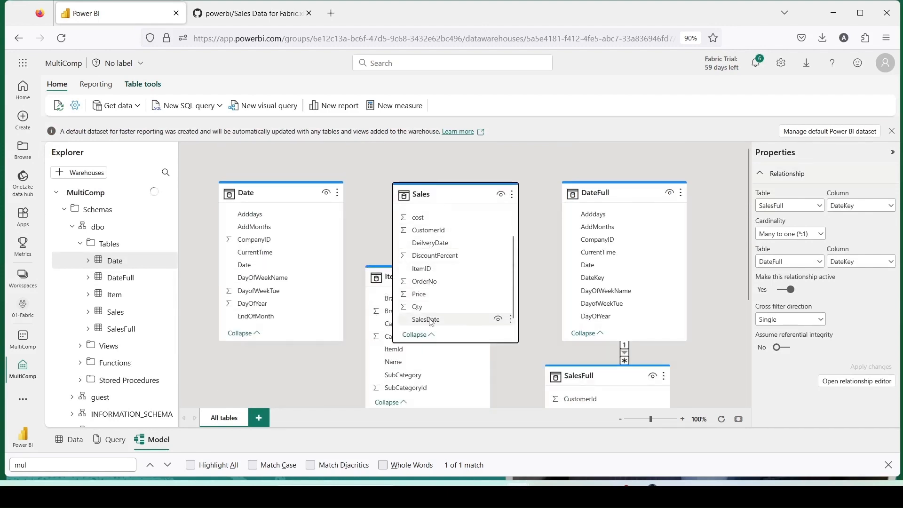
left_click_drag(429, 319, 247, 265)
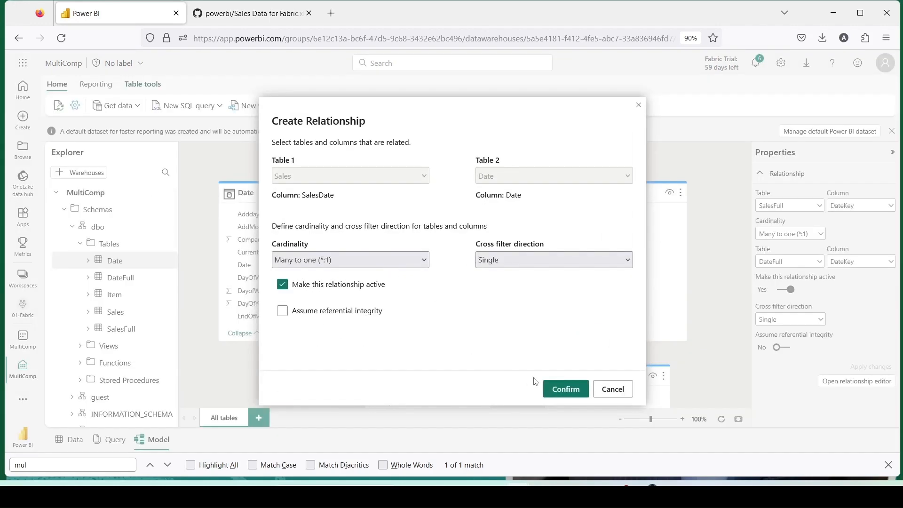
left_click(556, 389)
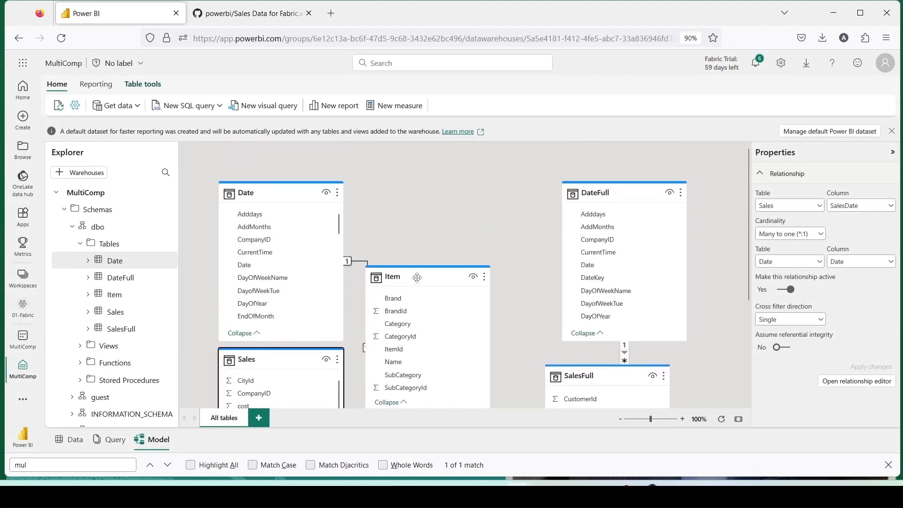
Reposition the Item table between the Date and DateFull tables, and align SalesFull directly below DateFull with space for the relationship line.
left_click_drag(416, 277, 447, 221)
scroll(525, 233, "down", 3)
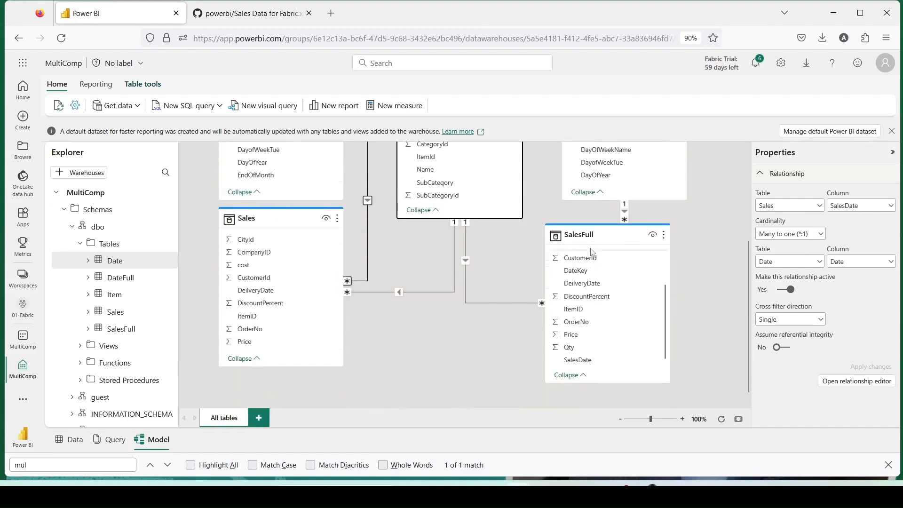
left_click_drag(591, 240, 609, 276)
scroll(515, 262, "up", 2)
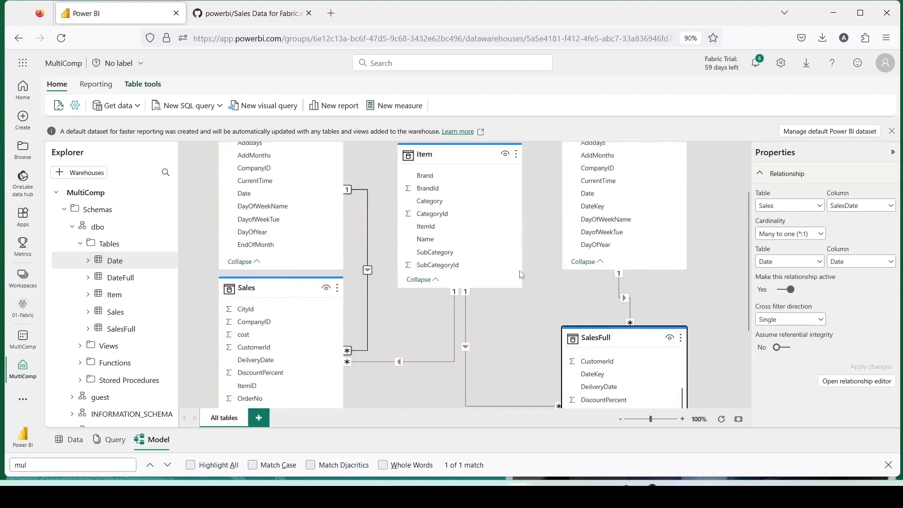
scroll(558, 263, "up", 2)
scroll(558, 263, "down", 2)
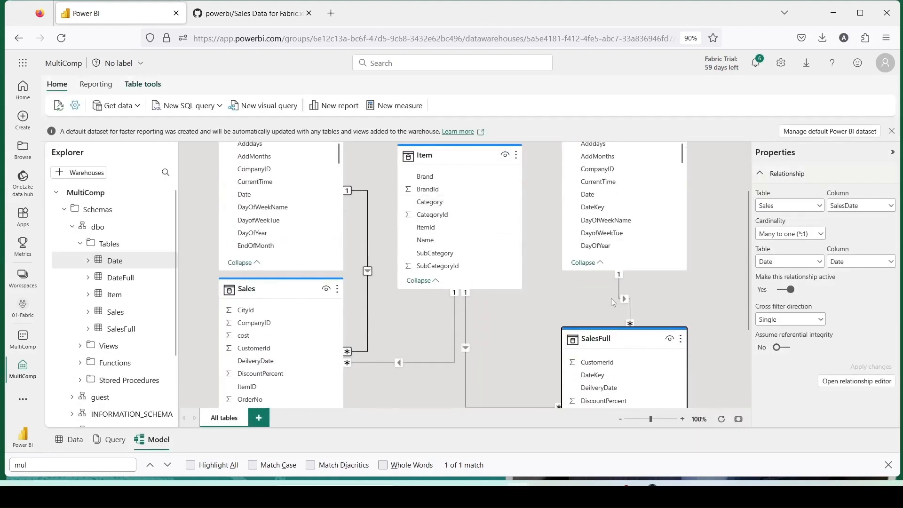
scroll(611, 298, "up", 2)
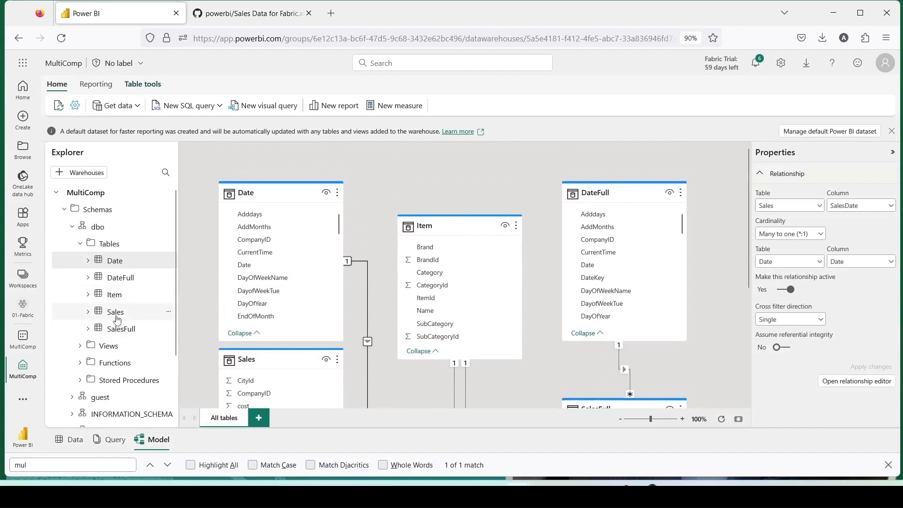
Add a measure to the Sales table defined as Gross = sumx(Sales, Sales[Qty] * Sales[Price]).
left_click(116, 313)
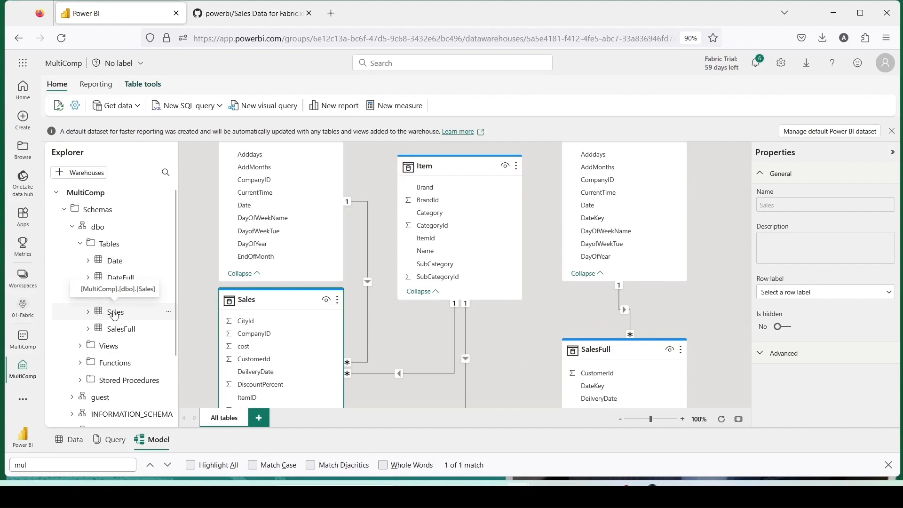
left_click(400, 106)
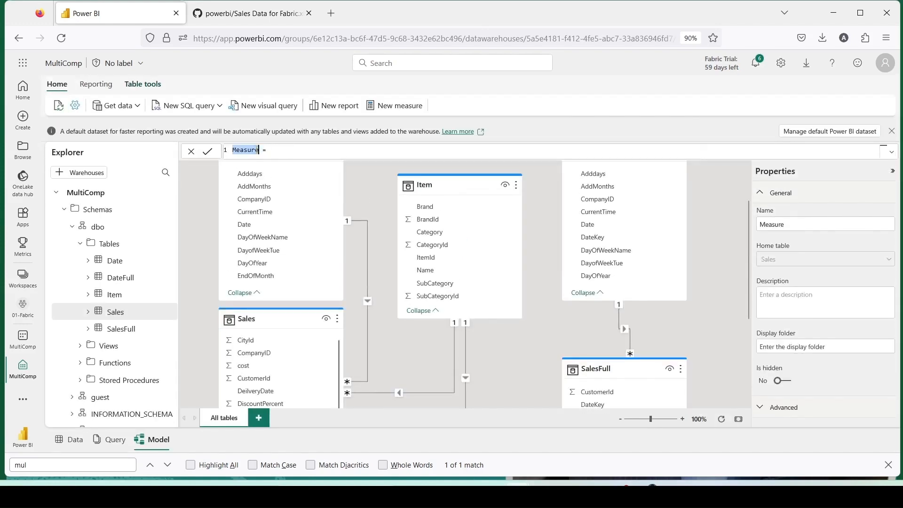
type("Gross")
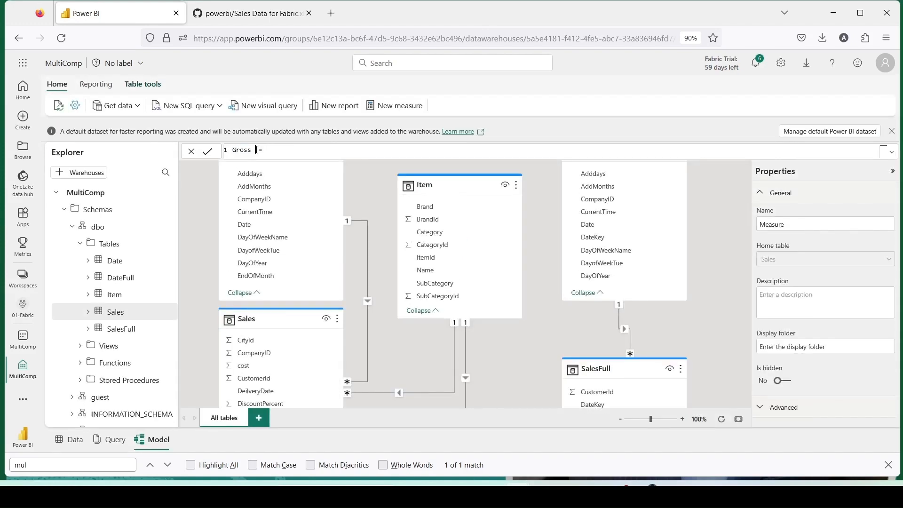
type("sumx(Sales")
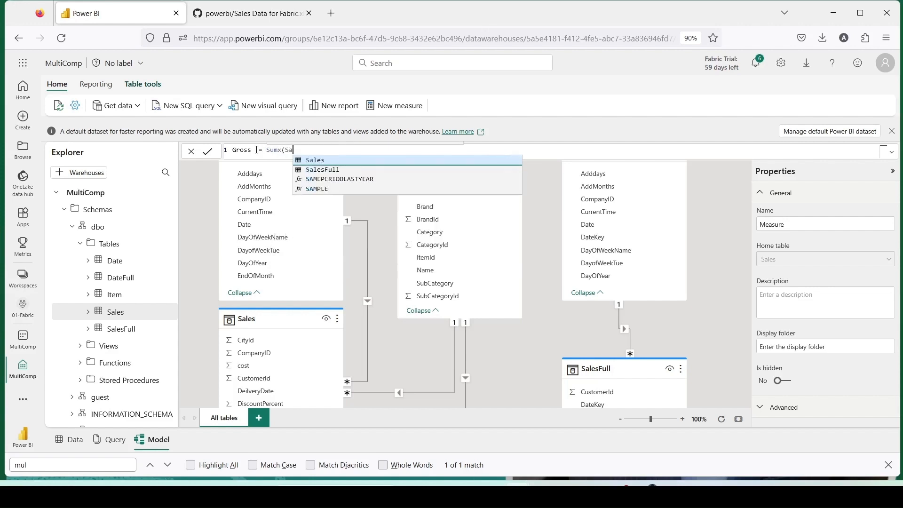
type(", Sales[Qty]")
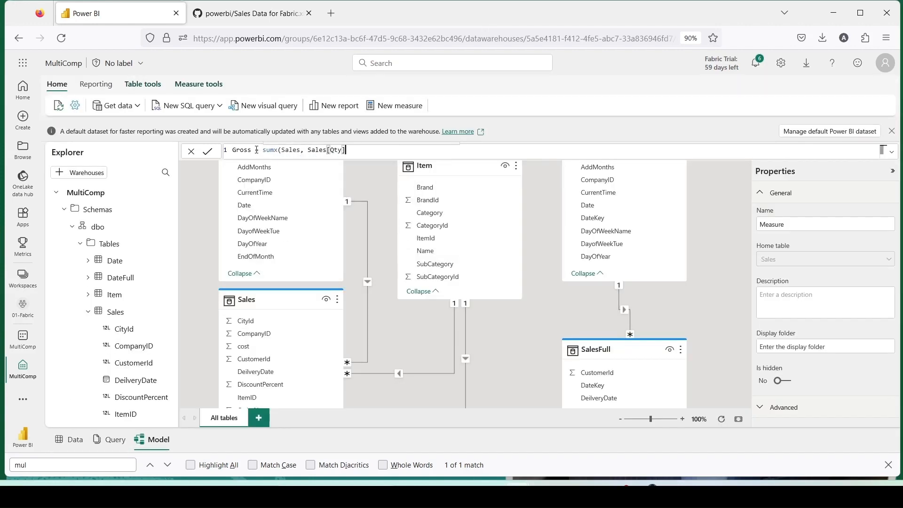
type(" * Sales")
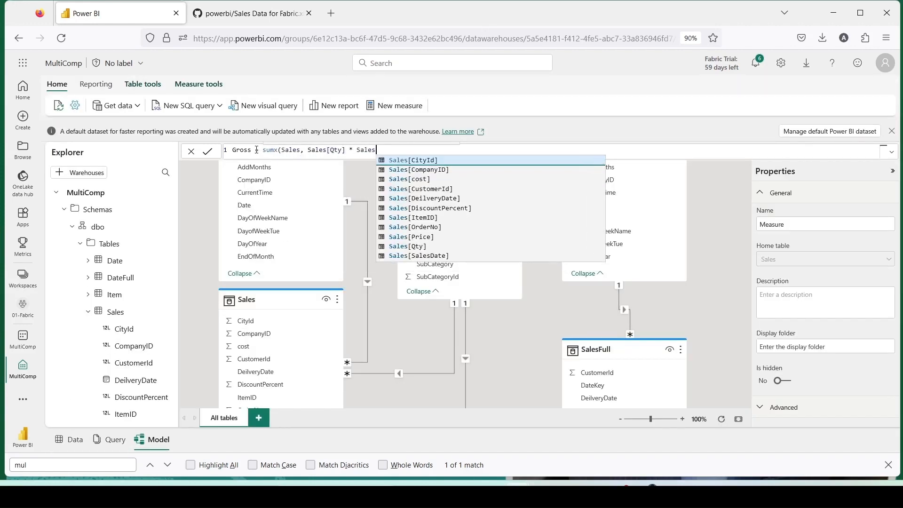
key("Down")
key("Down")
key("Down")
key("Down")
key("Down")
key("Down")
key("Down")
key("Down")
key("Tab")
type(")")
key("Return")
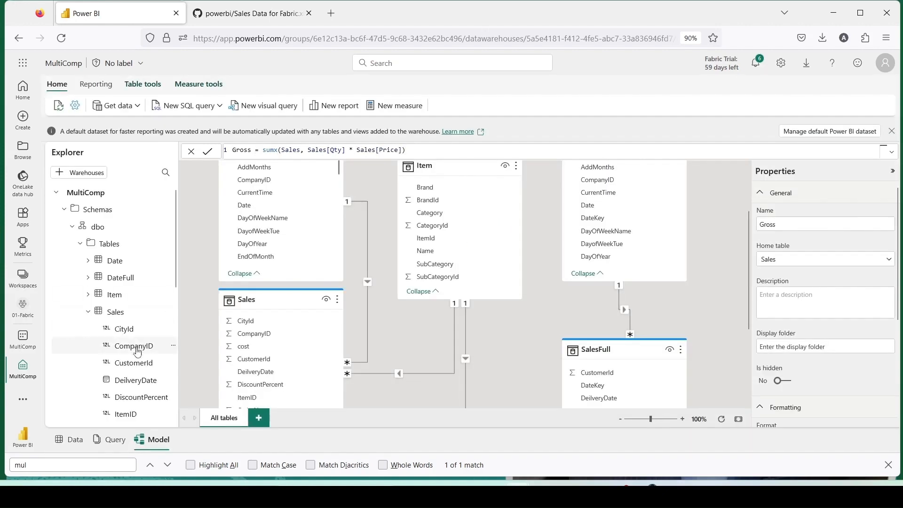
Add a measure to the Sales table defined as Gross YTD = CALCULATE([Gross], DATESYTD('Date'[Date])).
left_click(115, 312)
left_click(381, 112)
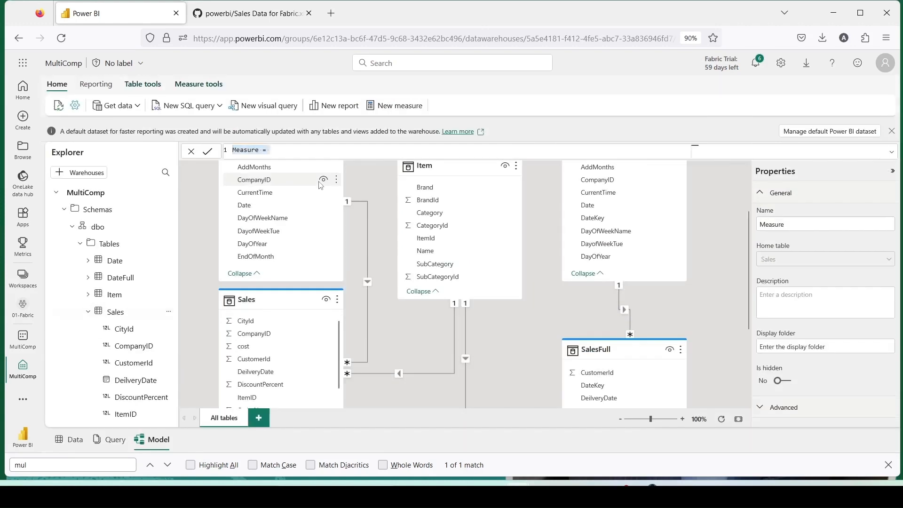
type("Gor")
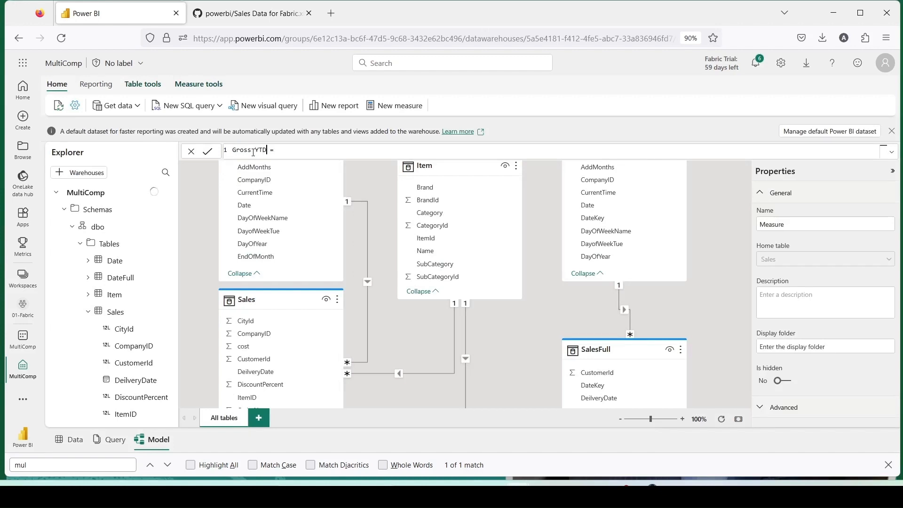
type("CALCULATE([Gross],")
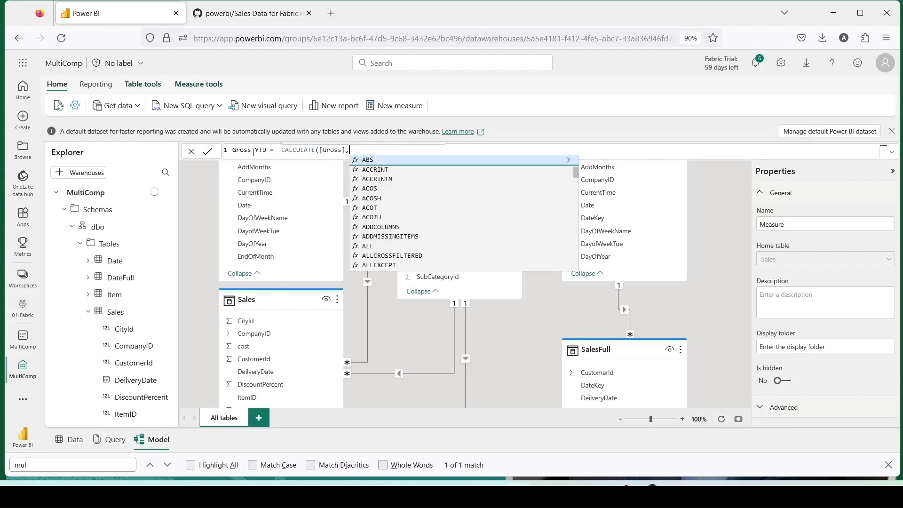
type(" DATESYTD('Date'[Date]))")
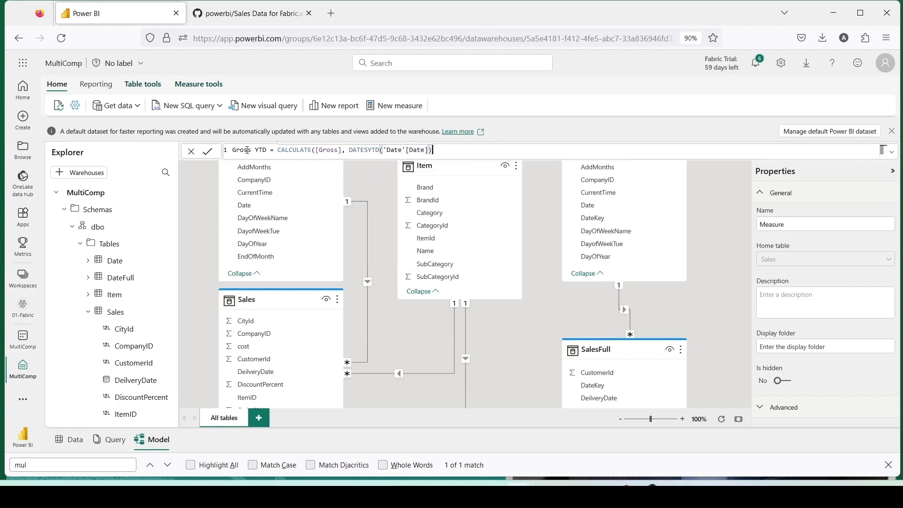
key("Return")
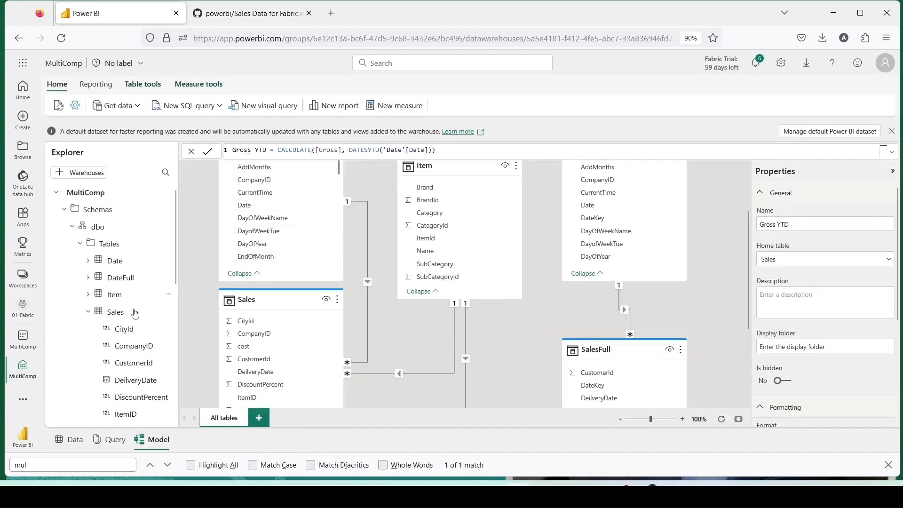
Add a Sales measure defined as Current Month = CALCULATE([Gross], FILTER(all('Date'), 'Date'[MonthYearSort] = Max('Date'[MonthYearSort]))).
scroll(124, 324, "down", 3)
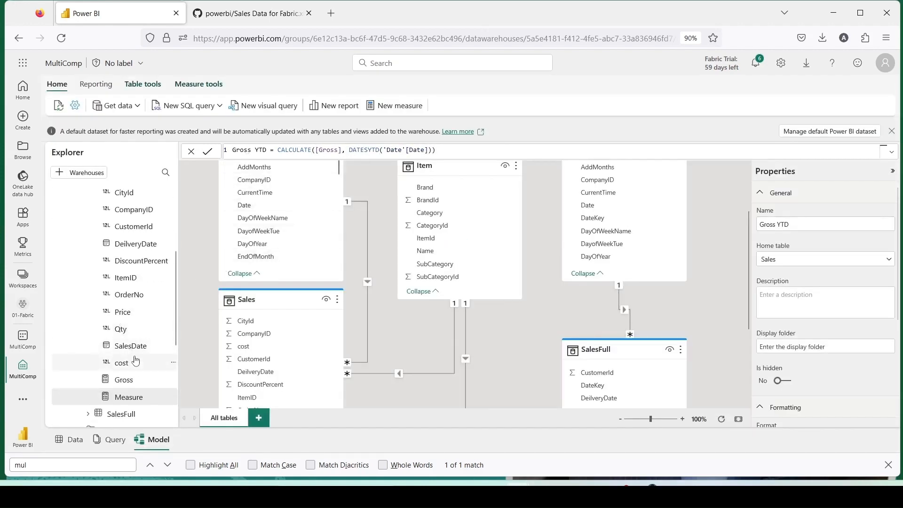
left_click(128, 382)
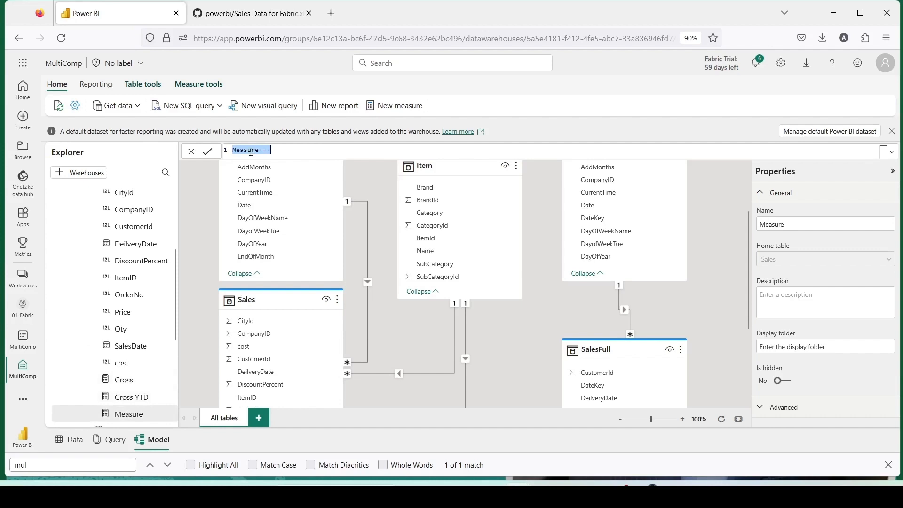
double_click(242, 148)
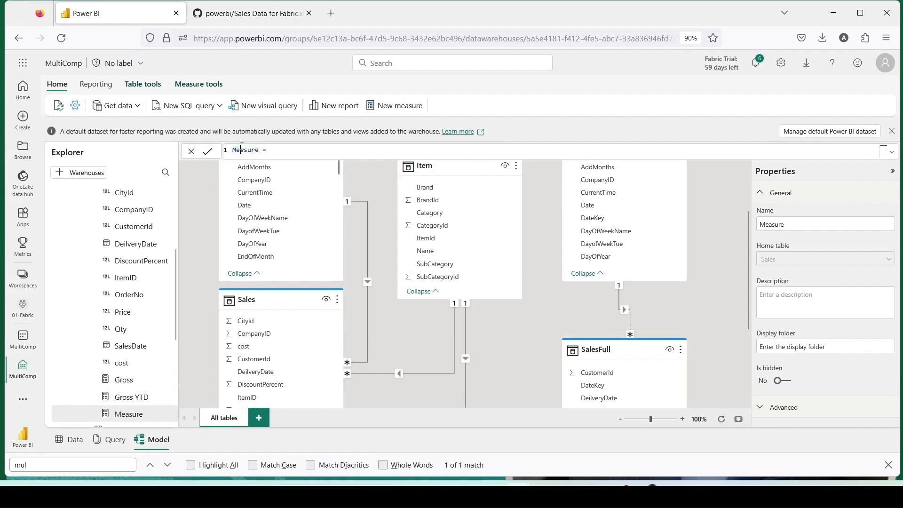
type("Current Month")
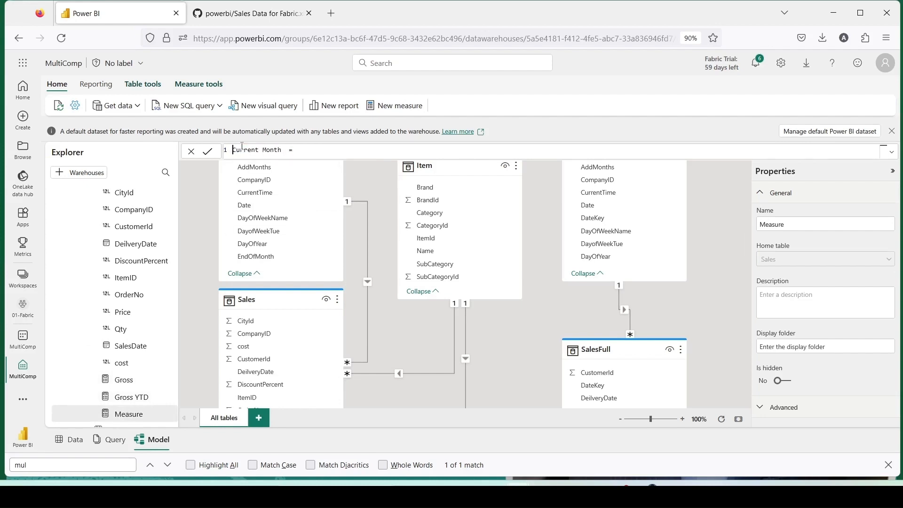
type("  = CALCULATE([Gross], ")
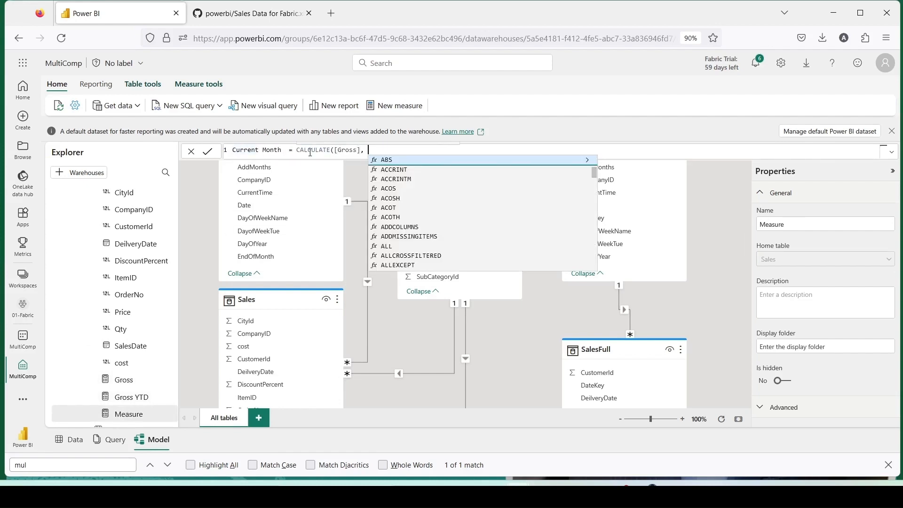
type("FILTER(all('Date'")
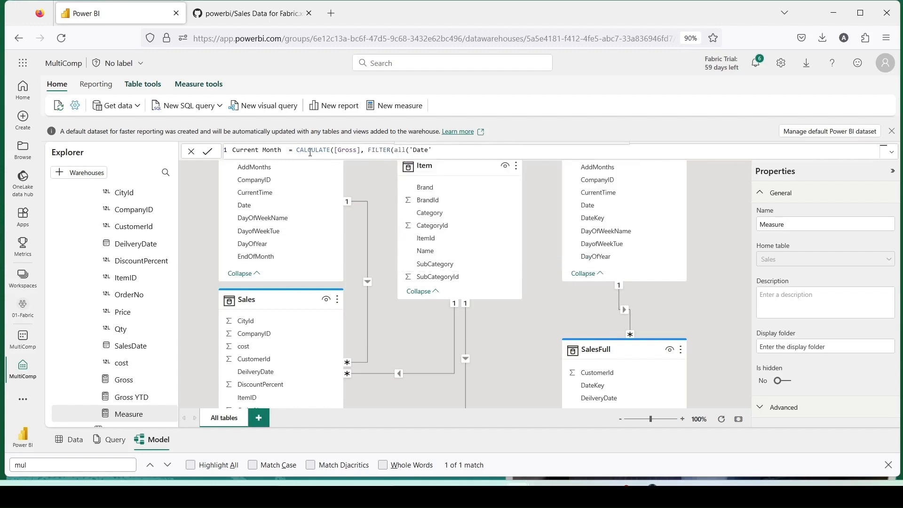
type(", 'Date'[MonthYearSort] = Max(Date[m")
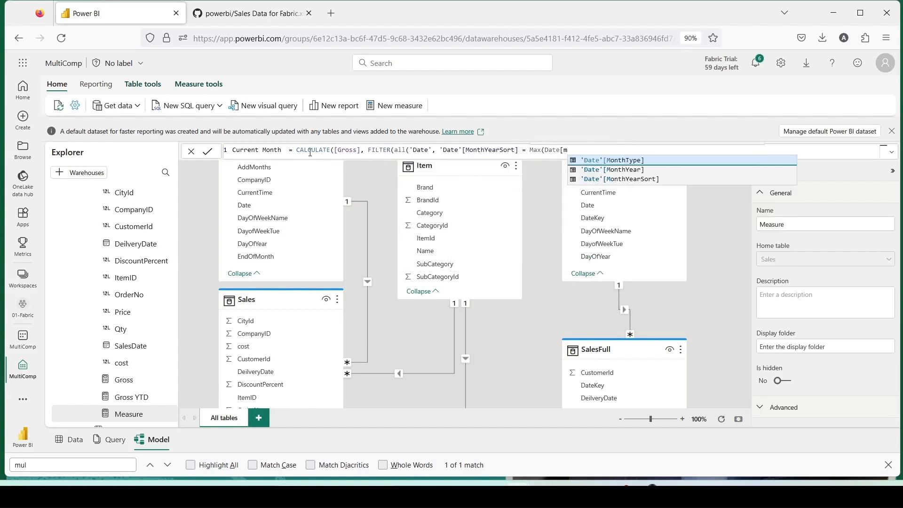
key("Down")
key("Down")
key("Tab")
type("))")
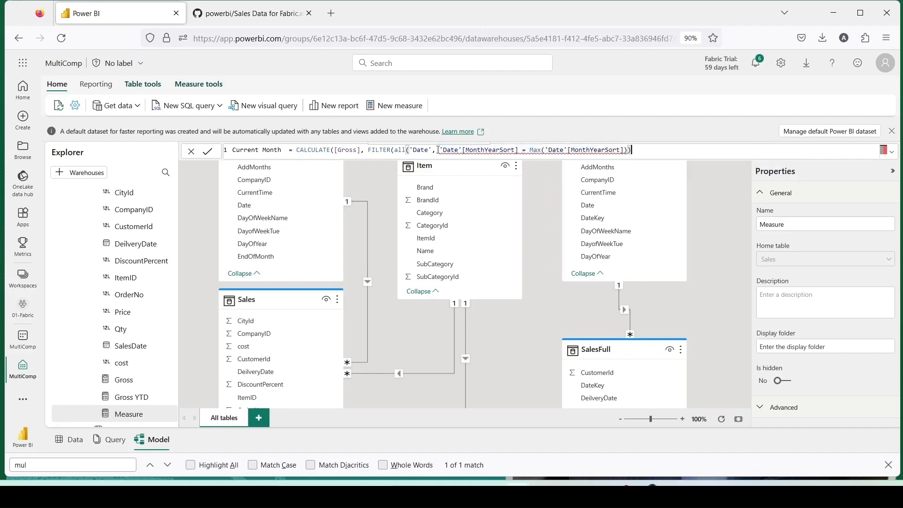
left_click(432, 150)
type(")")
left_click(648, 148)
key("ctrl+a")
left_click(648, 148)
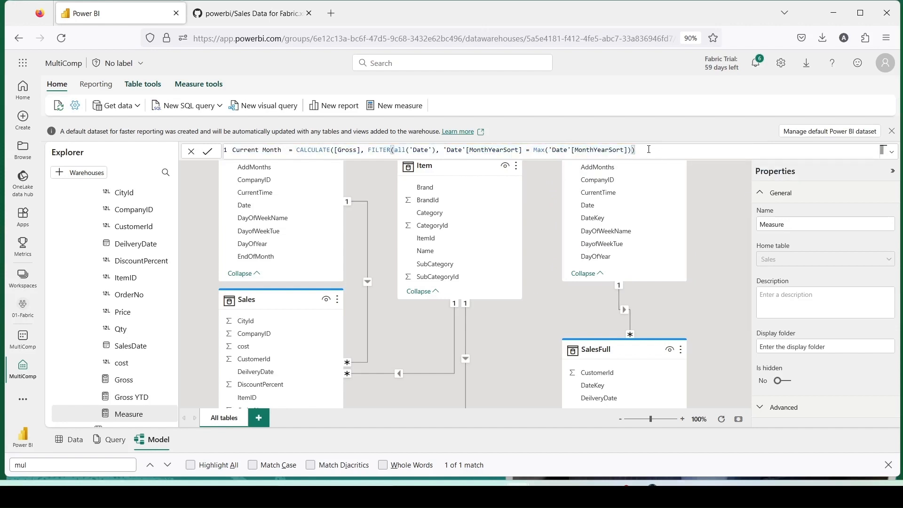
key("Return")
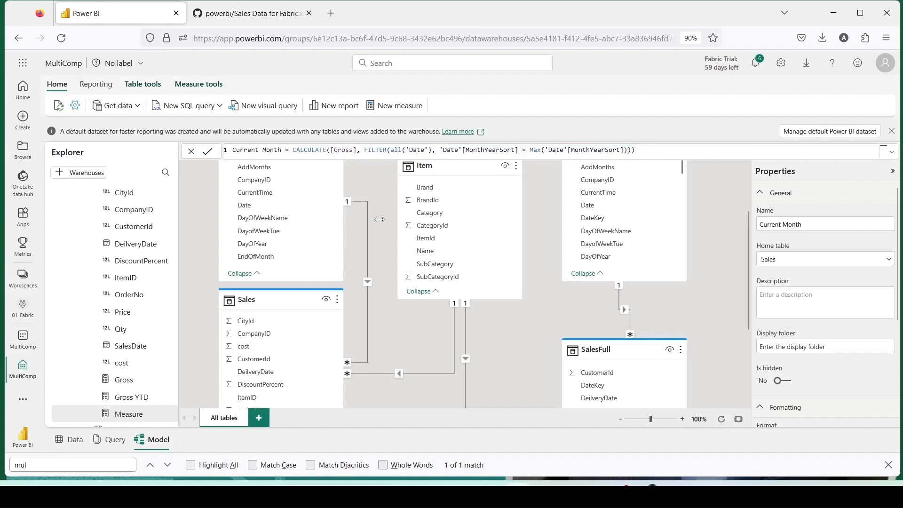
Check the measures listed under the Sales table and collapse its field list.
scroll(379, 219, "down", 3)
left_click(134, 381)
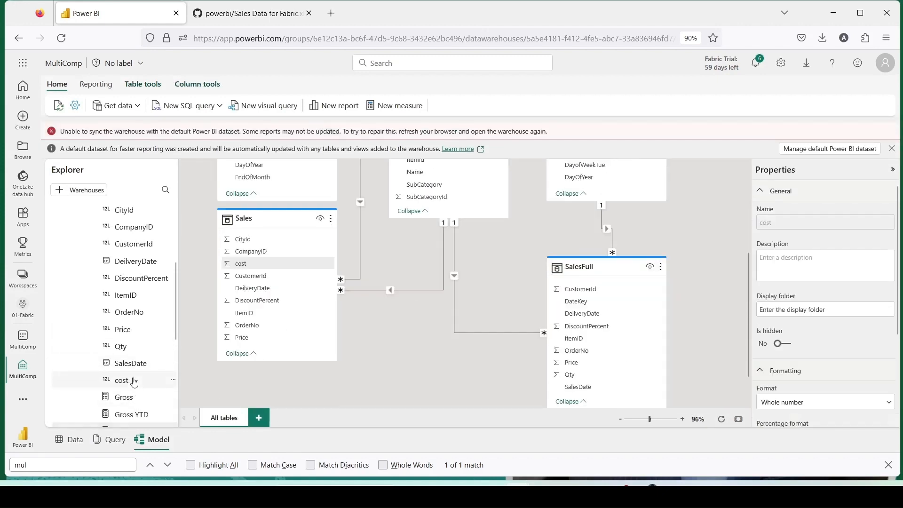
scroll(145, 343, "down", 3)
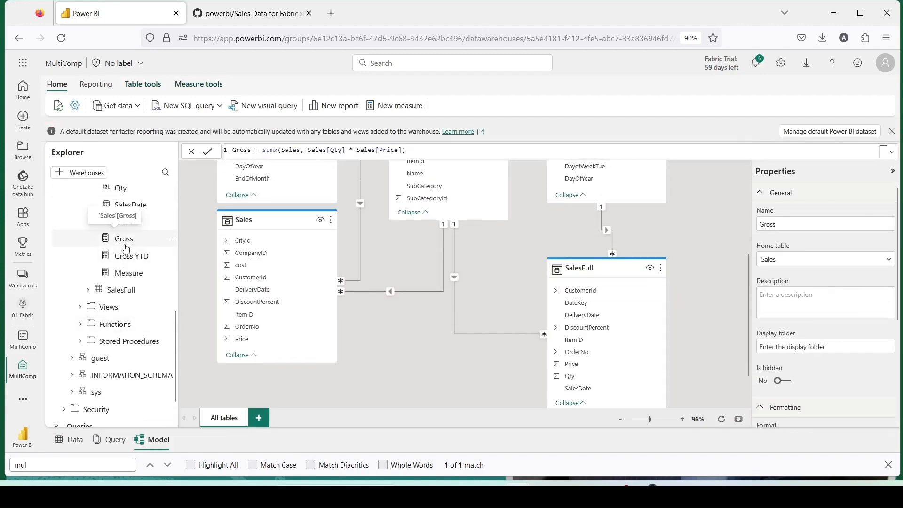
scroll(141, 282, "up", 3)
scroll(144, 300, "up", 3)
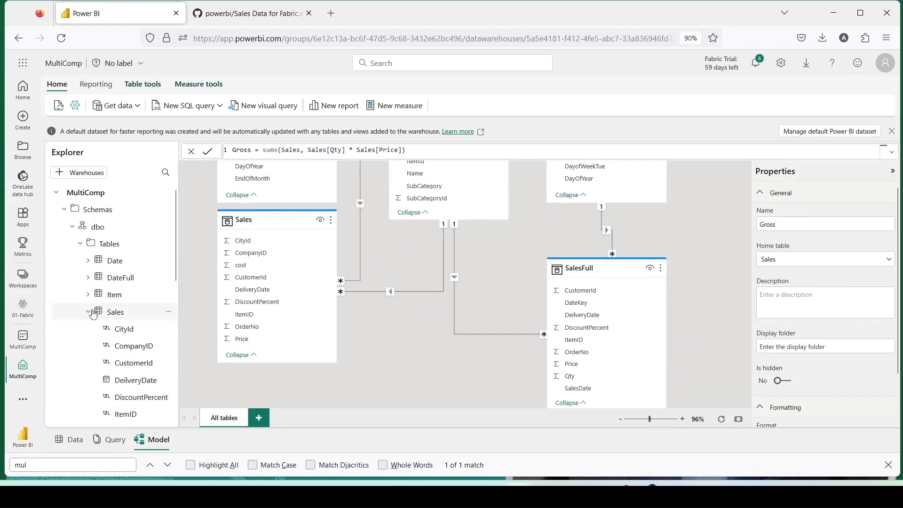
left_click(90, 322)
left_click(88, 312)
Add a measure to the SalesFull table defined as Gross Fill = Sumx(SalesFull, SalesFull[Price]* SalesFull[Qty]).
left_click(122, 331)
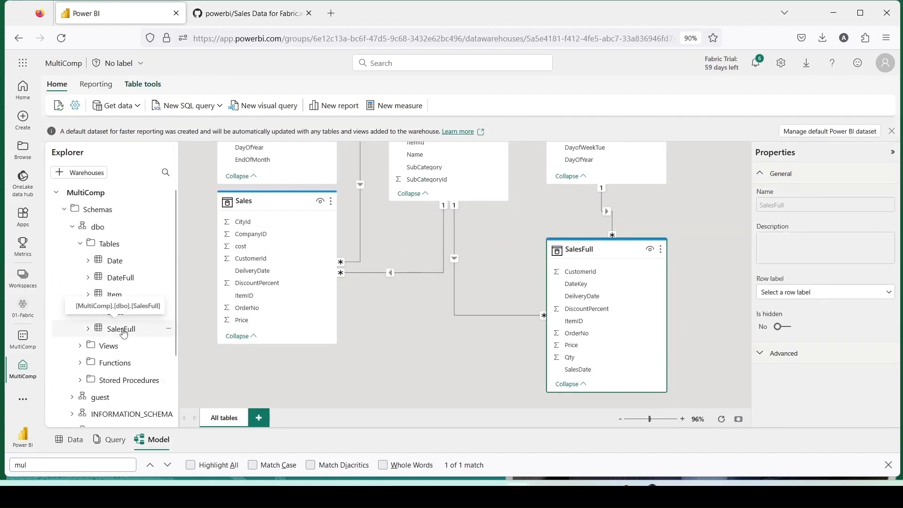
left_click(397, 106)
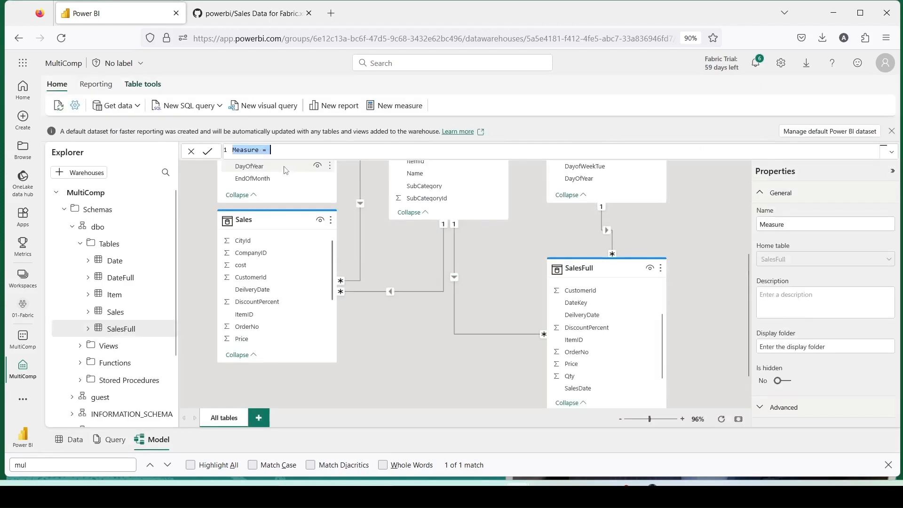
double_click(241, 150)
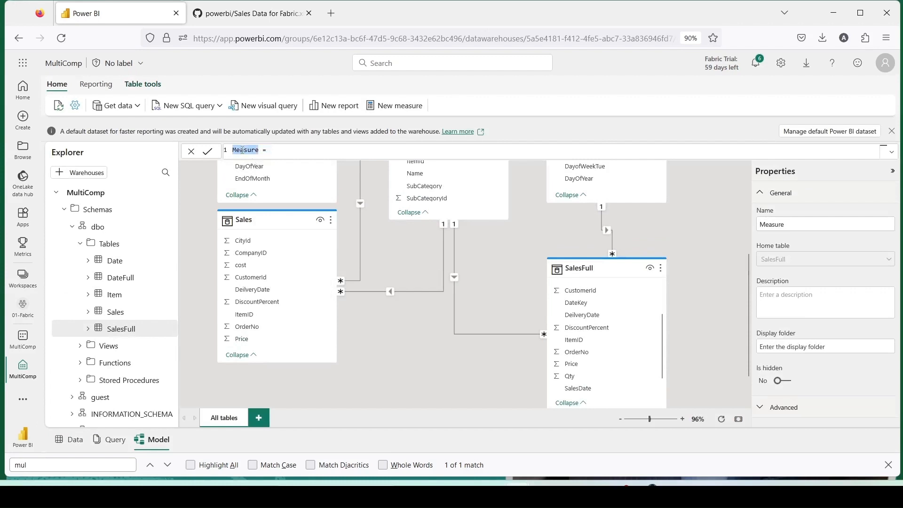
type("Gross")
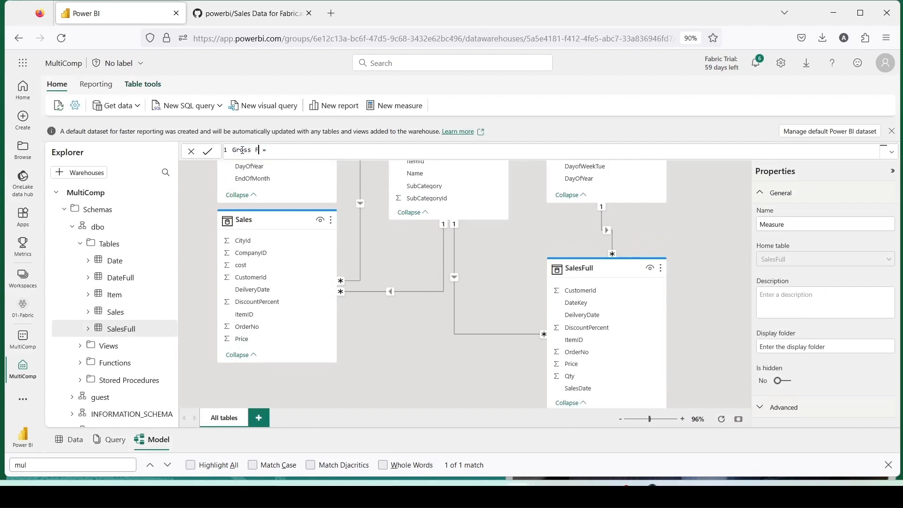
type(" Full = c")
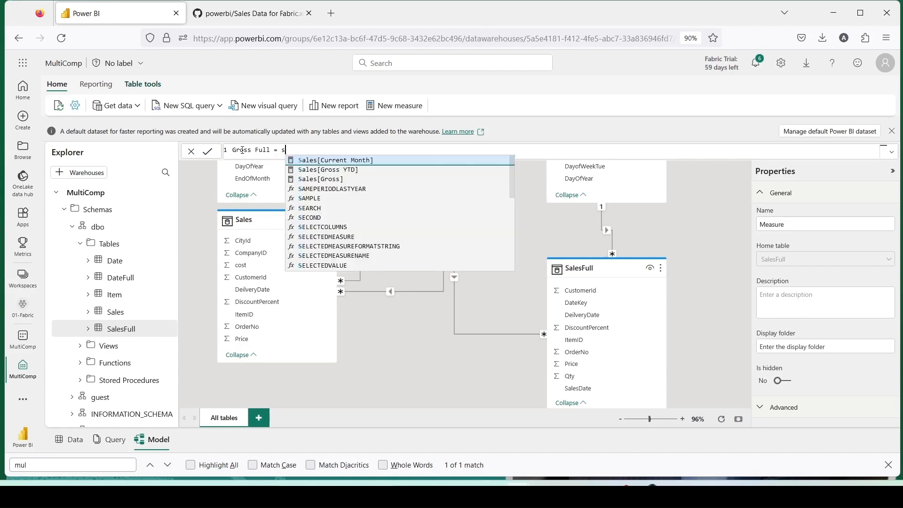
key("BackSpace")
type("sum(sal")
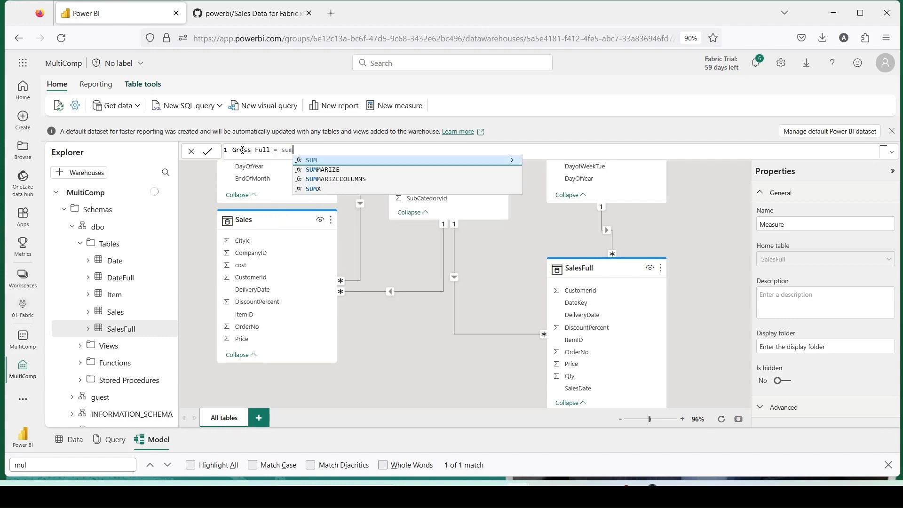
type("esf")
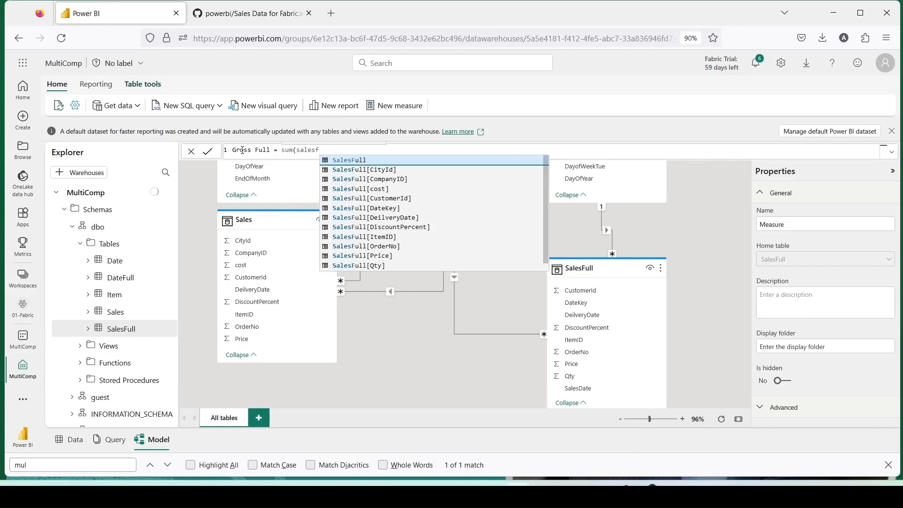
type("f")
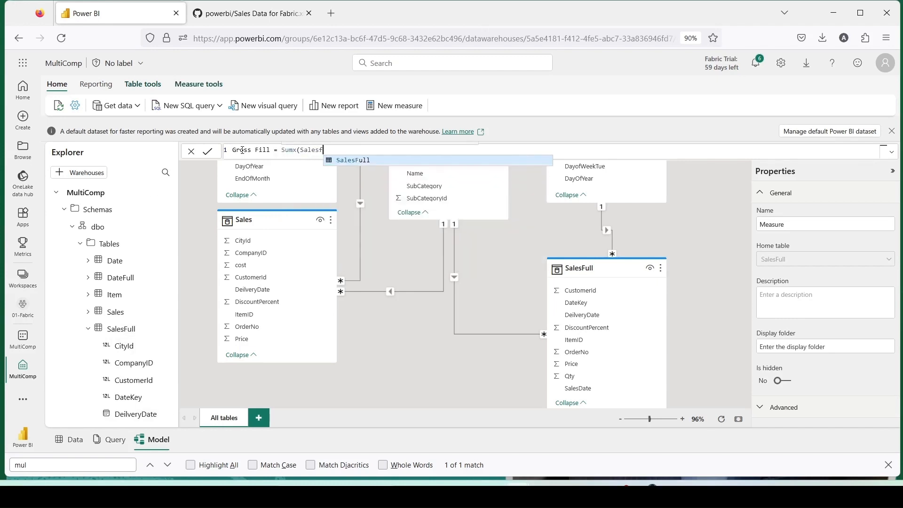
key("Tab")
type(", P")
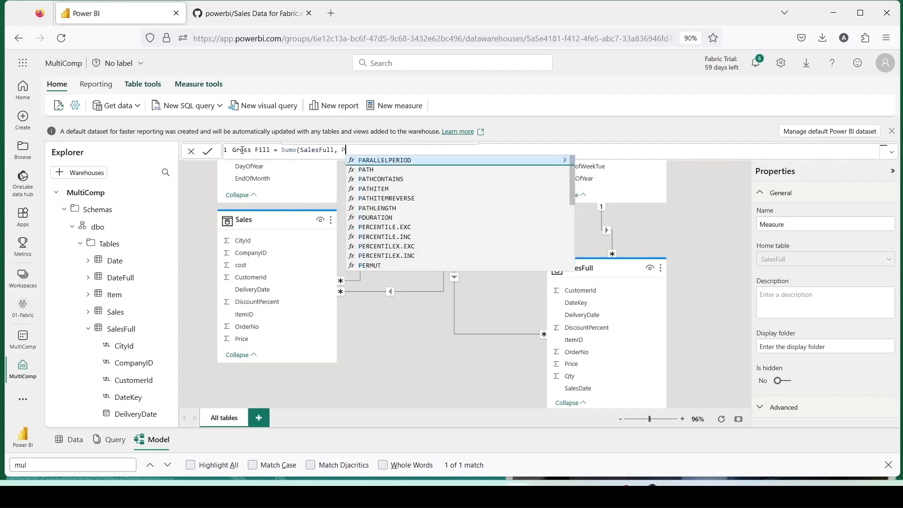
type("ri")
key("Tab")
type("* Qt")
key("Tab")
type(")")
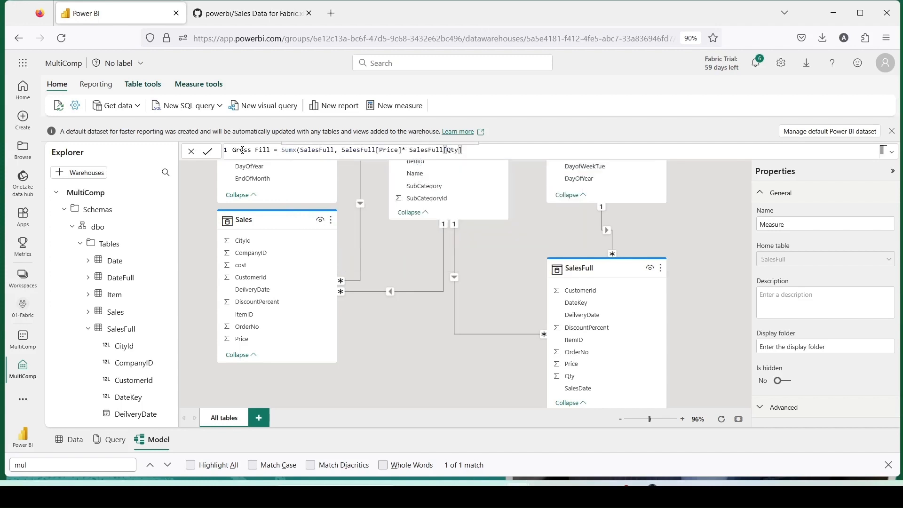
key("Return")
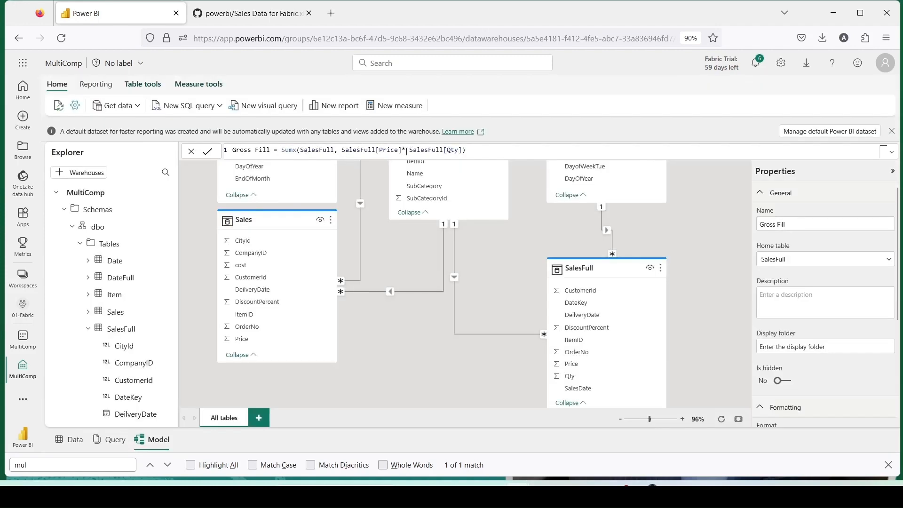
Add a measure to the SalesFull table defined as Gross full ytd = CALCULATE([Gross Fill], DATESYTD(DateFull[Date])).
left_click(121, 330)
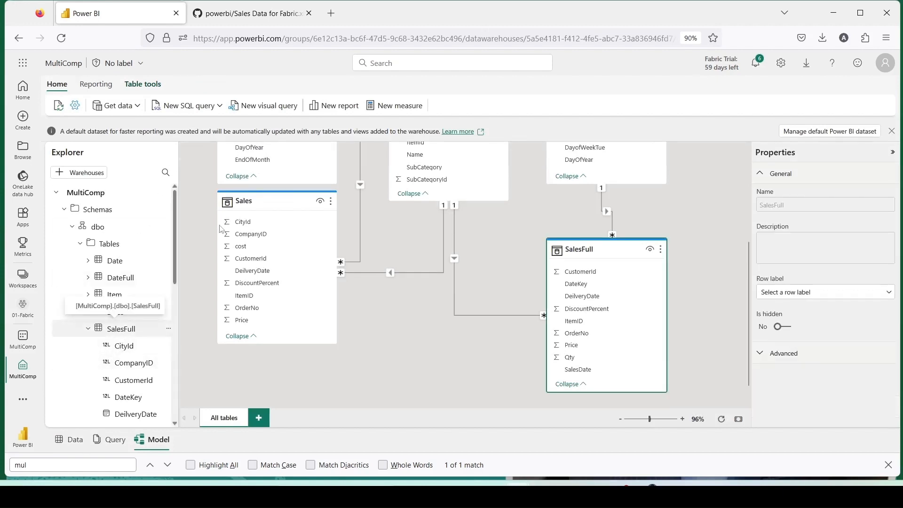
left_click(389, 112)
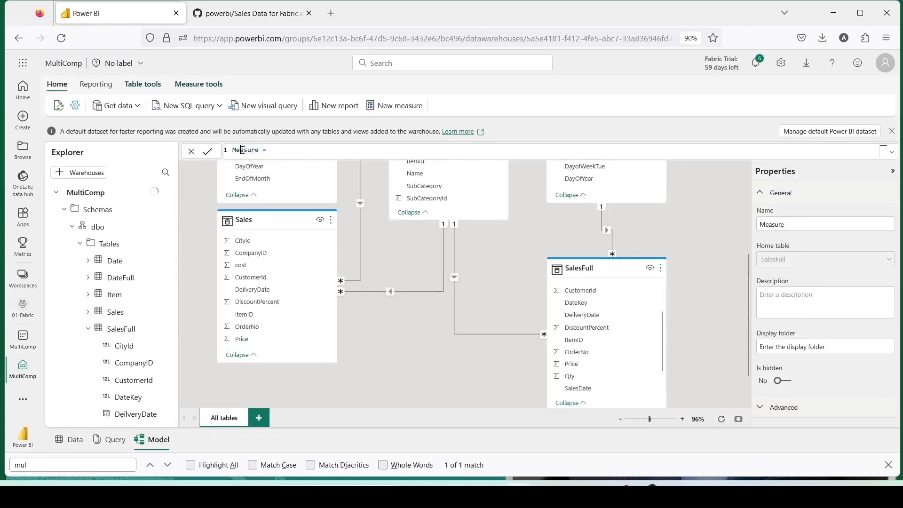
double_click(242, 150)
type("Gross")
scroll(131, 365, "down", 5)
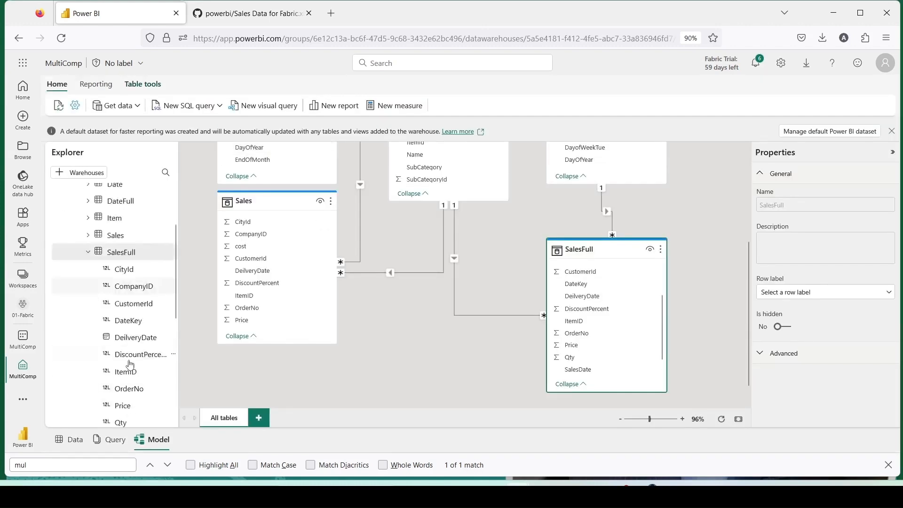
left_click(123, 335)
type("ful =")
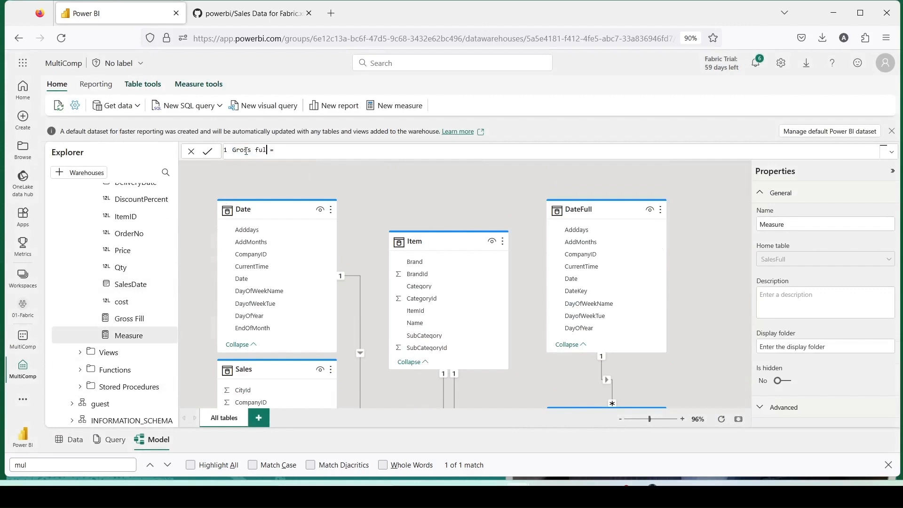
type("[G")
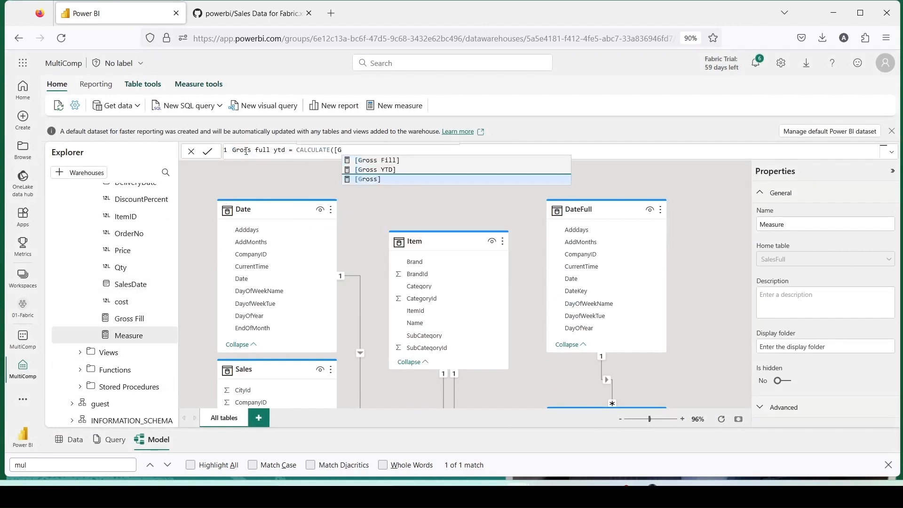
type("ross Fill], DATESYTD(Date")
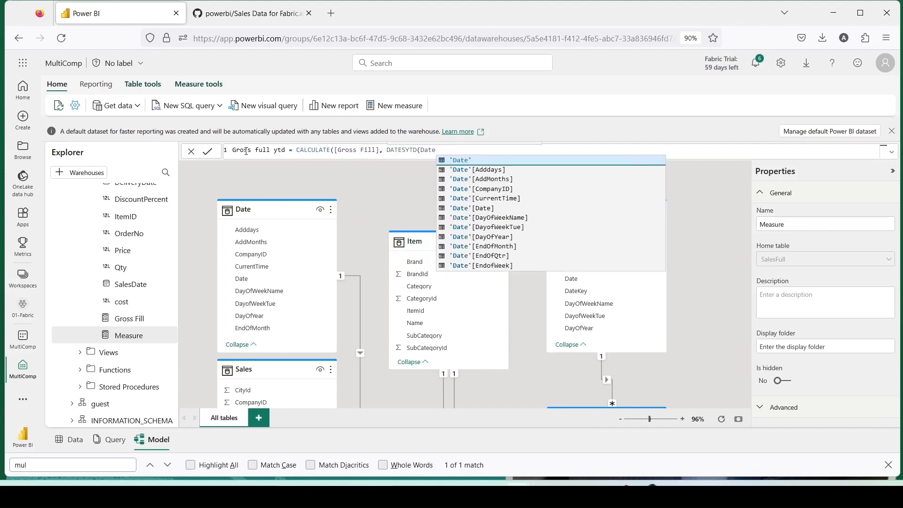
type("Full[Date]))")
key("Return")
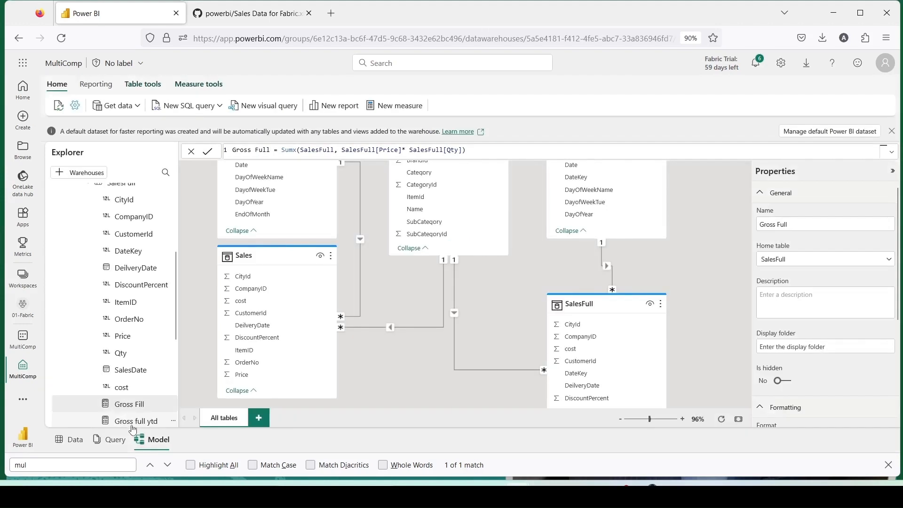
Add a SalesFull measure defined as Current Month full = CALCULATE([Gross Full], FILTER(all(DateFull), DateFull[MonthYearSort] = max(DateFull[MonthYearSort]))).
left_click(394, 106)
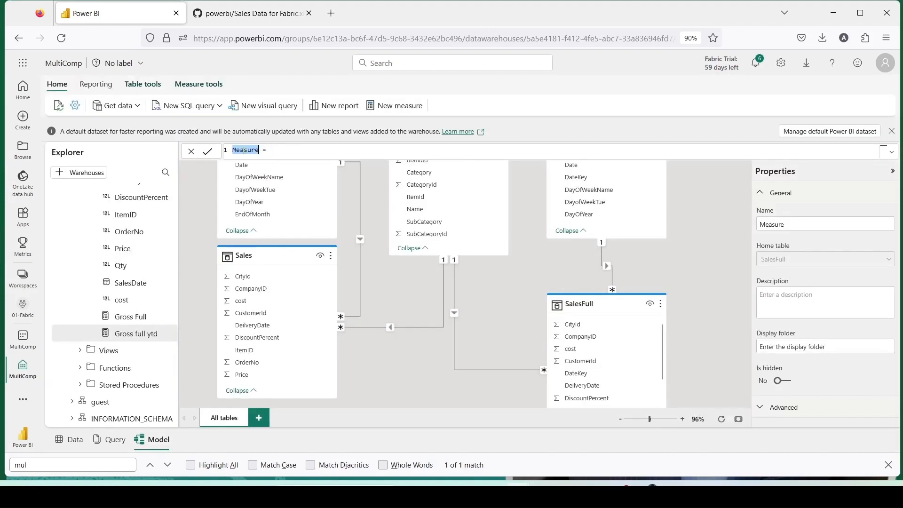
type("Current month Full ")
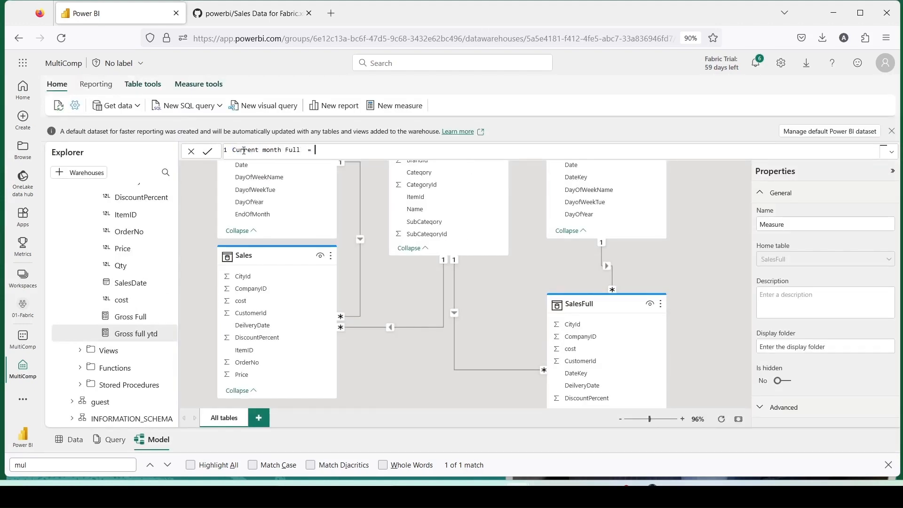
type("CALCULATE(")
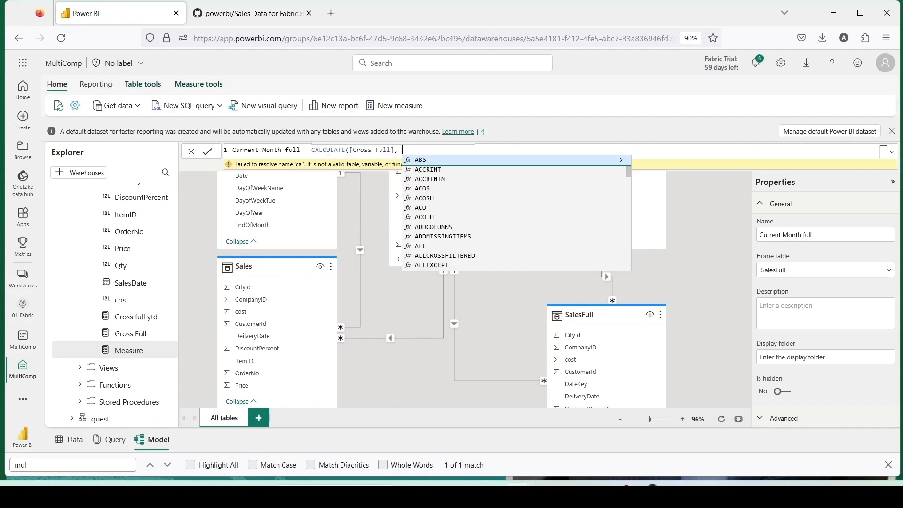
type("FILTER(all(")
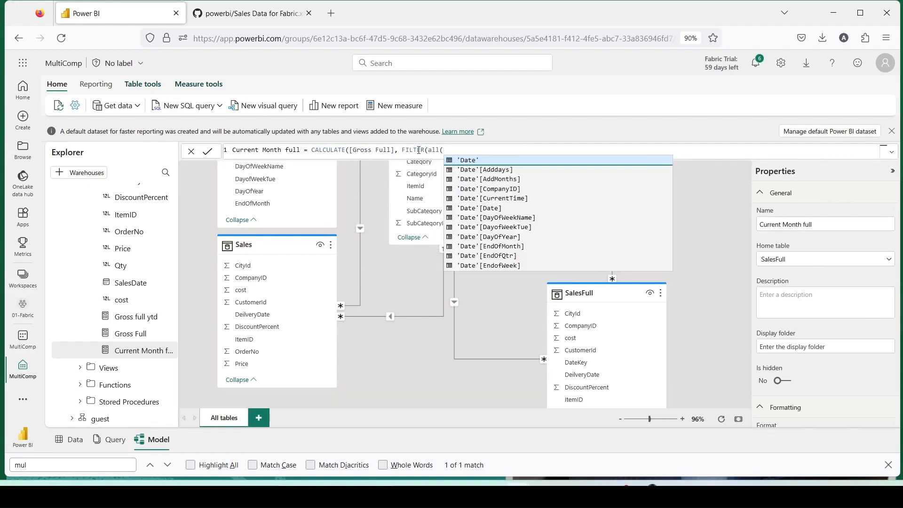
type("DateFull), Date")
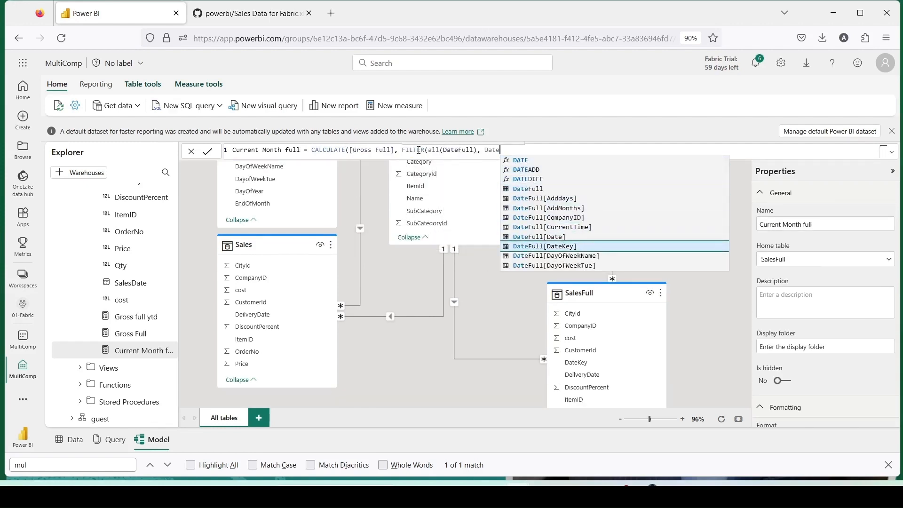
key("Down")
key("Down")
key("Down")
key("Down")
key("Down")
key("Down")
key("Down")
key("Down")
key("Tab")
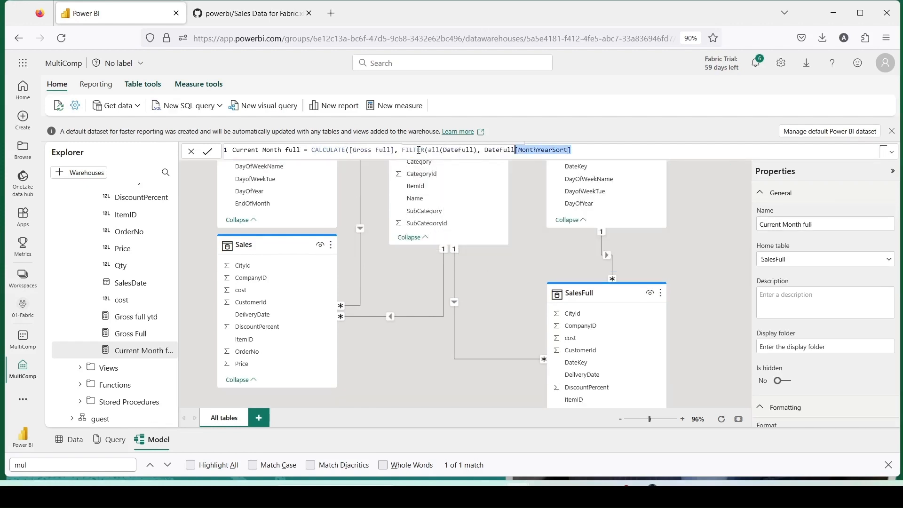
type("= max(DateFull[MonthYearSort])))")
key("Return")
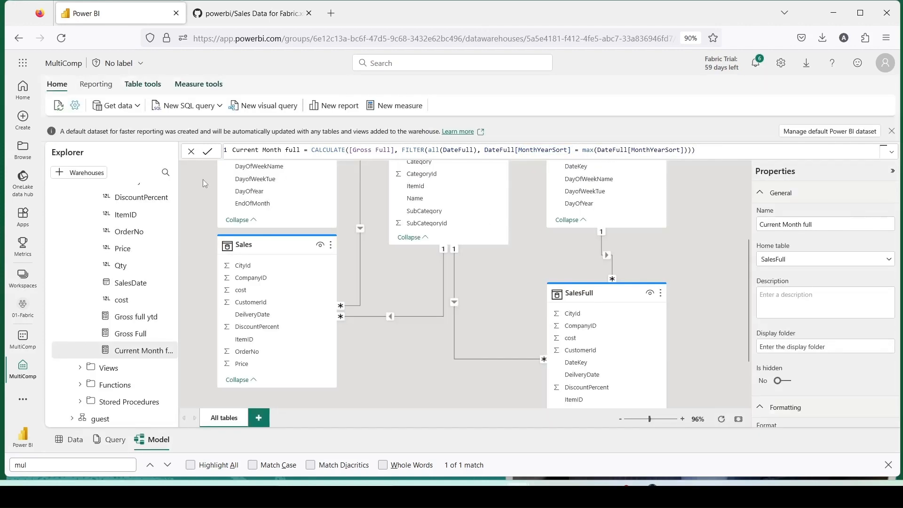
left_click(263, 150)
Set the Date table's MonthYear column to sort by the MonthYearSort column.
scroll(122, 324, "up", 3)
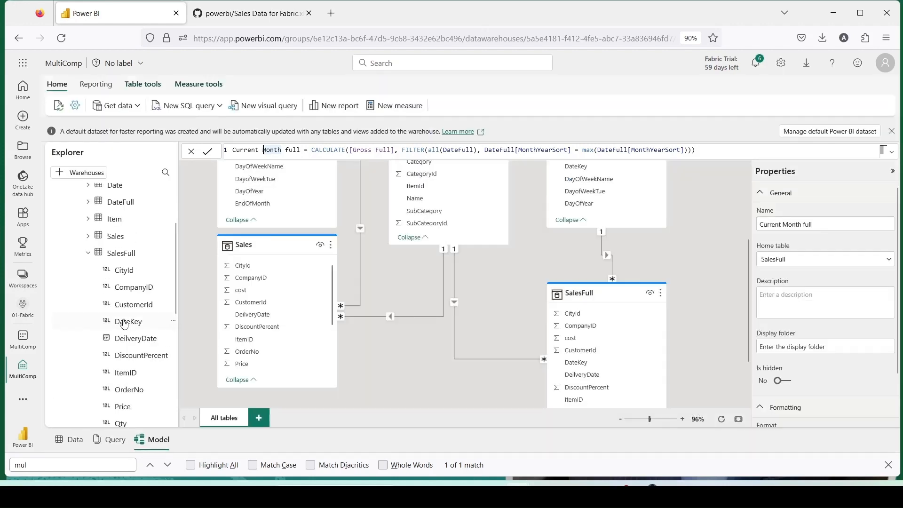
scroll(108, 301, "up", 10)
left_click(88, 261)
scroll(113, 292, "down", 10)
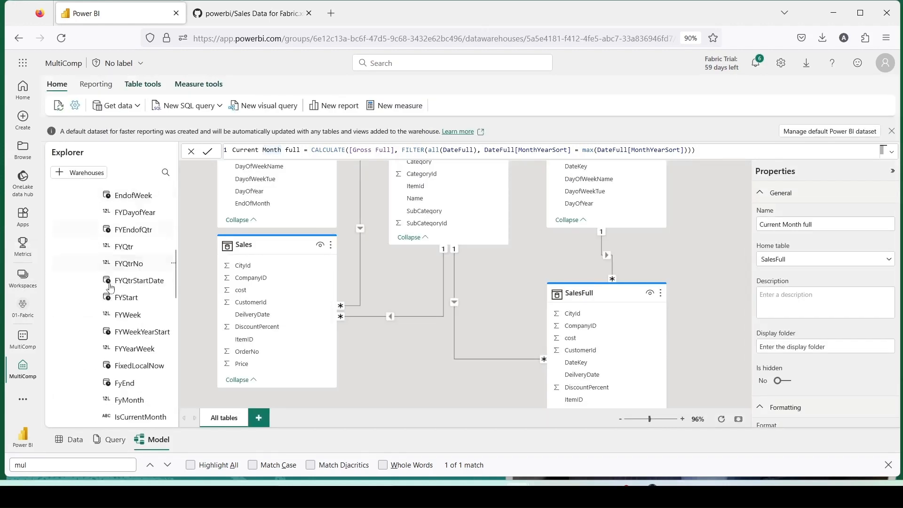
scroll(141, 320, "up", 5)
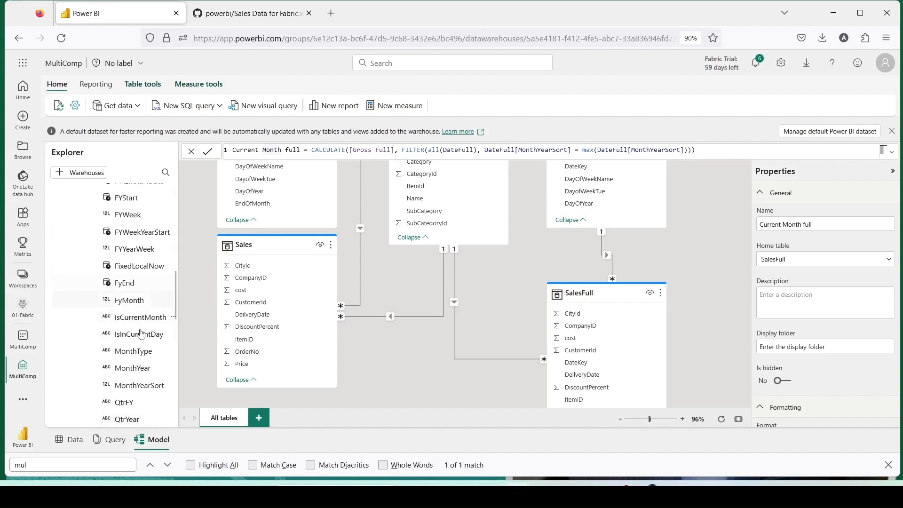
left_click(127, 369)
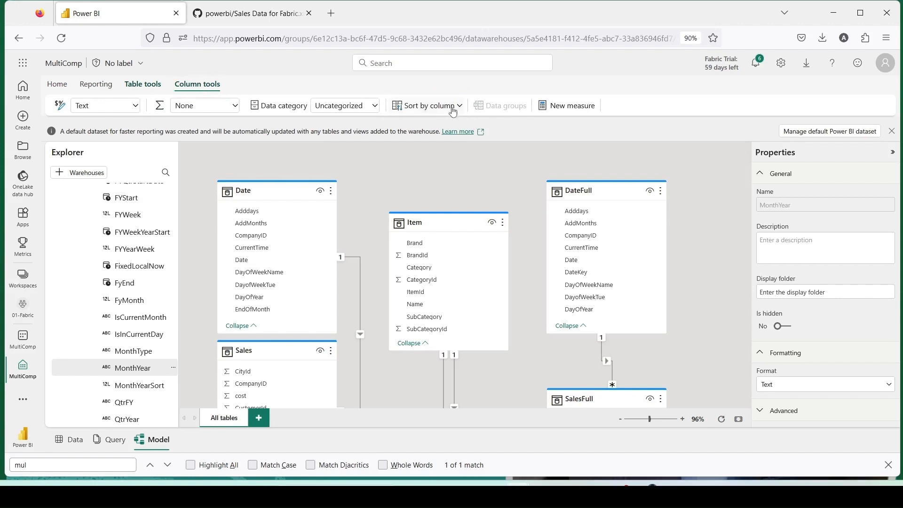
left_click(427, 105)
scroll(419, 330, "down", 5)
left_click(418, 354)
scroll(137, 304, "down", 4)
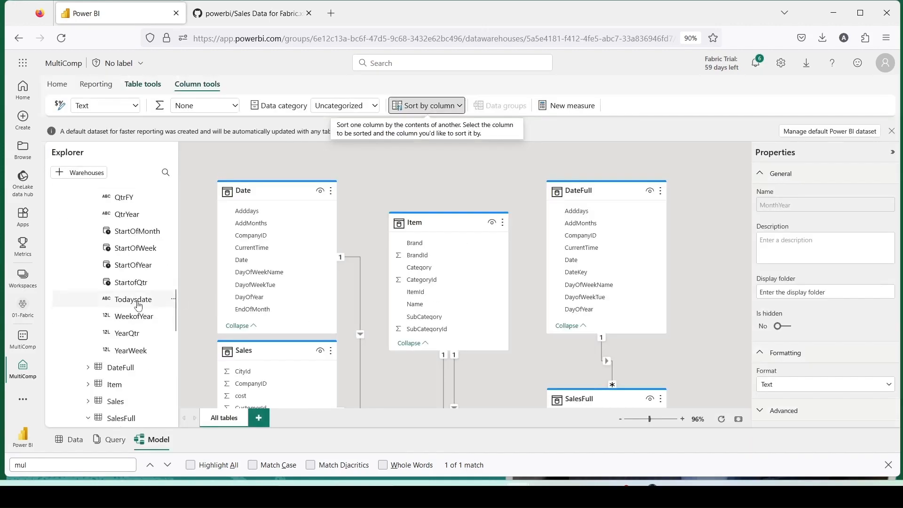
scroll(116, 301, "up", 2)
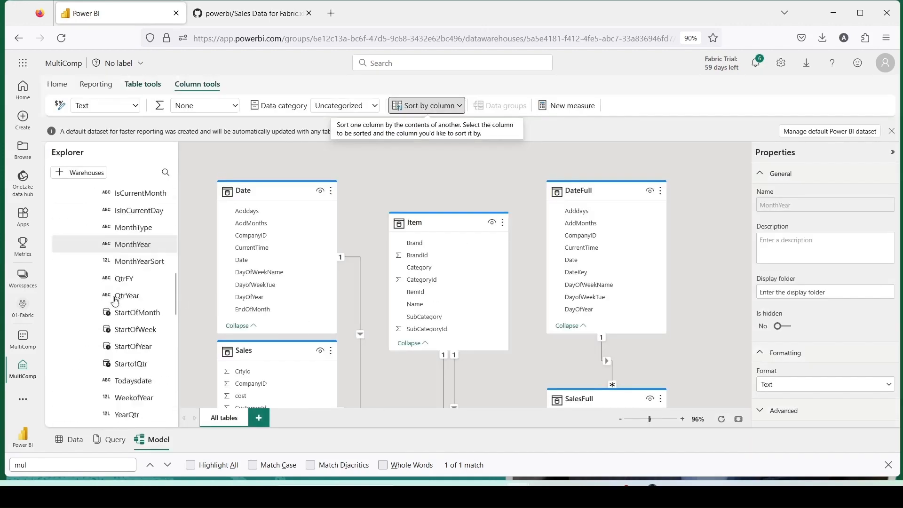
left_click(427, 106)
left_click(418, 365)
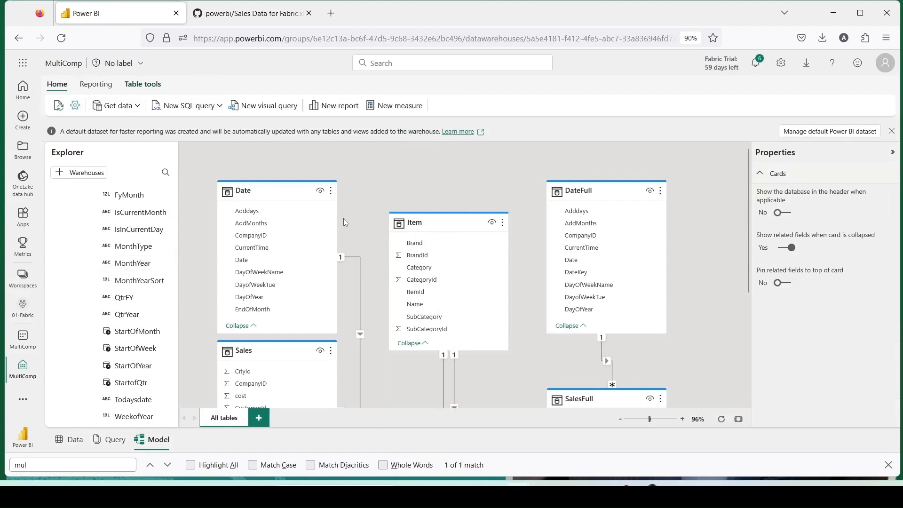
Mark the Date table as a date table using its Date column, and check the setting.
left_click(330, 190)
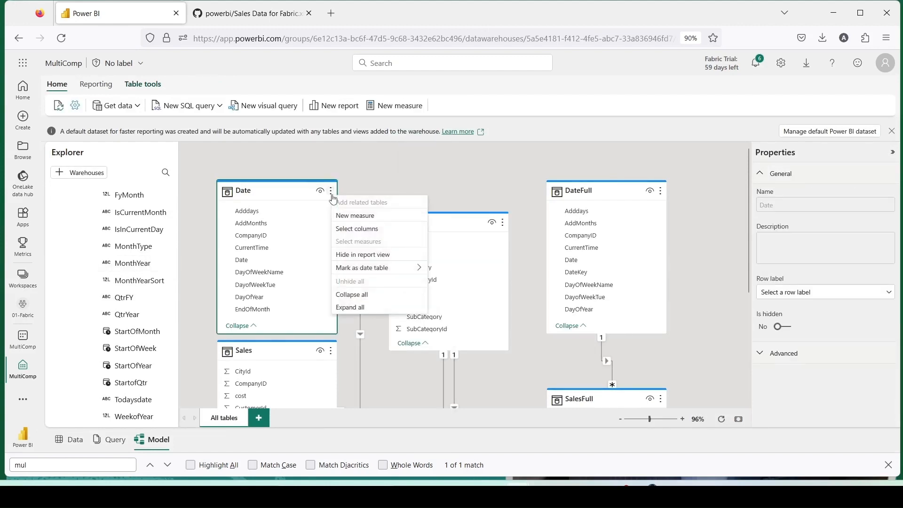
mouse_move(379, 268)
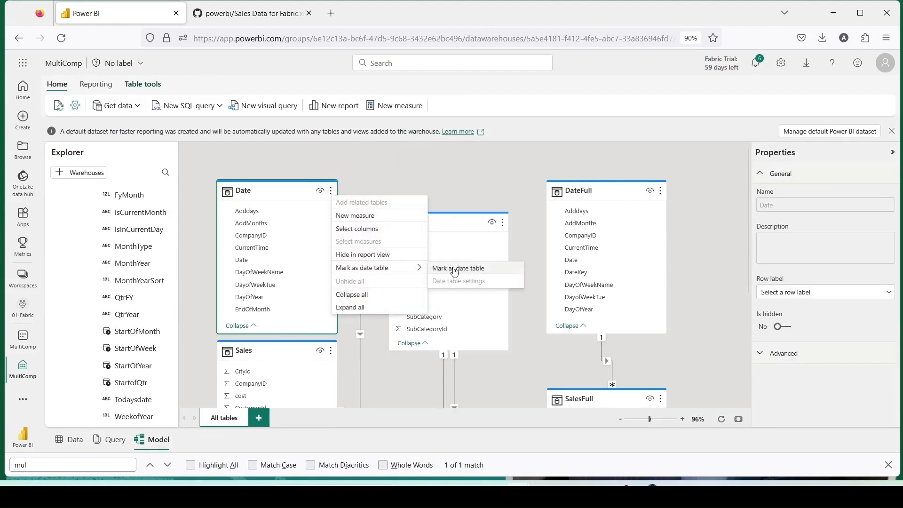
left_click(455, 272)
left_click(393, 242)
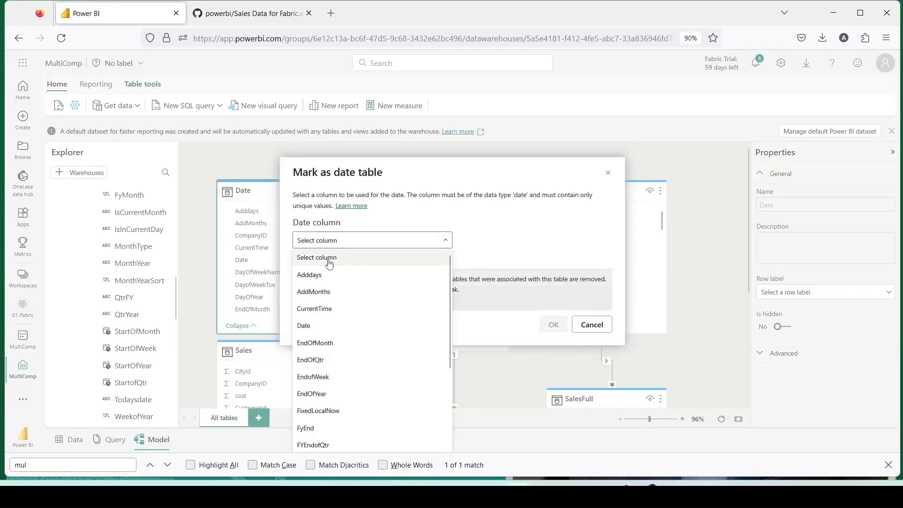
left_click(315, 327)
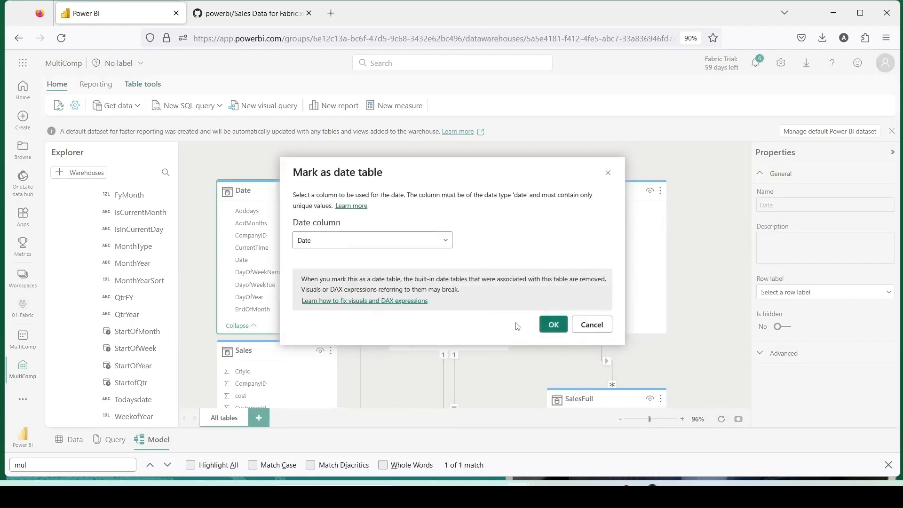
left_click(553, 325)
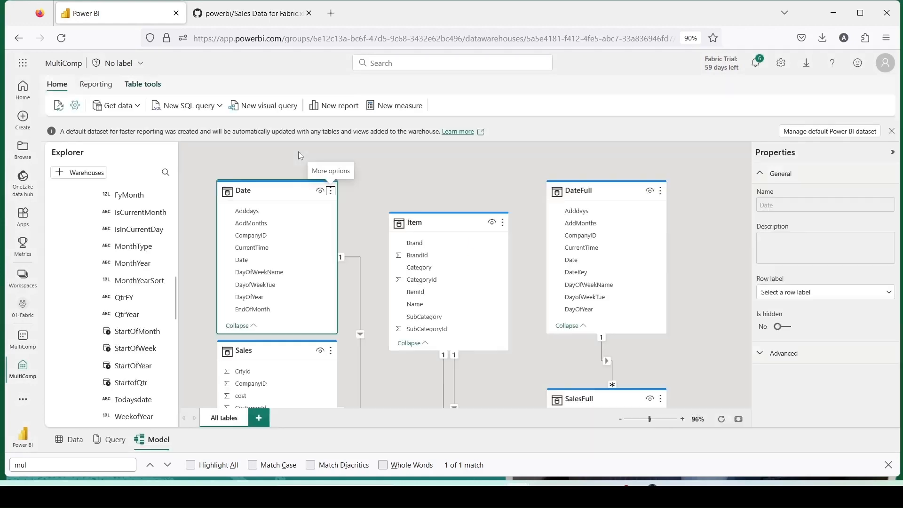
left_click(331, 191)
mouse_move(362, 266)
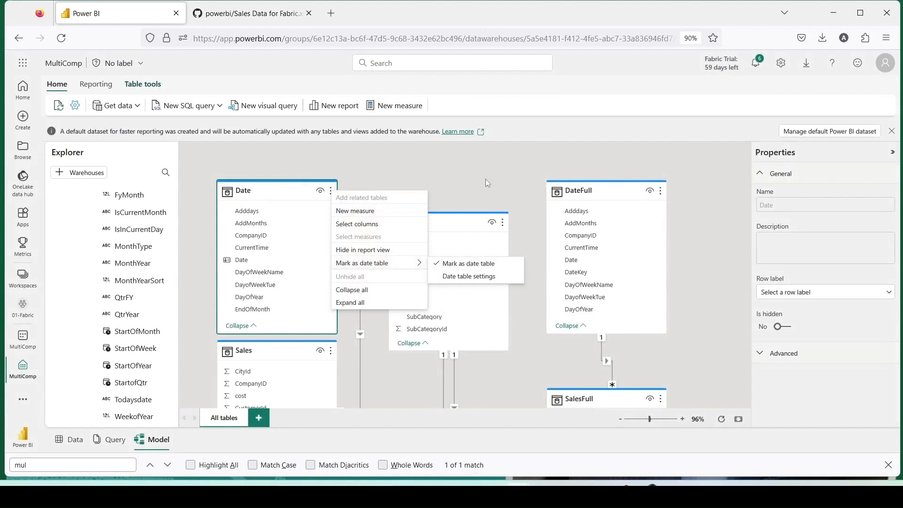
key("Escape")
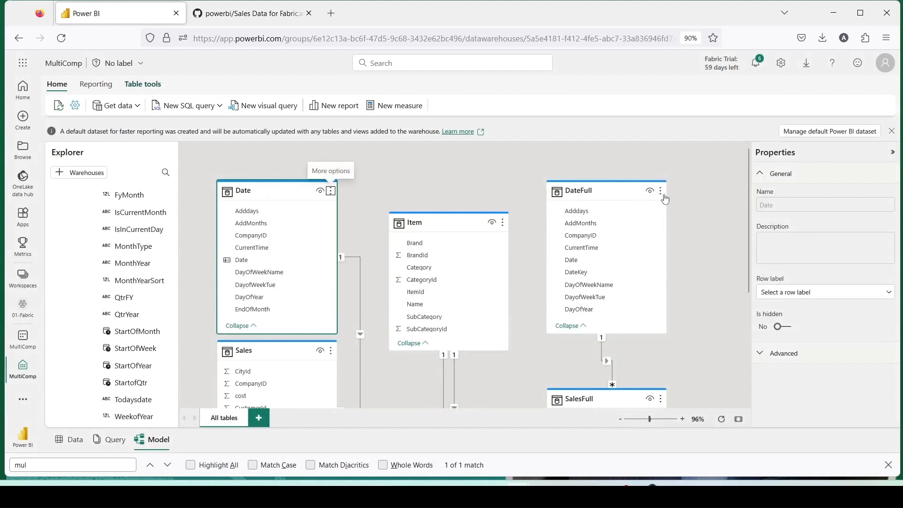
Mark the DateFull table as a date table using its Date column, and check the setting.
left_click(661, 193)
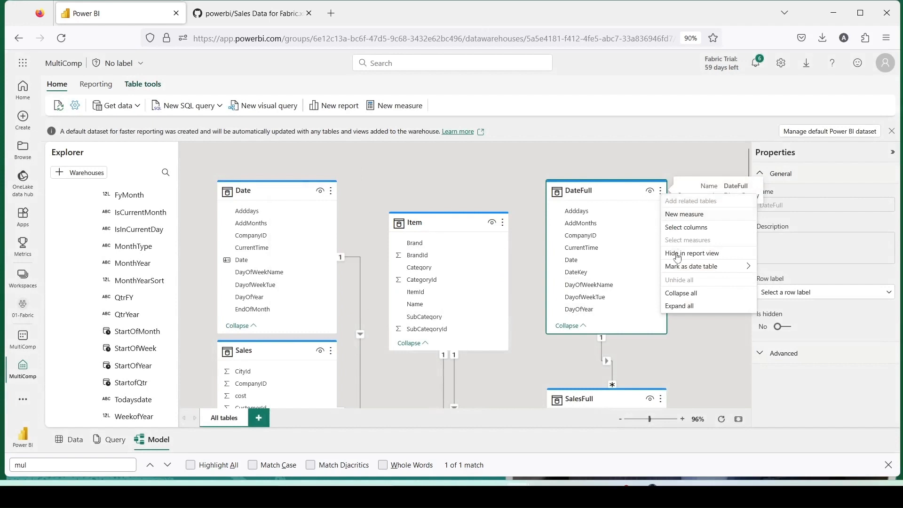
mouse_move(682, 271)
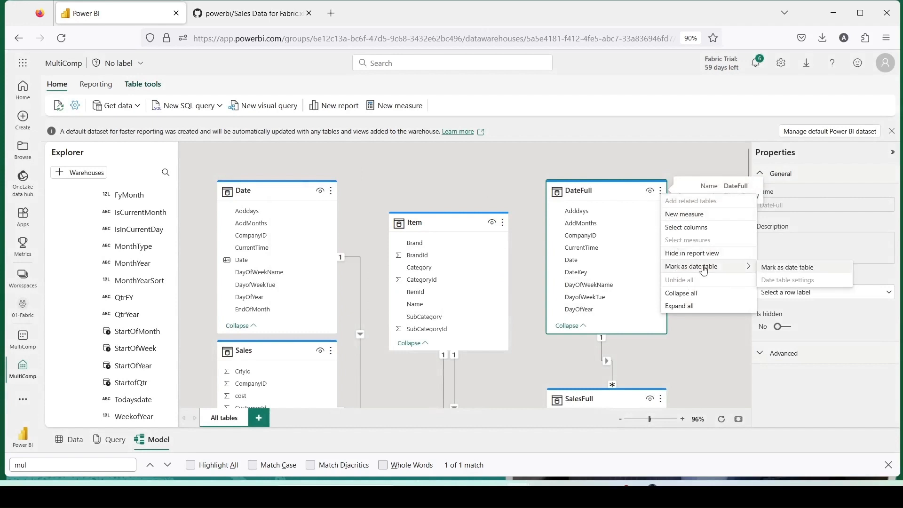
left_click(786, 272)
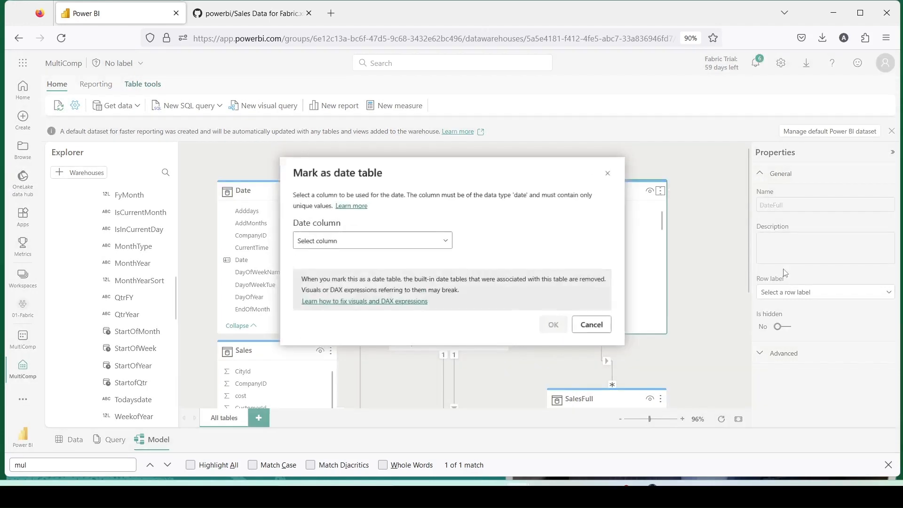
left_click(343, 240)
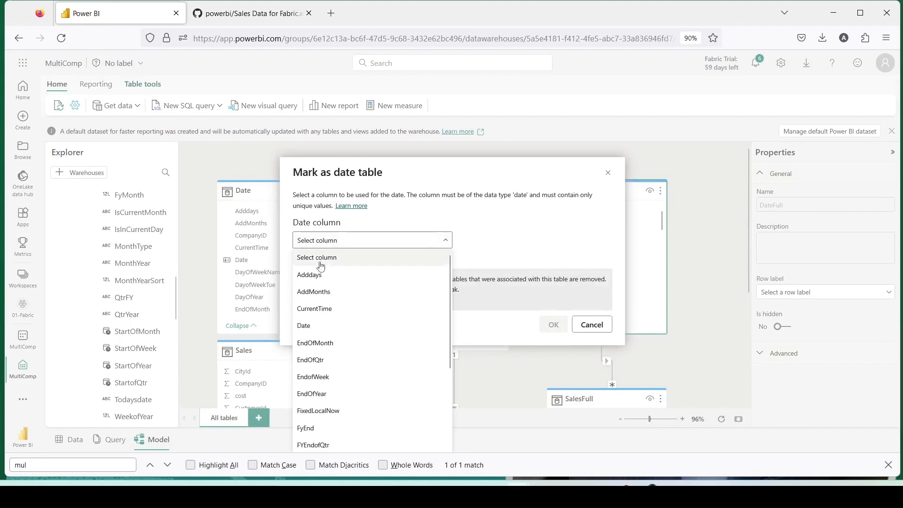
left_click(312, 325)
left_click(553, 324)
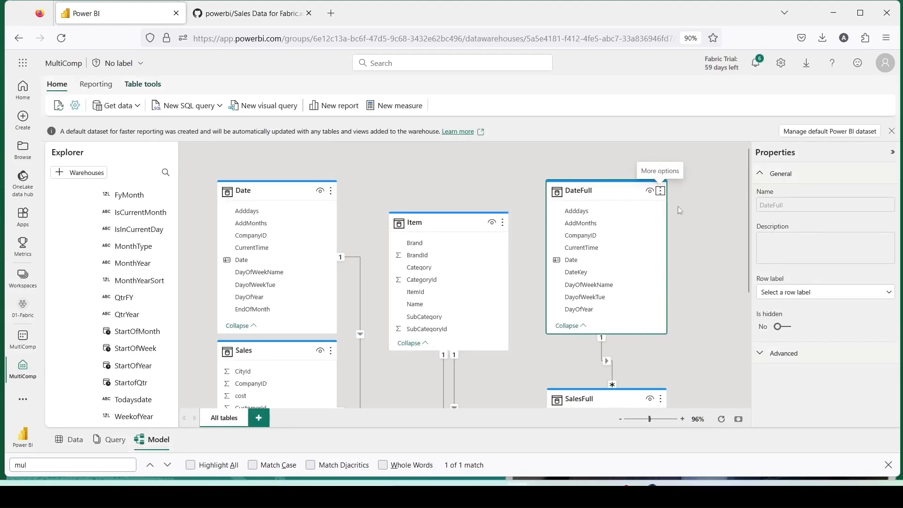
left_click(660, 193)
mouse_move(687, 265)
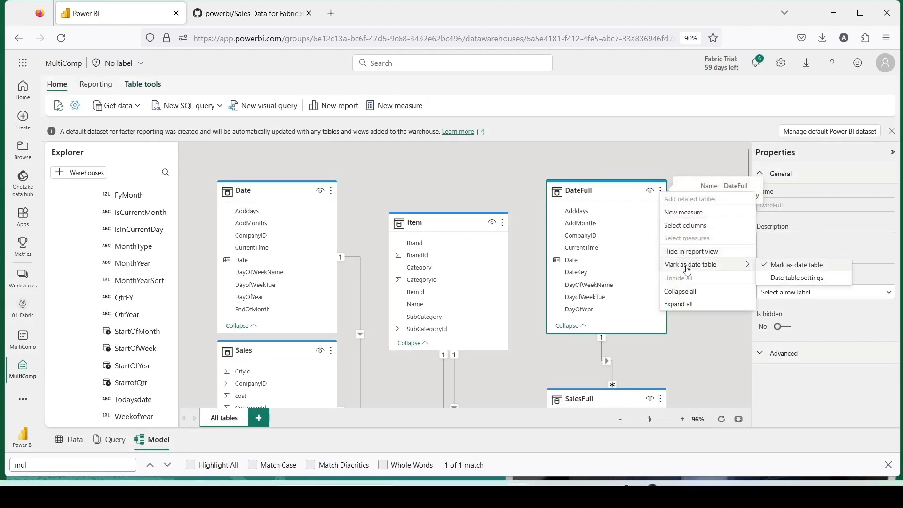
left_click(800, 271)
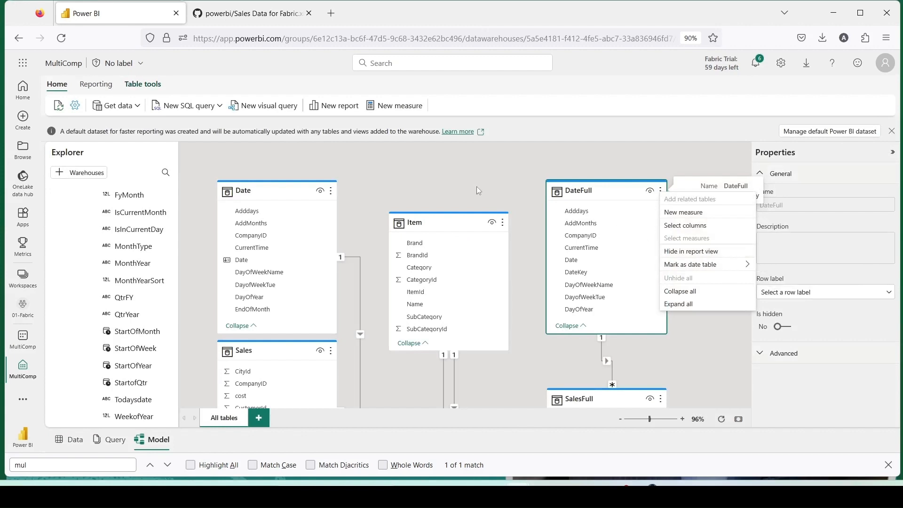
Add a Sales measure named Gross 2 that doubles the [Gross] measure.
key("Escape")
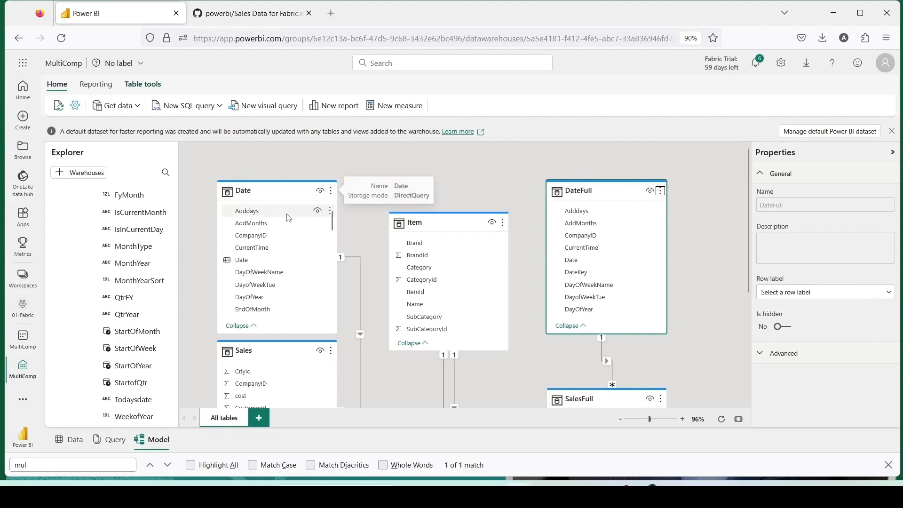
scroll(141, 226, "down", 6)
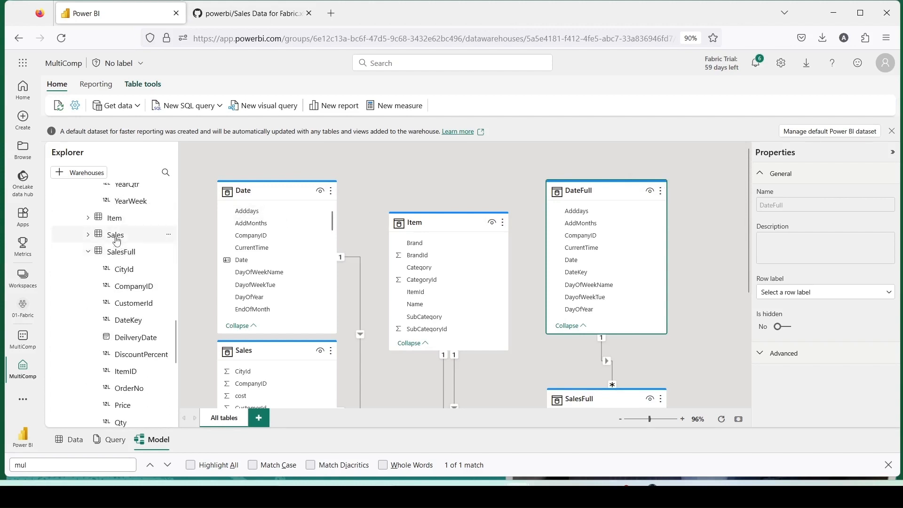
left_click(116, 238)
left_click(87, 234)
scroll(115, 285, "down", 3)
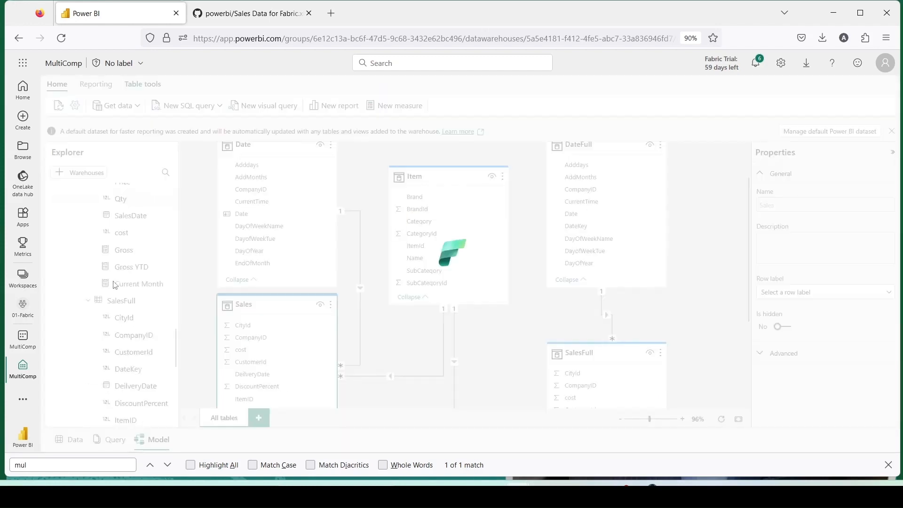
scroll(125, 283, "up", 3)
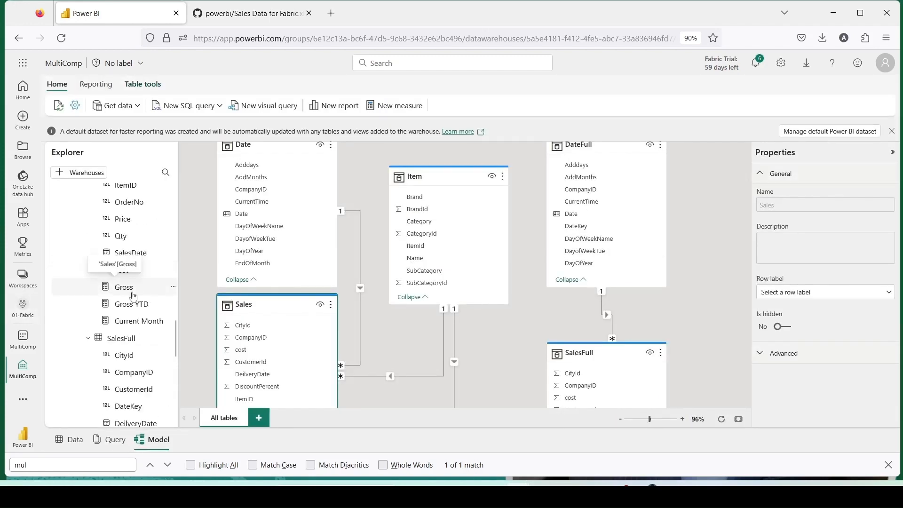
left_click(134, 288)
left_click(400, 105)
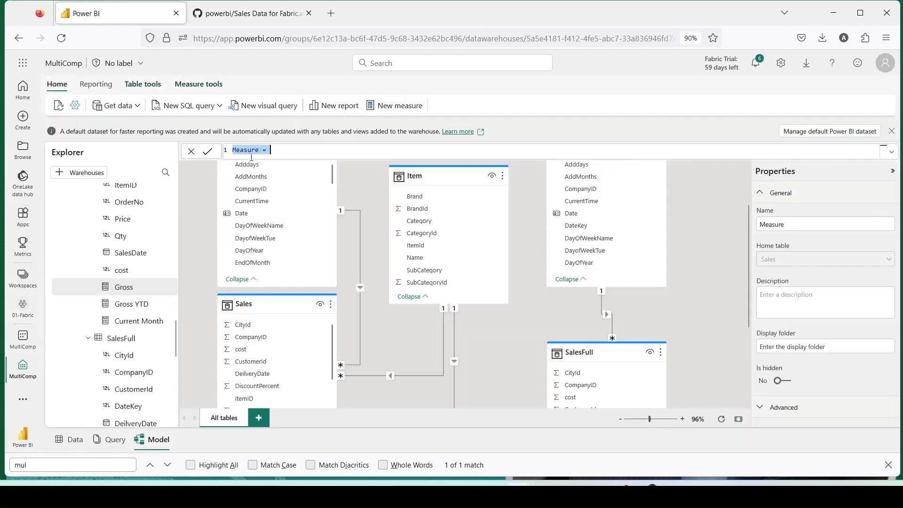
type("Gross 2 = [Gross]")
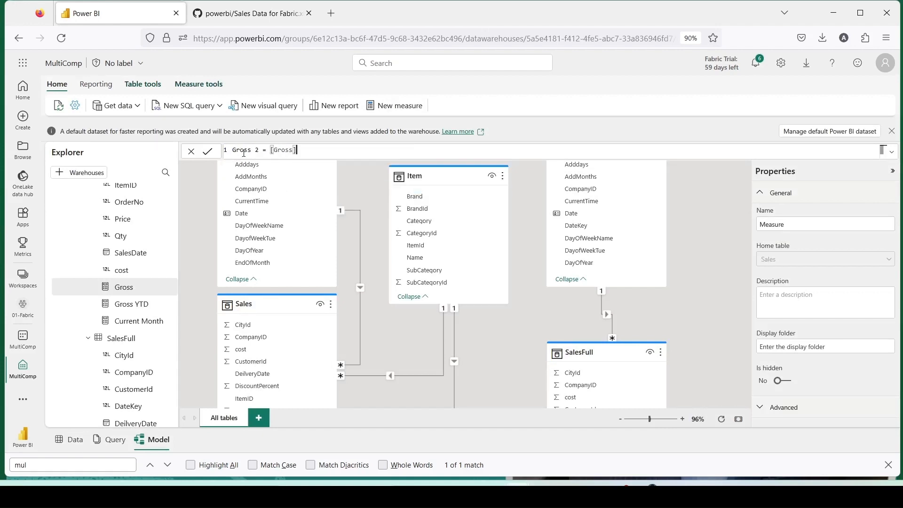
key("Return")
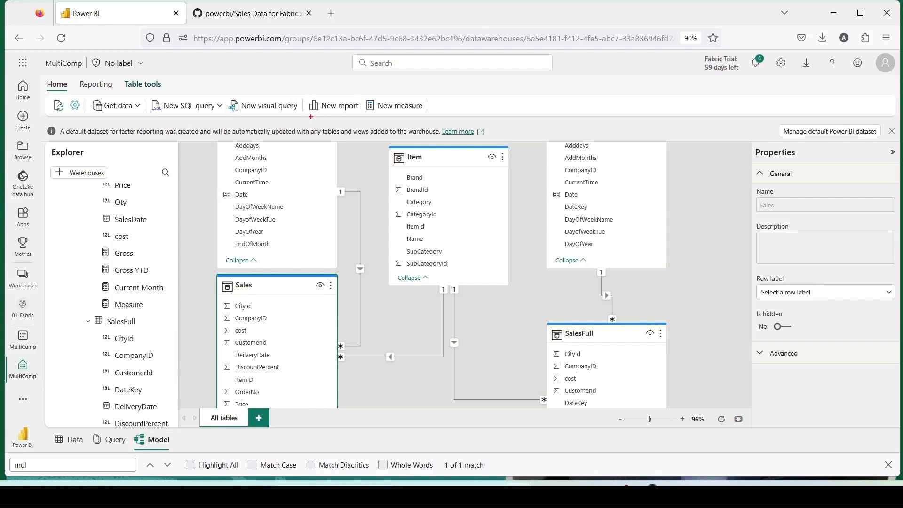
left_click(335, 106)
left_click(154, 442)
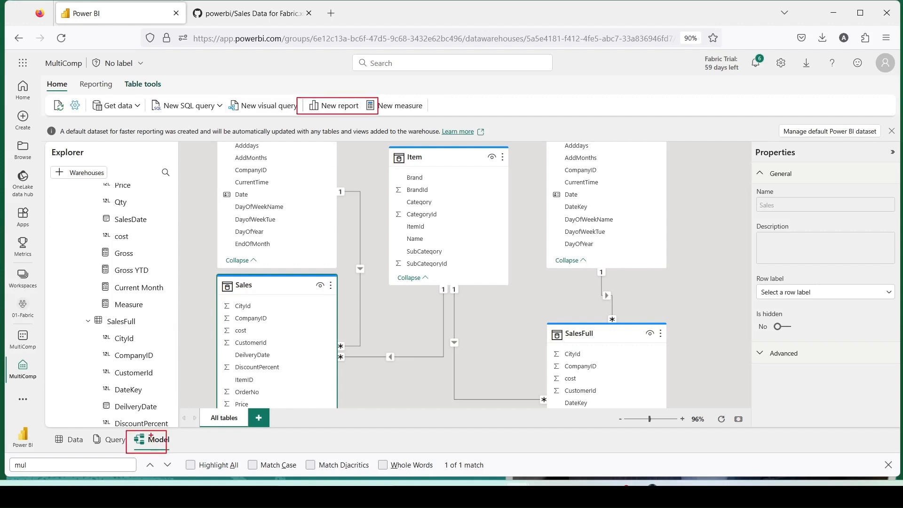
mouse_move(151, 436)
left_mouse_down()
mouse_move(344, 110)
mouse_move(328, 106)
left_mouse_up()
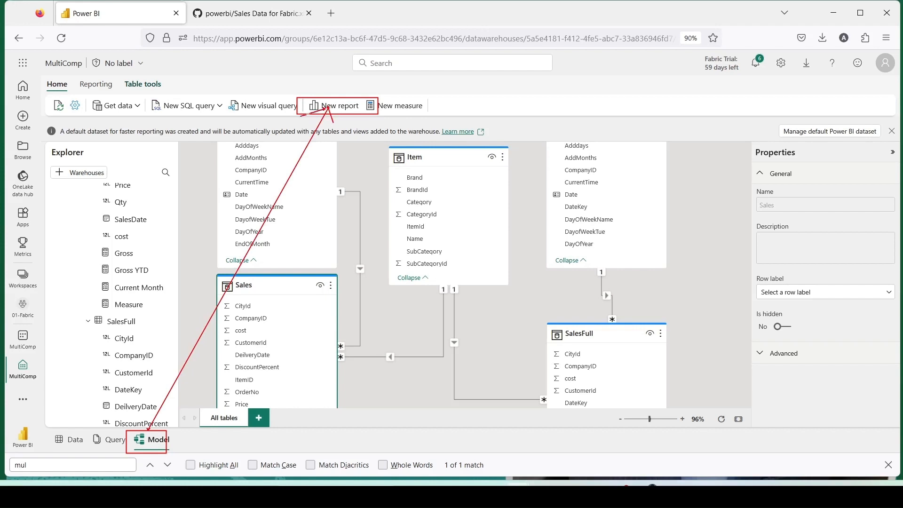
Create a new report from the warehouse model and place an enlarged table visual listing the Item table's Brand.
left_click(335, 105)
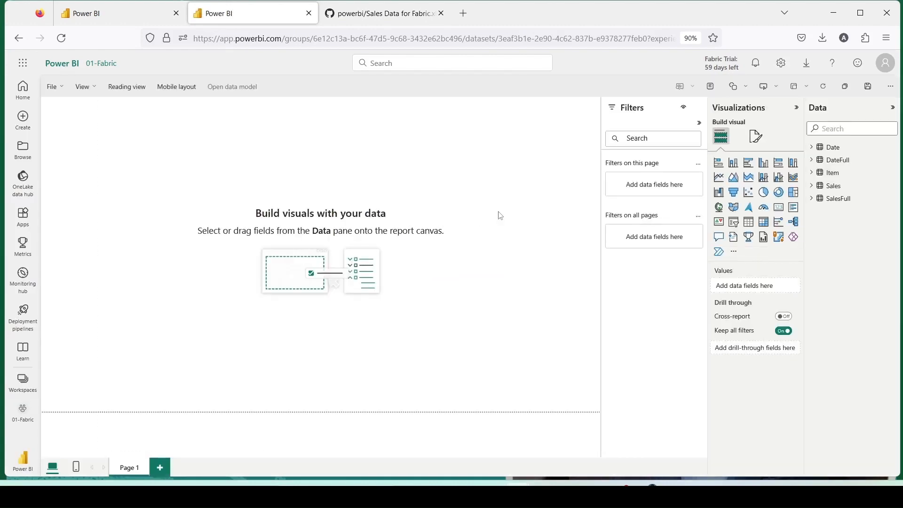
left_click(812, 173)
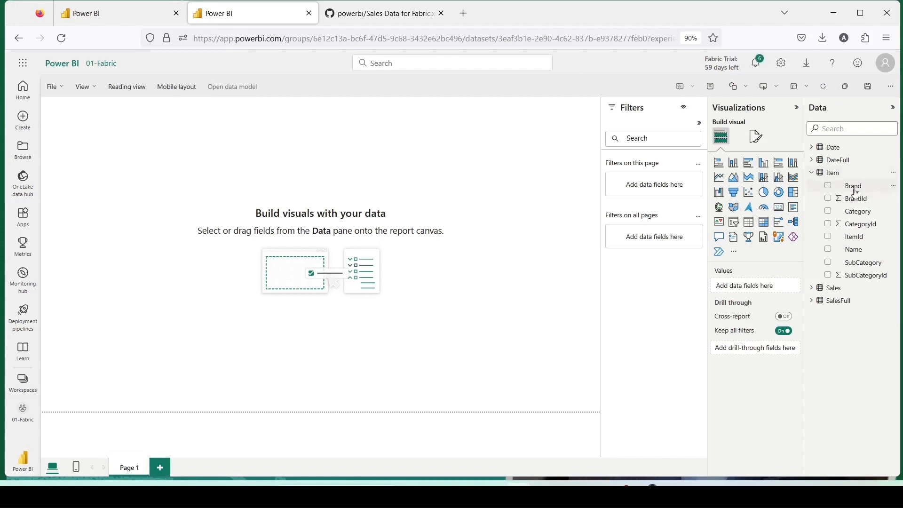
left_click_drag(855, 192, 145, 168)
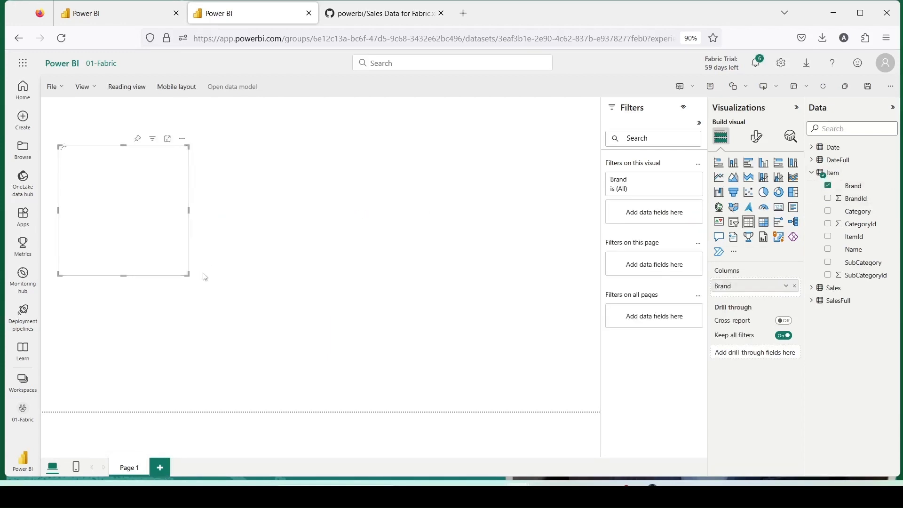
left_click_drag(190, 281, 282, 336)
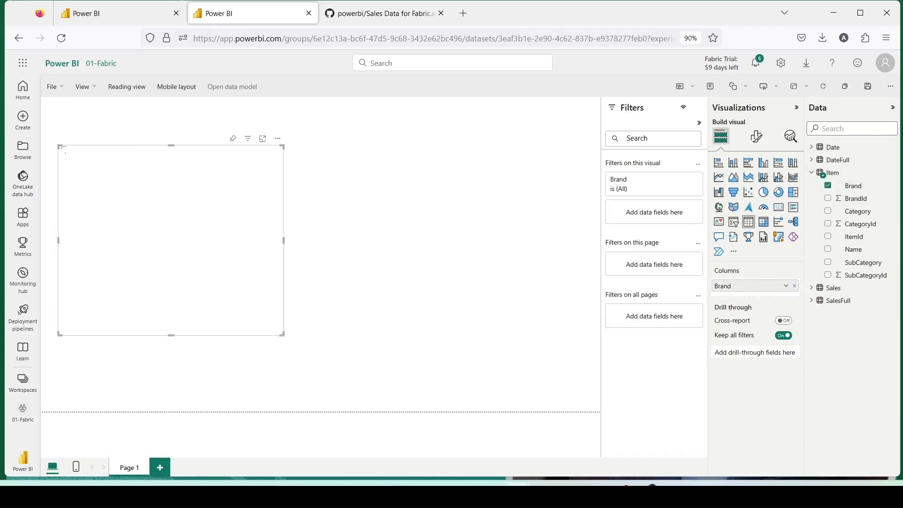
Add Gross Full from SalesFull and Gross 2 and Gross from Sales to the Brand table, and fit it into the page's upper-left corner.
left_click(812, 301)
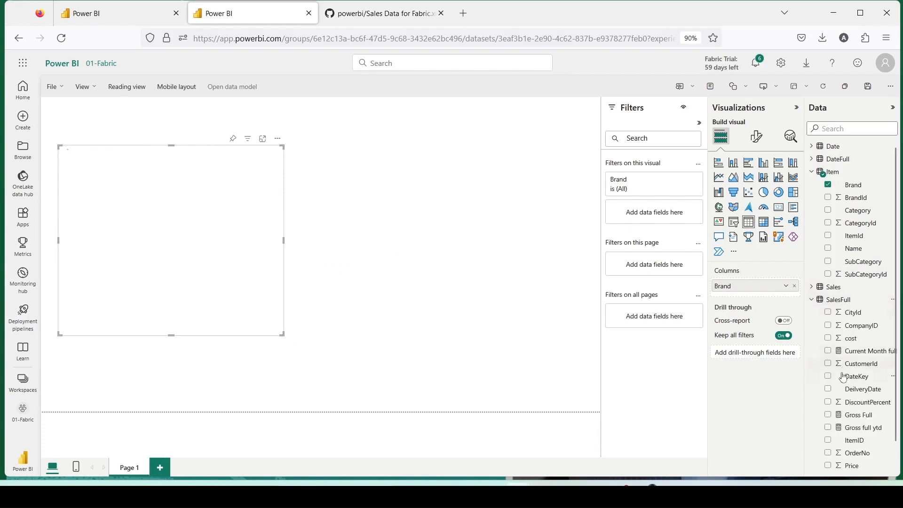
scroll(847, 376, "down", 1)
left_click_drag(857, 393, 200, 213)
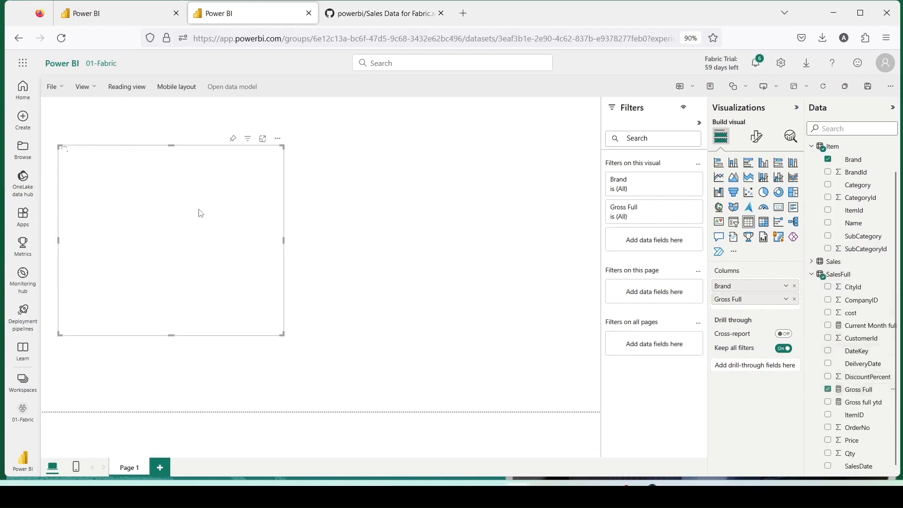
left_click(813, 262)
left_click_drag(863, 374, 210, 206)
left_click_drag(854, 364, 224, 254)
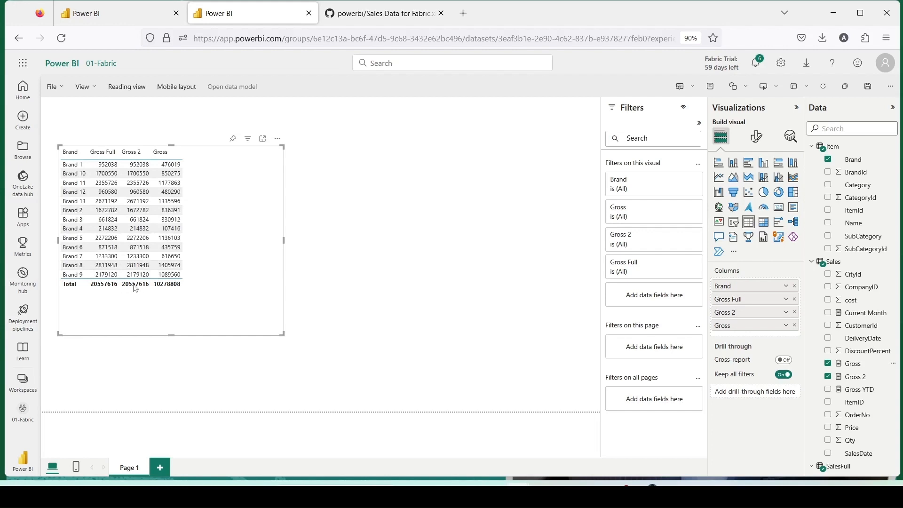
left_click_drag(283, 334, 182, 252)
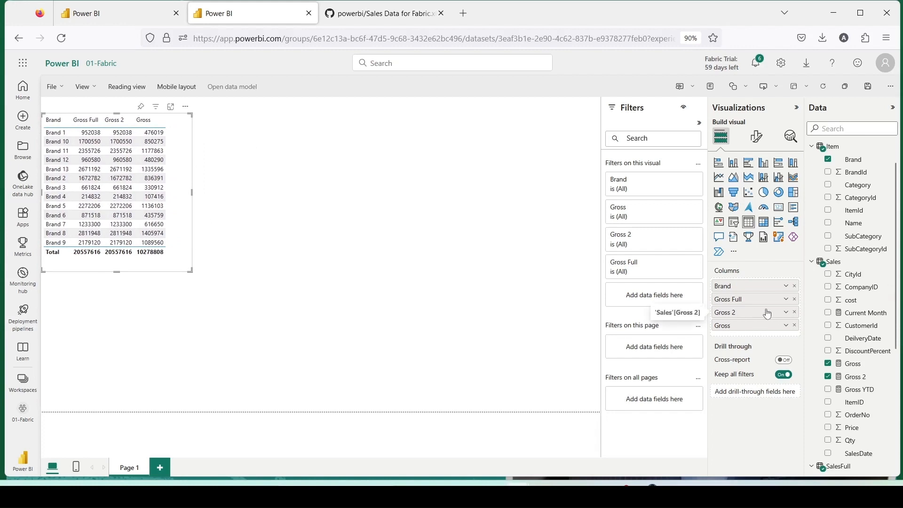
Create a second table visual beside the Brand table listing MonthYear from DateFull.
scroll(840, 335, "down", 5)
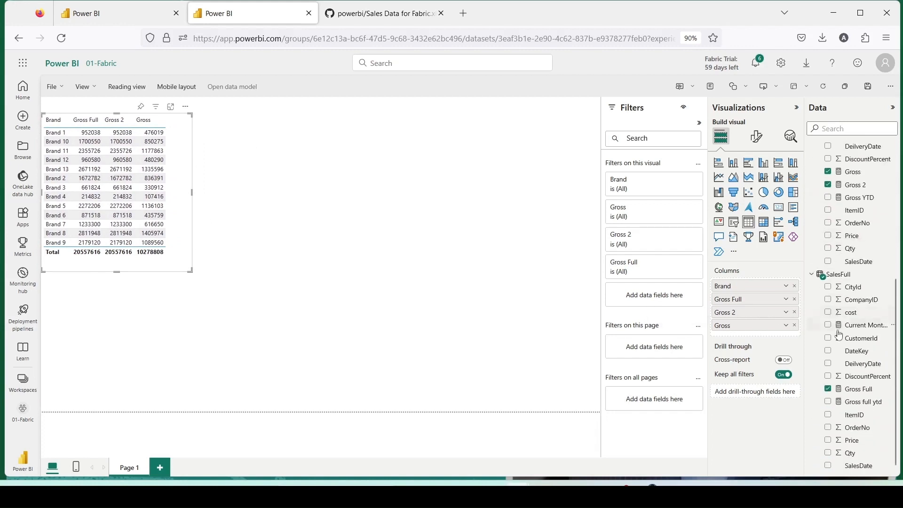
scroll(842, 329, "up", 5)
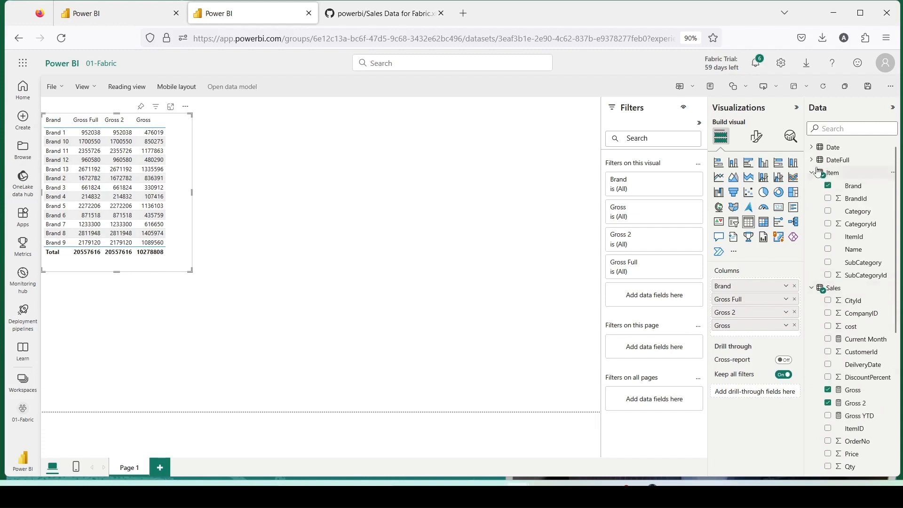
left_click(812, 161)
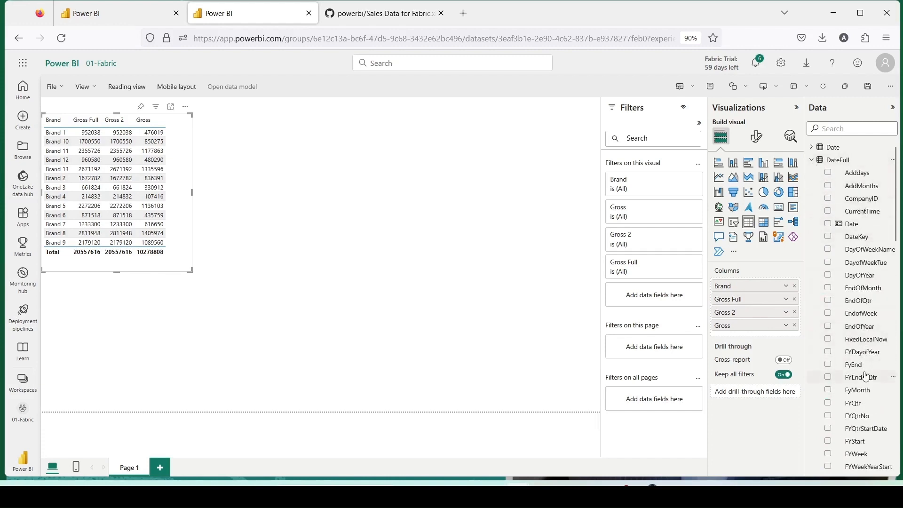
scroll(854, 332, "down", 4)
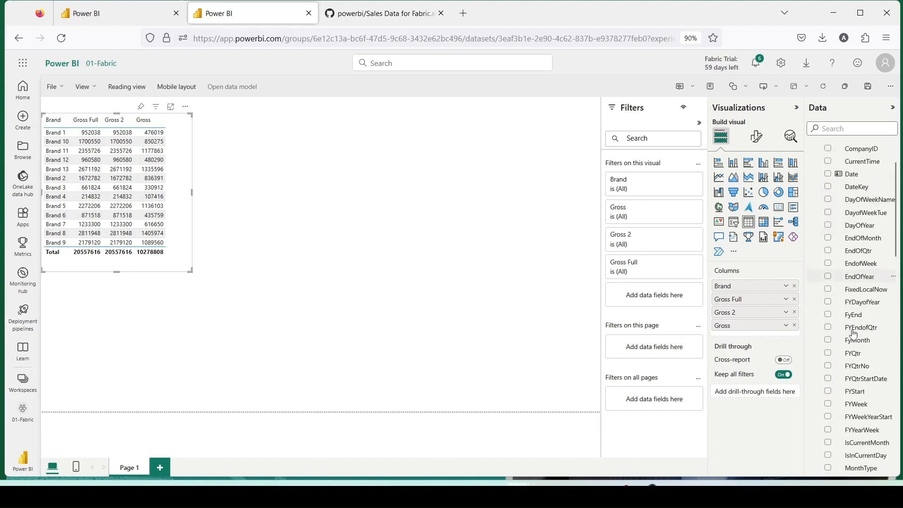
left_click_drag(855, 376, 256, 134)
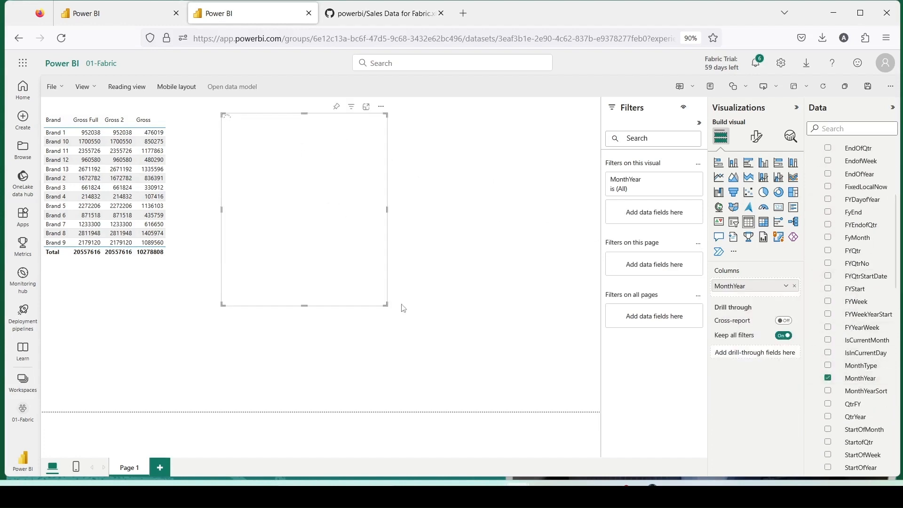
Add the SalesFull measures Gross Full and Gross full ytd to the DateFull MonthYear table.
scroll(842, 235, "down", 5)
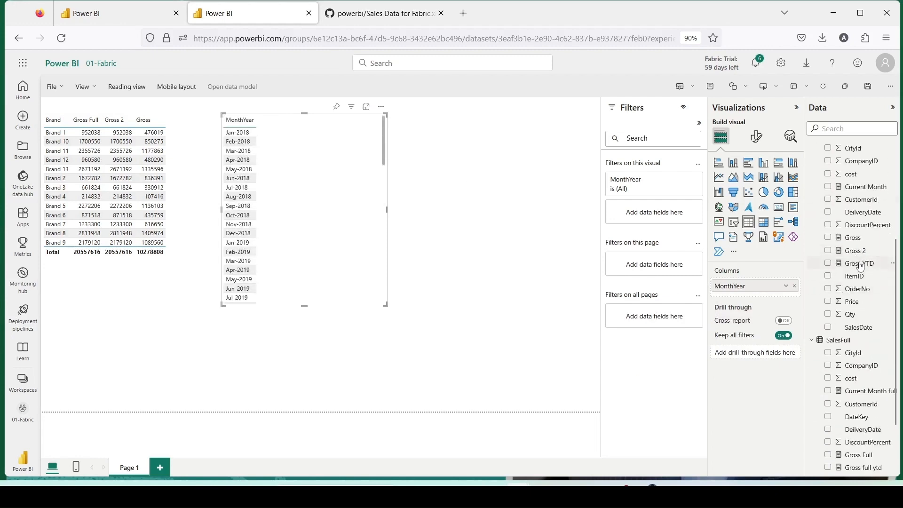
scroll(861, 267, "down", 2)
left_click(857, 389)
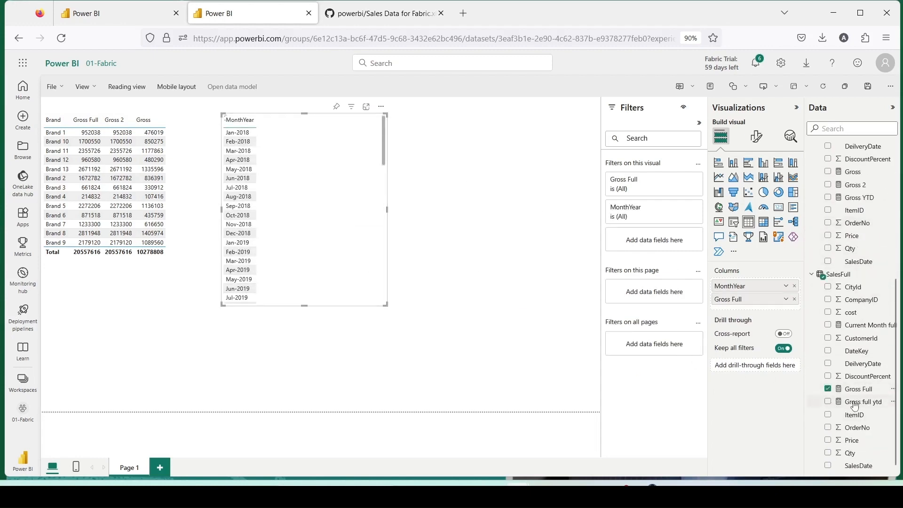
left_click_drag(855, 406, 332, 176)
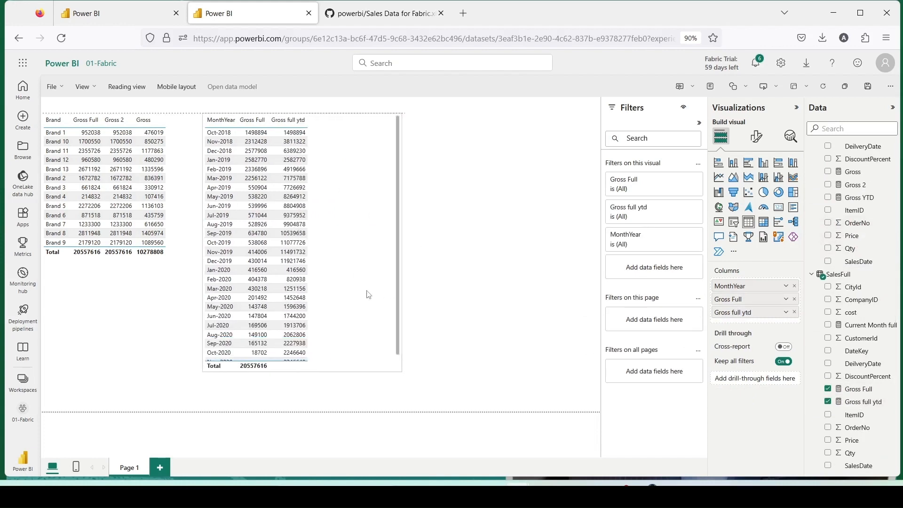
Create a third table visual in the page's empty area listing MonthYear from the Date table.
scroll(864, 222, "up", 6)
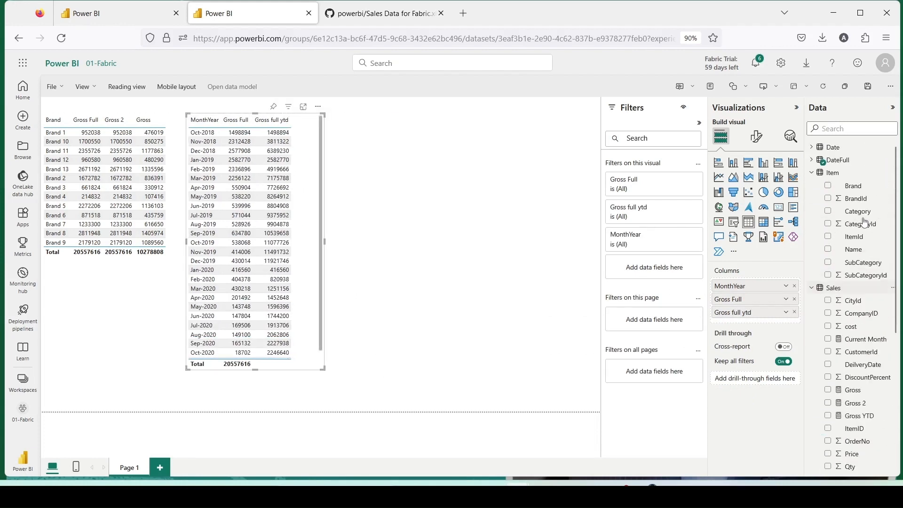
left_click(813, 148)
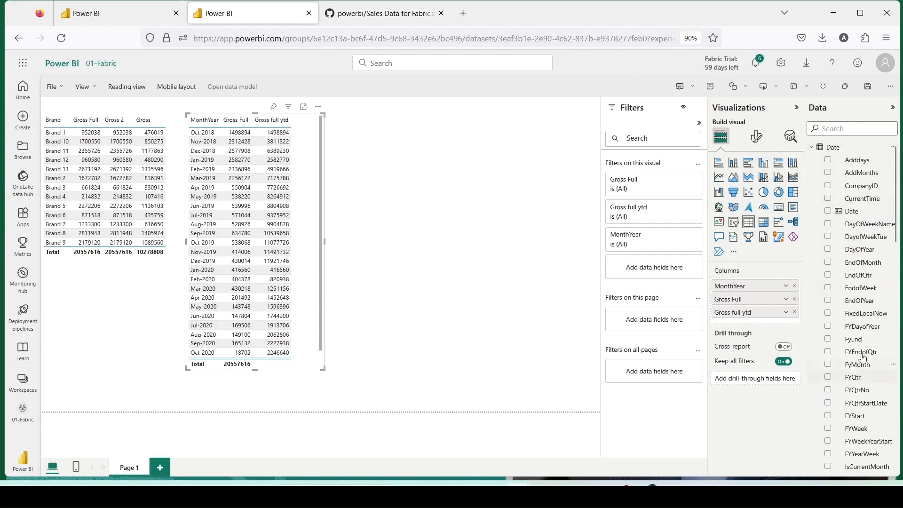
scroll(863, 358, "down", 3)
left_click_drag(862, 352, 437, 132)
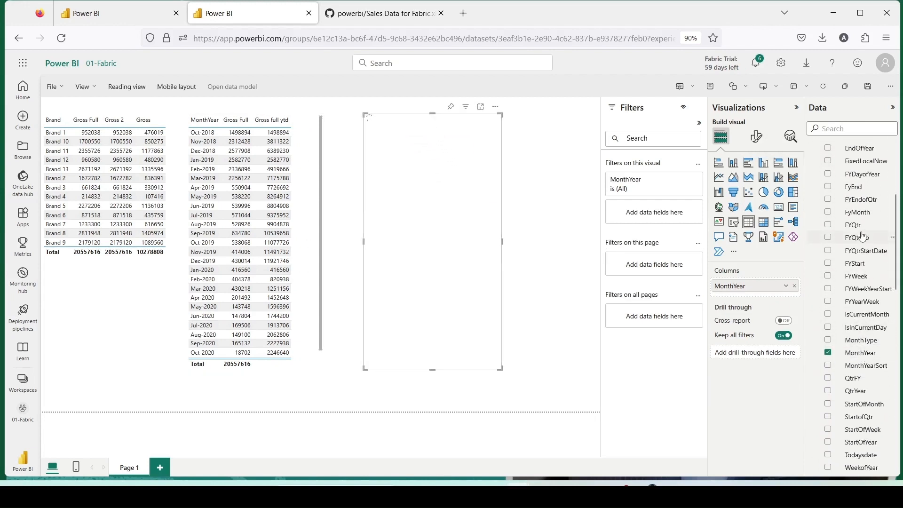
Add the Sales measures Gross, Gross 2 and Gross YTD to the third table and resize it so all columns fit.
scroll(856, 237, "down", 8)
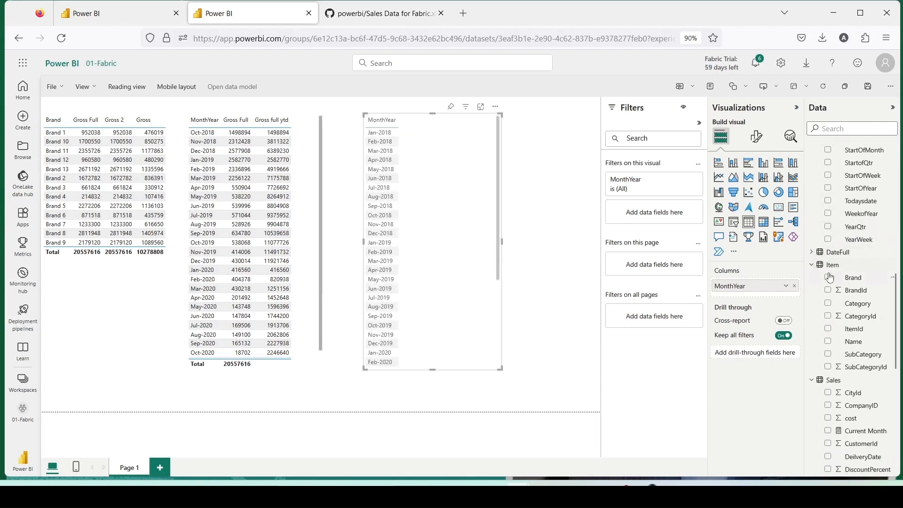
scroll(824, 274, "down", 3)
left_click_drag(852, 228, 428, 151)
left_click_drag(852, 244, 430, 177)
left_click_drag(860, 253, 466, 171)
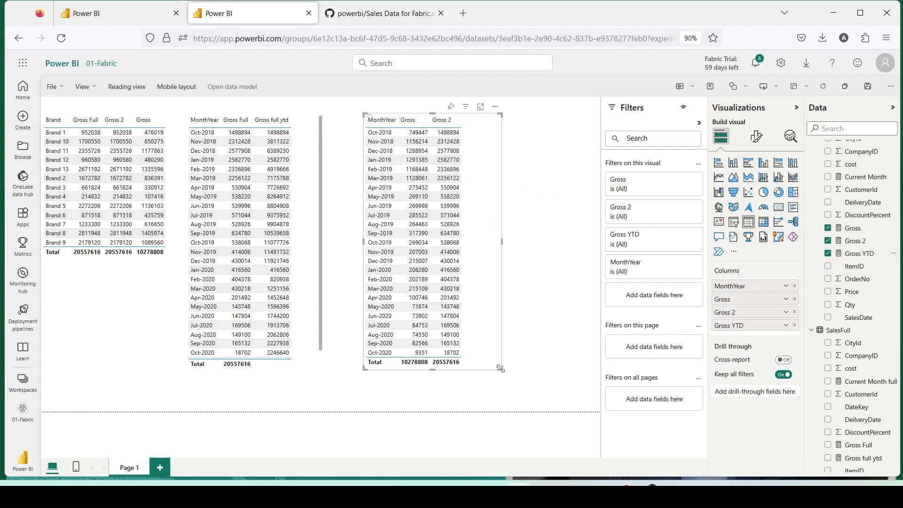
left_click_drag(502, 368, 583, 386)
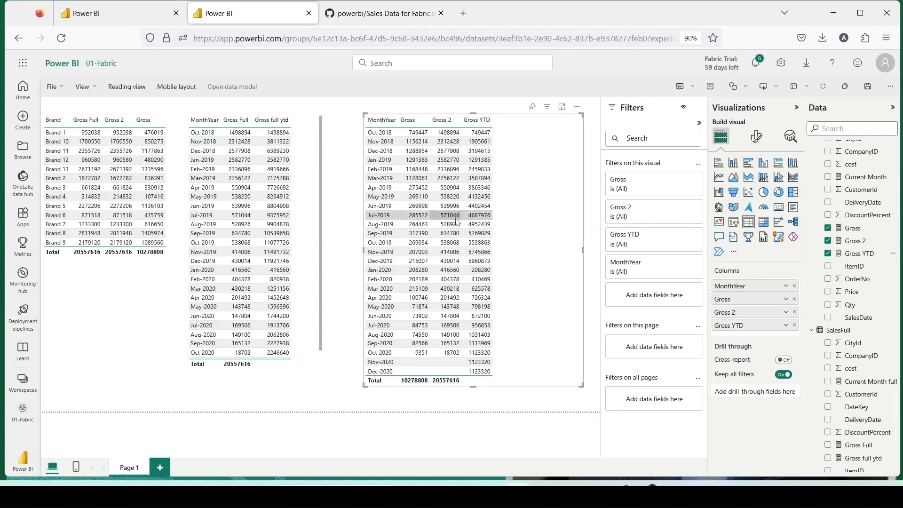
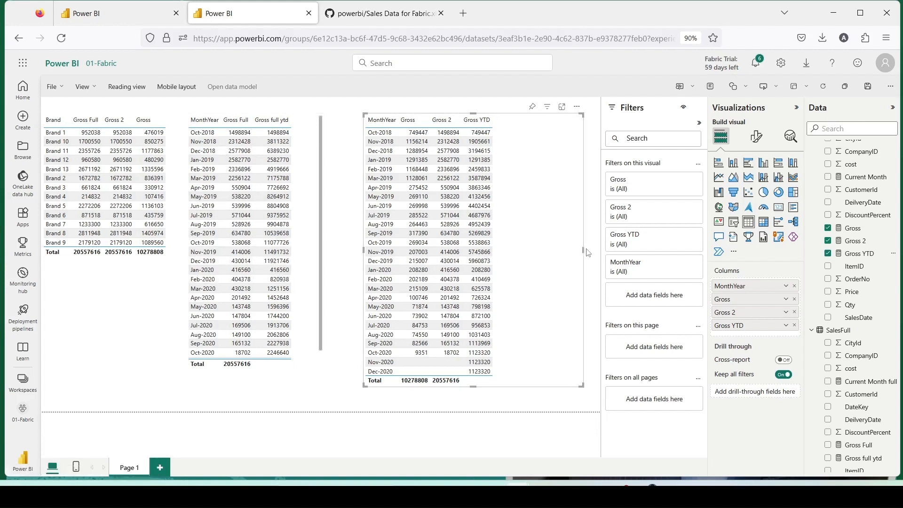
left_click_drag(583, 253, 561, 254)
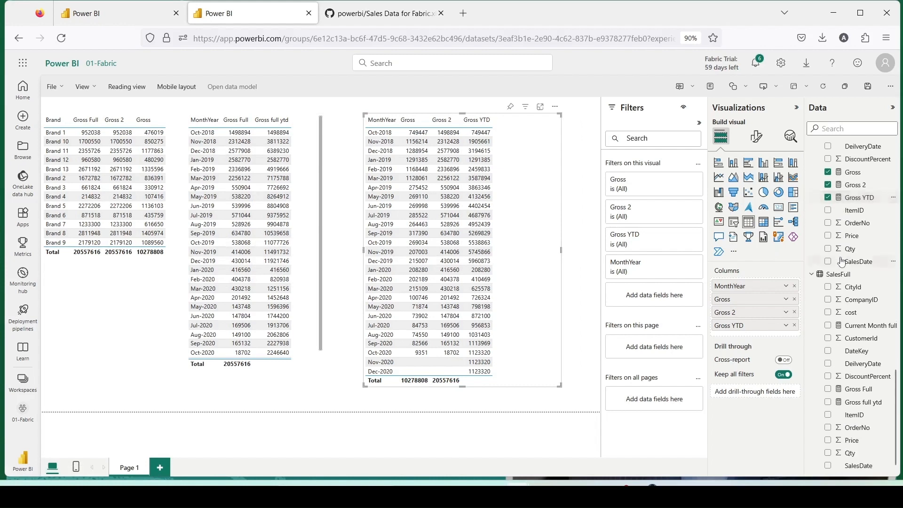
Add SalesFull's CompanyID as the first column of the table with Gross full ytd, without summarization.
left_click_drag(858, 300, 238, 173)
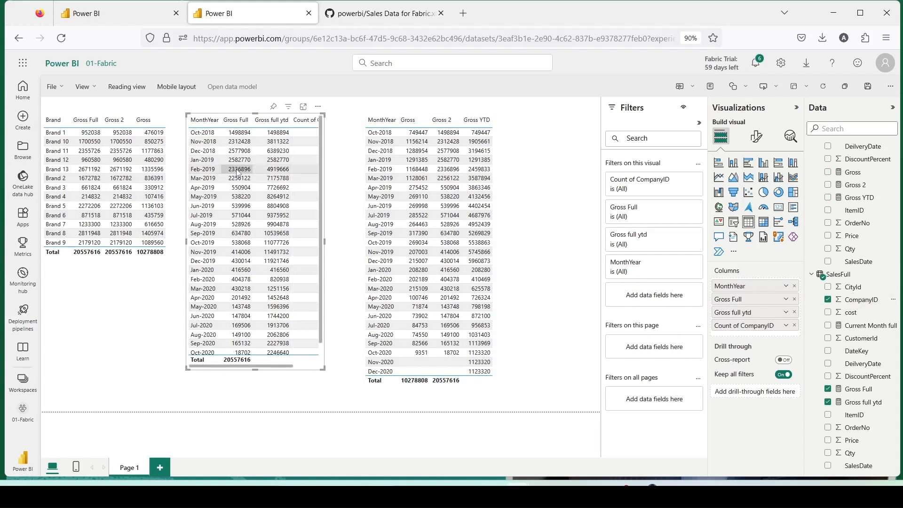
left_click_drag(744, 326, 744, 286)
left_click(786, 286)
left_click(821, 159)
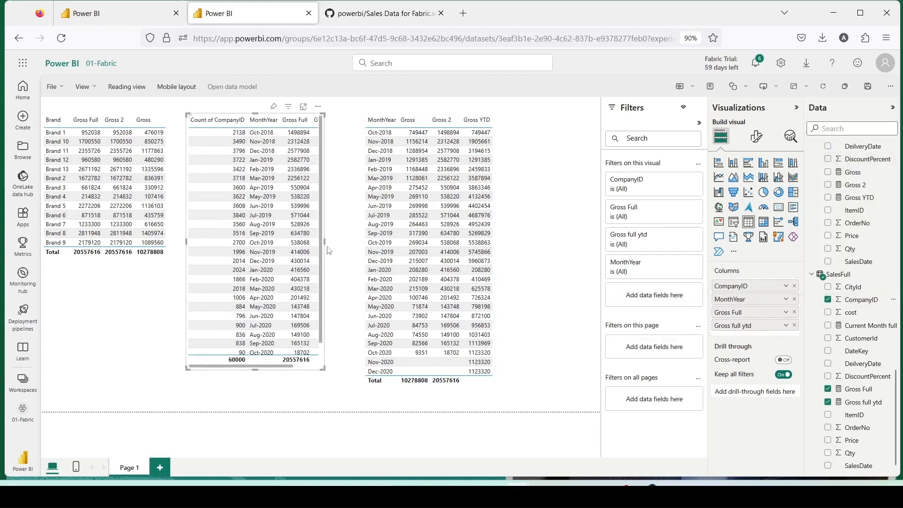
Move the Gross YTD table aside and widen the CompanyID table so all its columns fit.
left_click_drag(324, 243, 354, 243)
left_click_drag(519, 211, 558, 211)
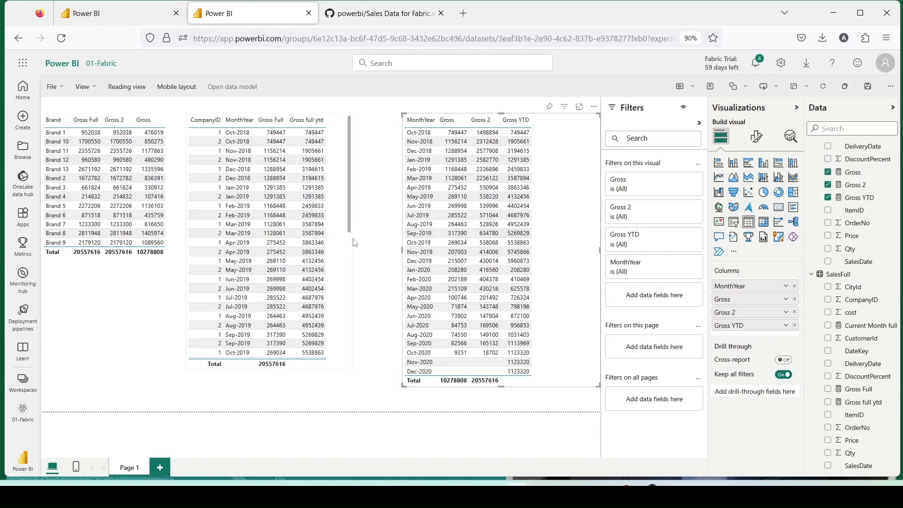
left_click(351, 240)
left_click_drag(353, 242, 369, 242)
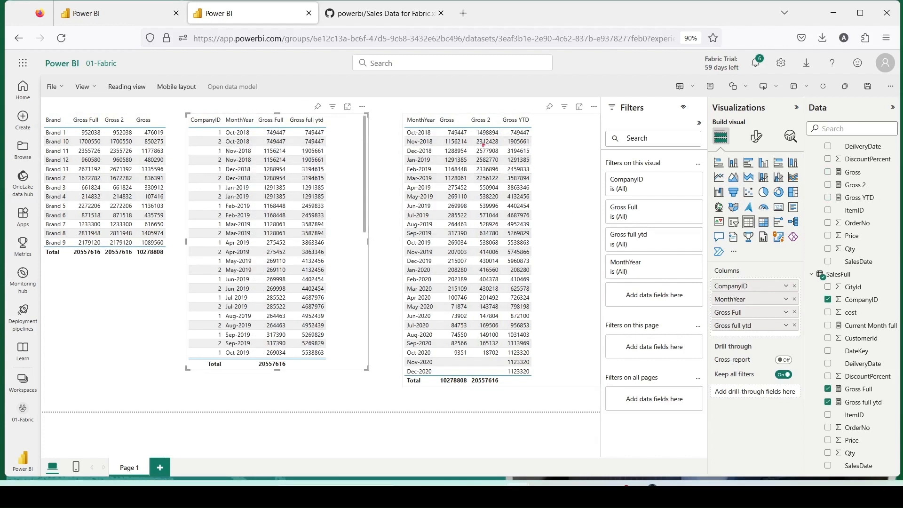
left_click_drag(393, 147, 532, 157)
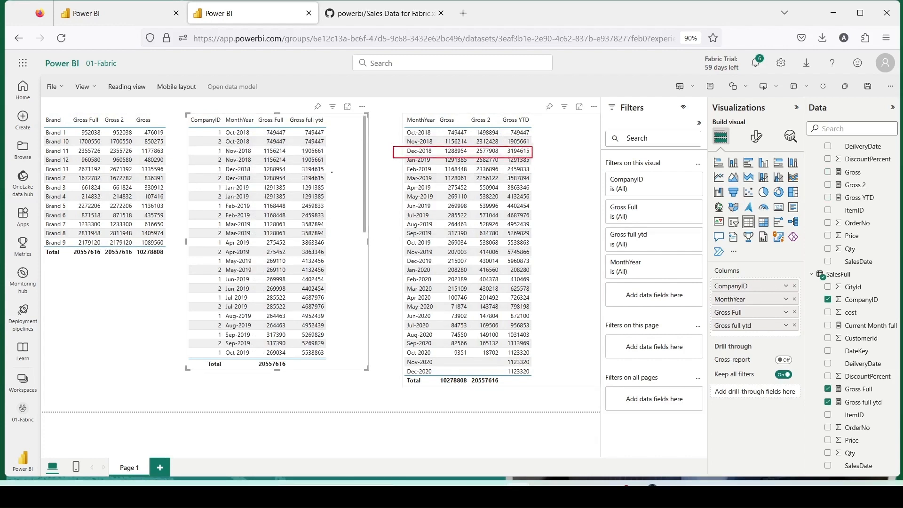
left_click_drag(194, 164, 329, 182)
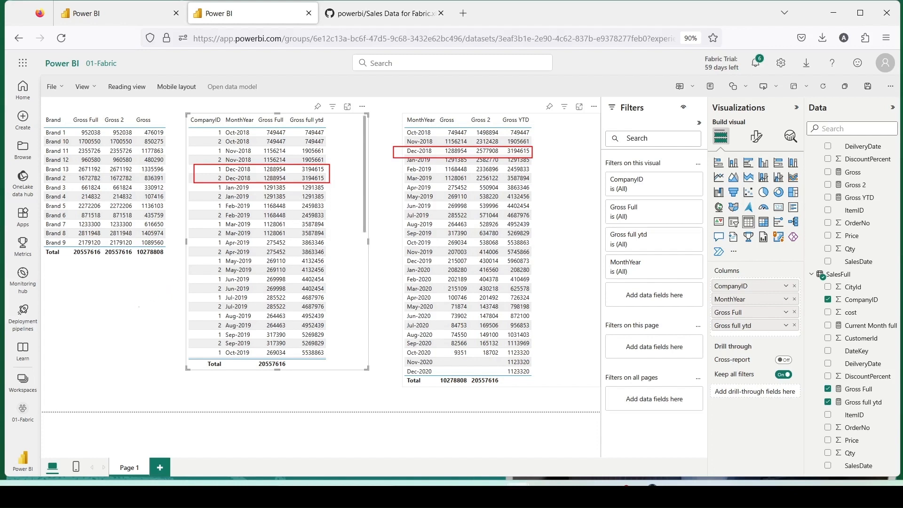
key("Escape")
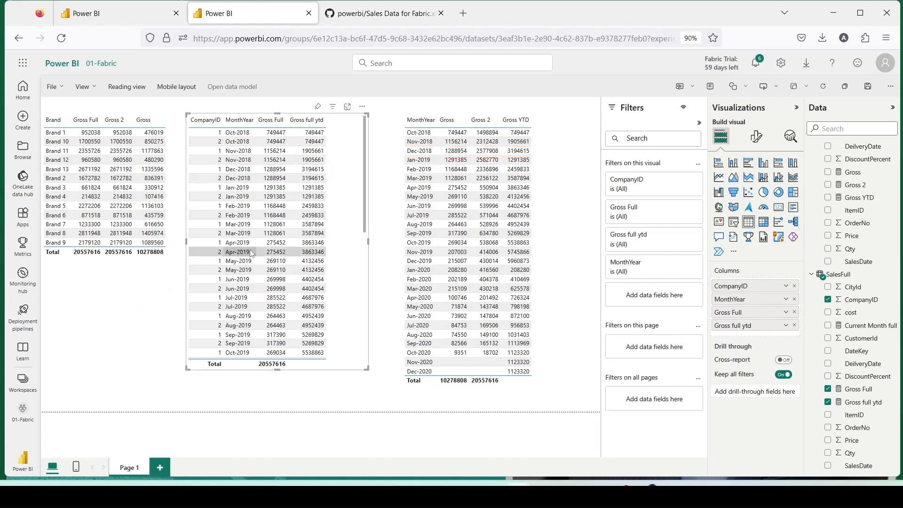
Cross-filter the brand table by May-2019 and by both companies' May-2019 rows, and clear the selections after comparing.
left_click(429, 198)
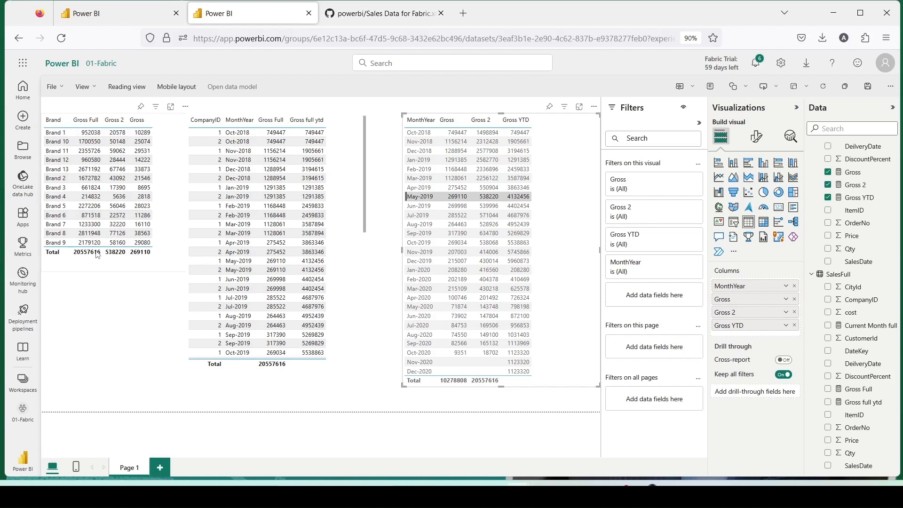
left_click(213, 261)
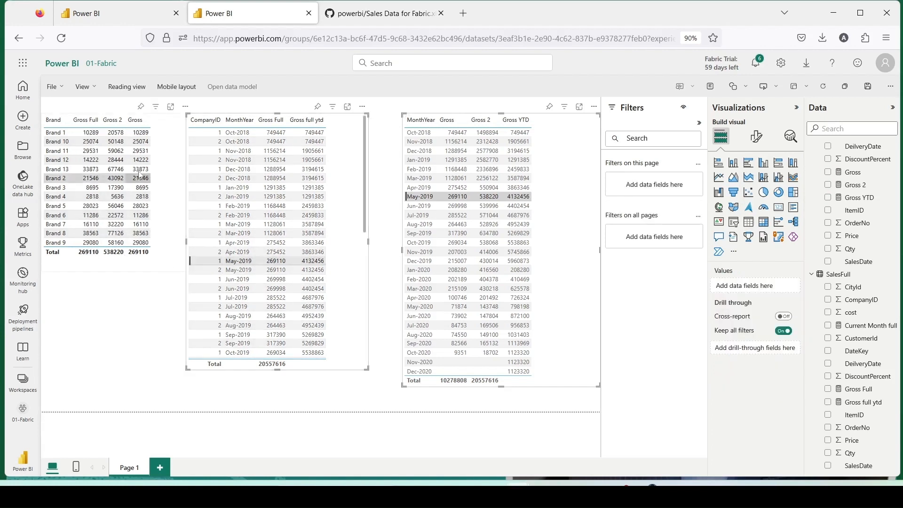
left_click(205, 269, "ctrl")
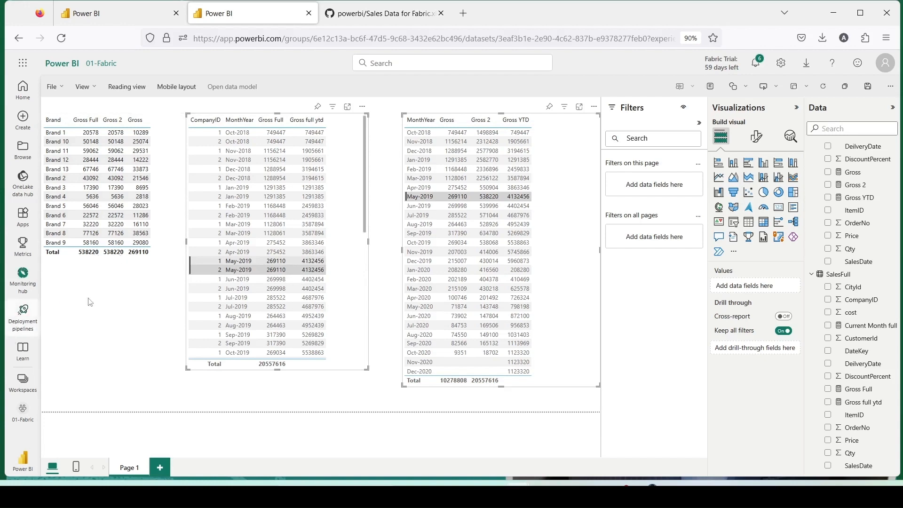
left_click(120, 314)
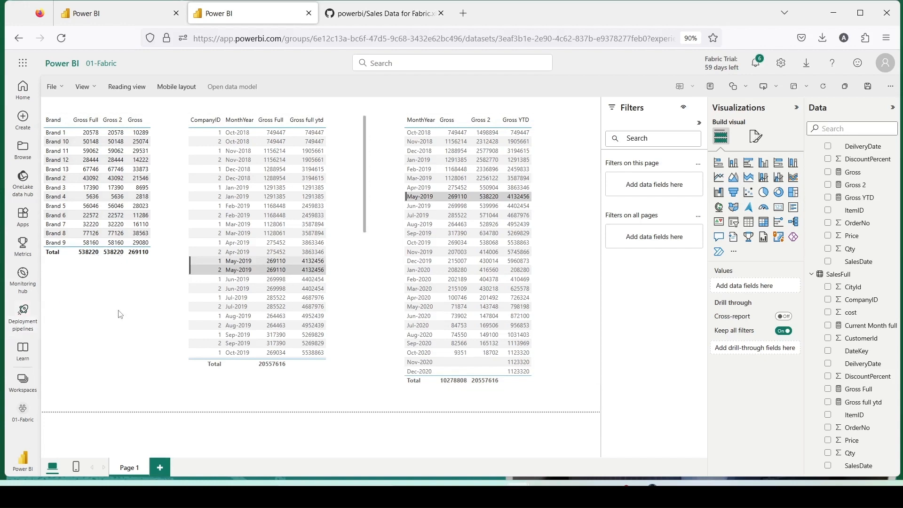
left_click(541, 222)
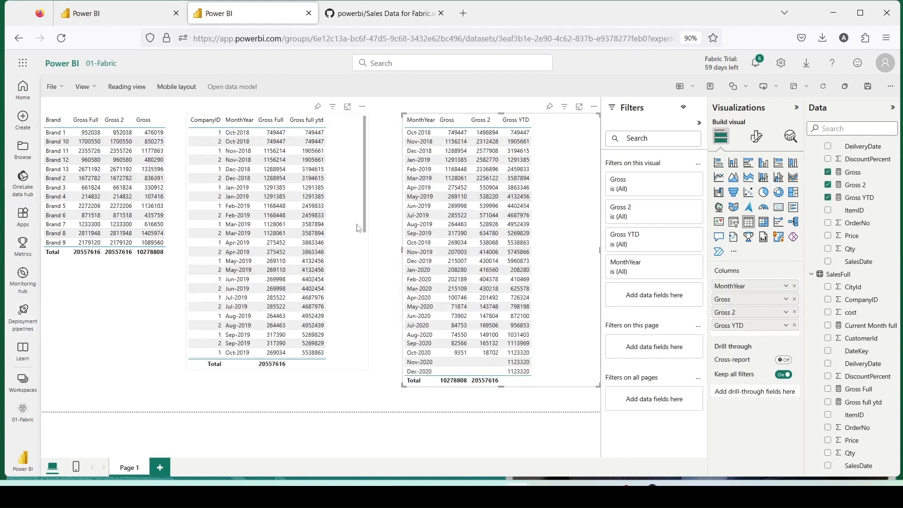
Widen the CompanyID table further towards the Gross YTD table.
left_click(370, 241)
left_click_drag(370, 242, 390, 242)
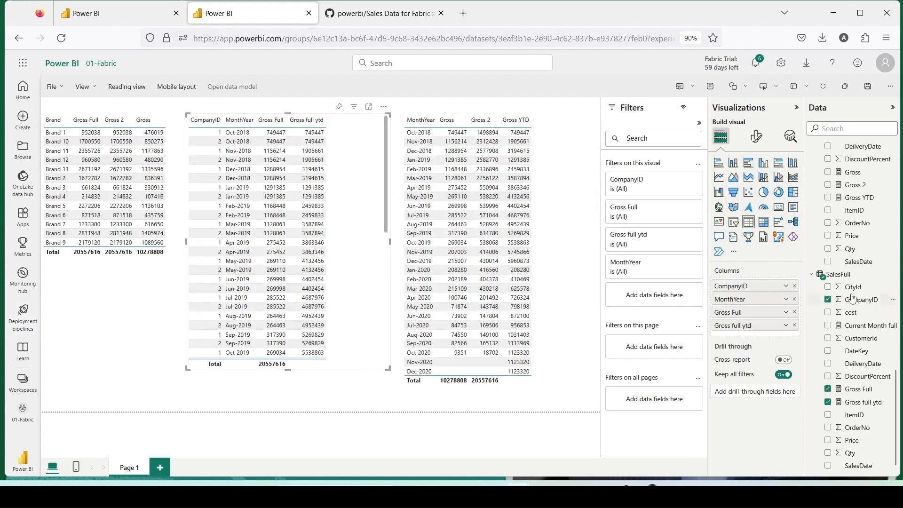
Add a second report page and create a table on it listing Date from the Date table.
left_click(165, 468)
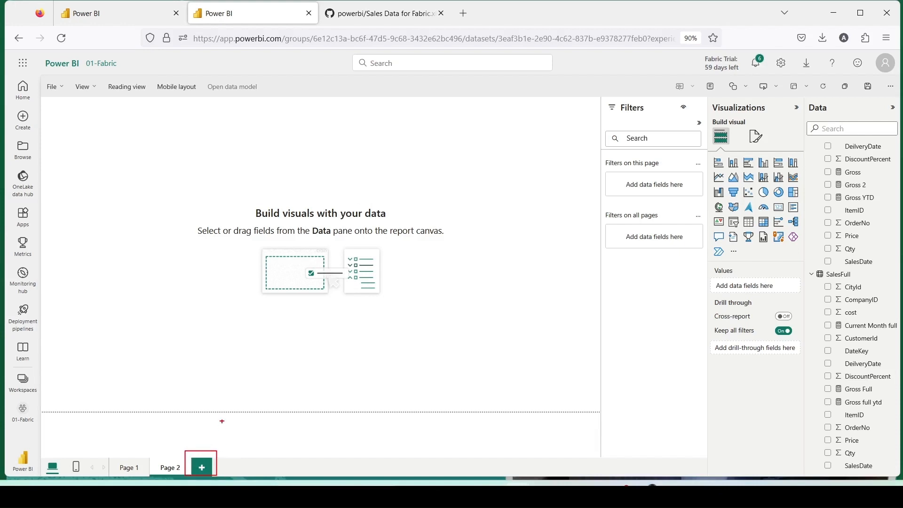
scroll(858, 254, "up", 2)
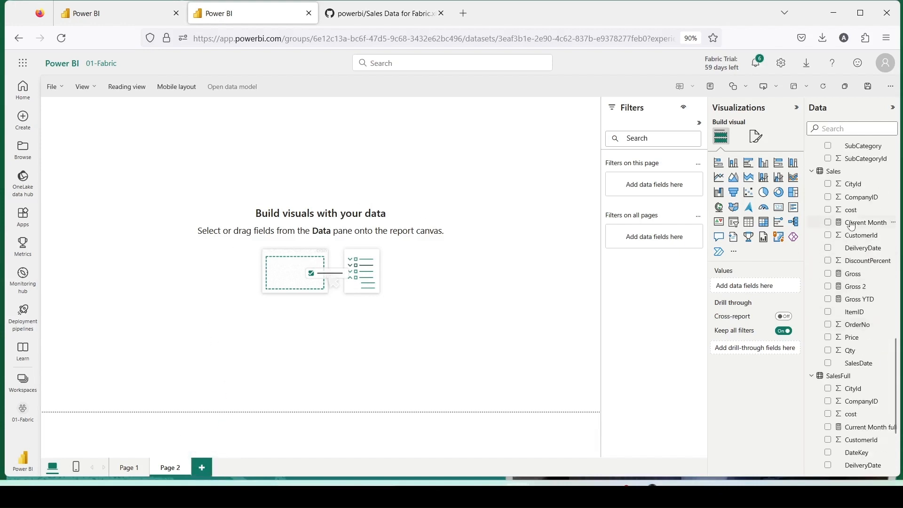
scroll(867, 239, "down", 1)
scroll(867, 235, "up", 15)
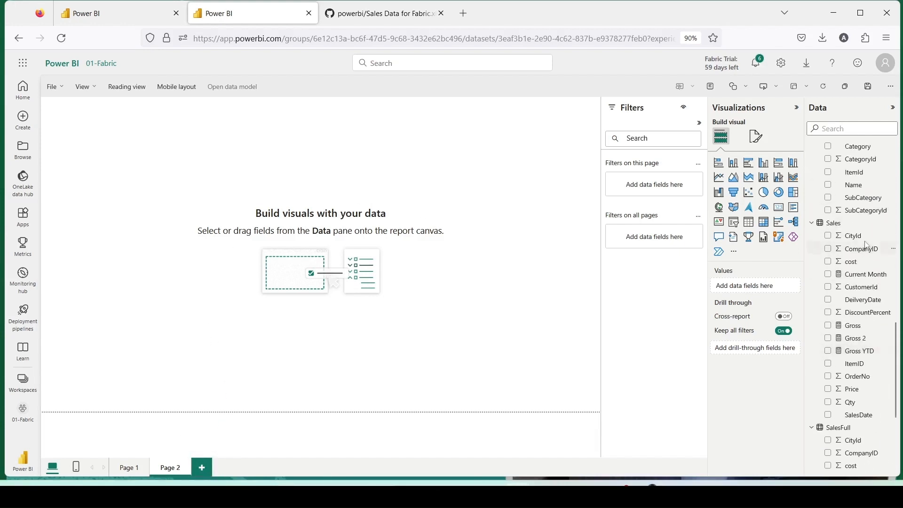
left_click_drag(861, 206, 113, 157)
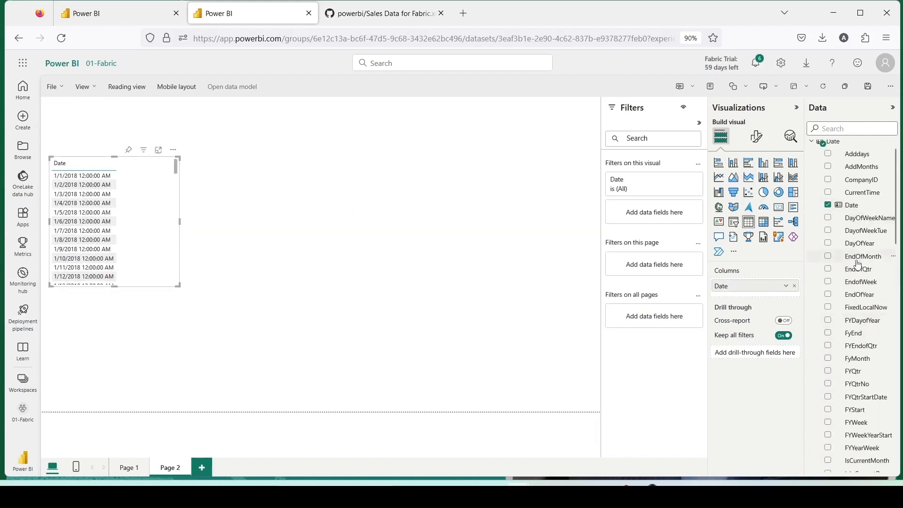
Add the Sales measure Current Month to the Date table visual and enlarge the visual.
scroll(863, 282, "down", 10)
scroll(864, 304, "down", 2)
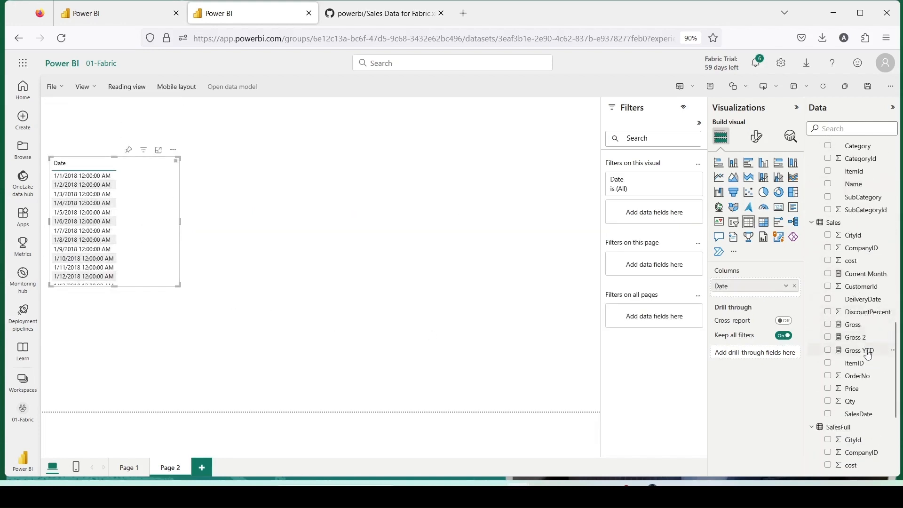
left_click_drag(860, 276, 146, 198)
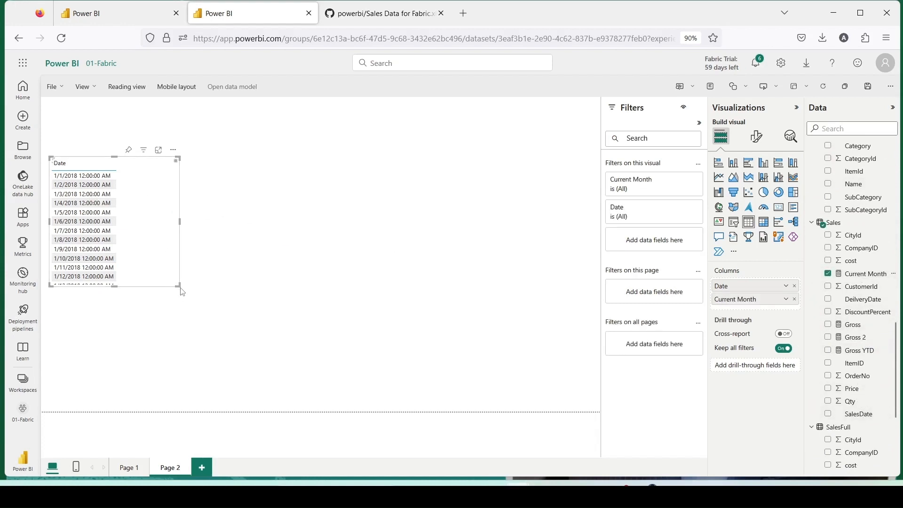
Create a second table beside the Current Month table listing Date from the DateFull table.
scroll(847, 207, "up", 8)
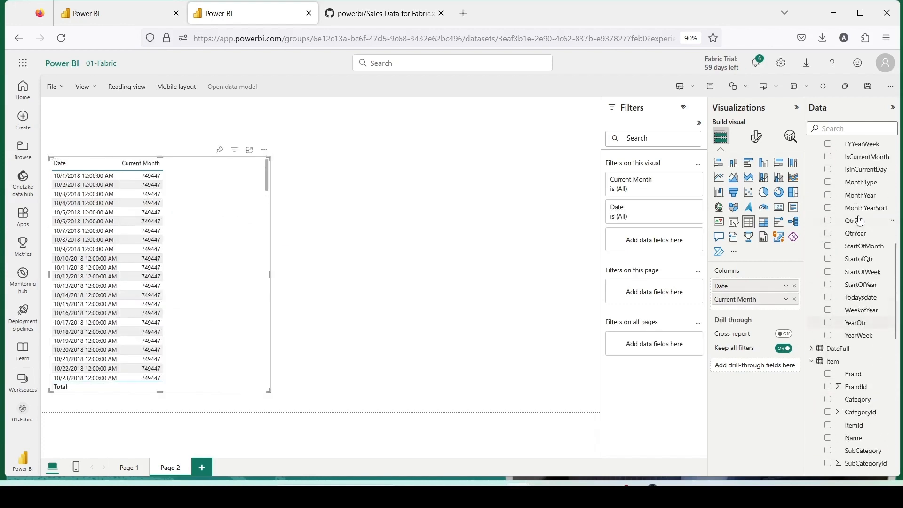
scroll(845, 202, "up", 5)
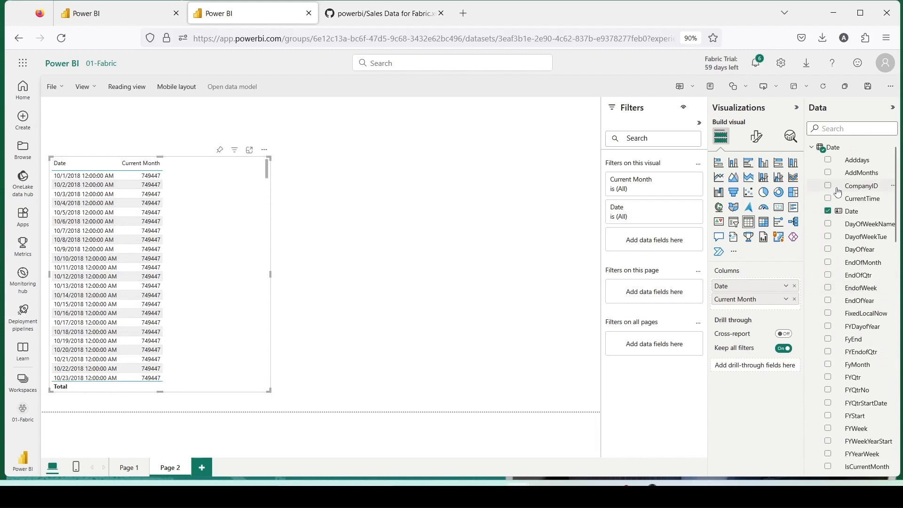
left_click(811, 147)
left_click(811, 160)
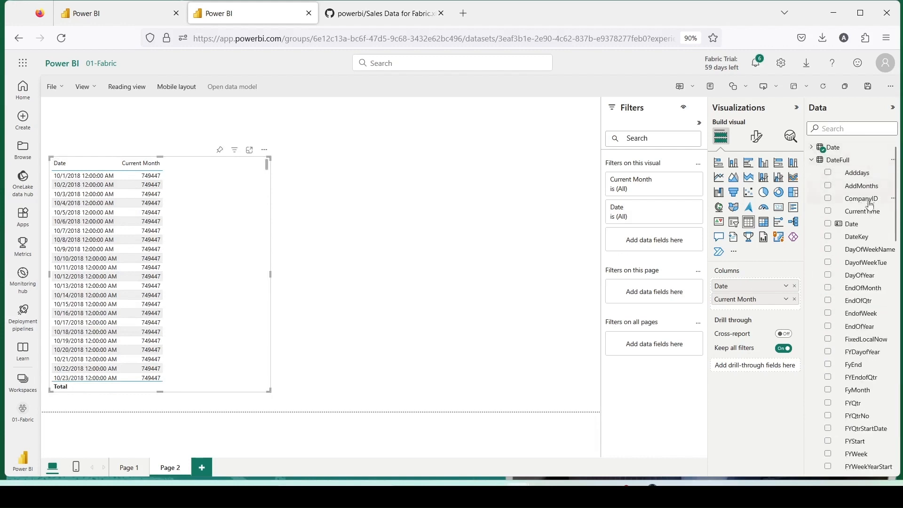
left_click_drag(851, 224, 398, 176)
Add the SalesFull measure Current Month full to the DateFull table visual.
scroll(853, 291, "down", 15)
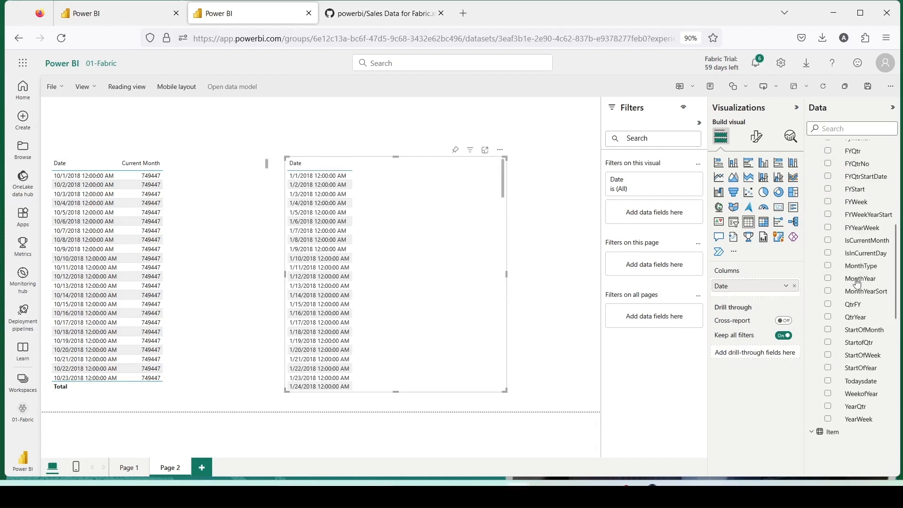
scroll(860, 348, "down", 3)
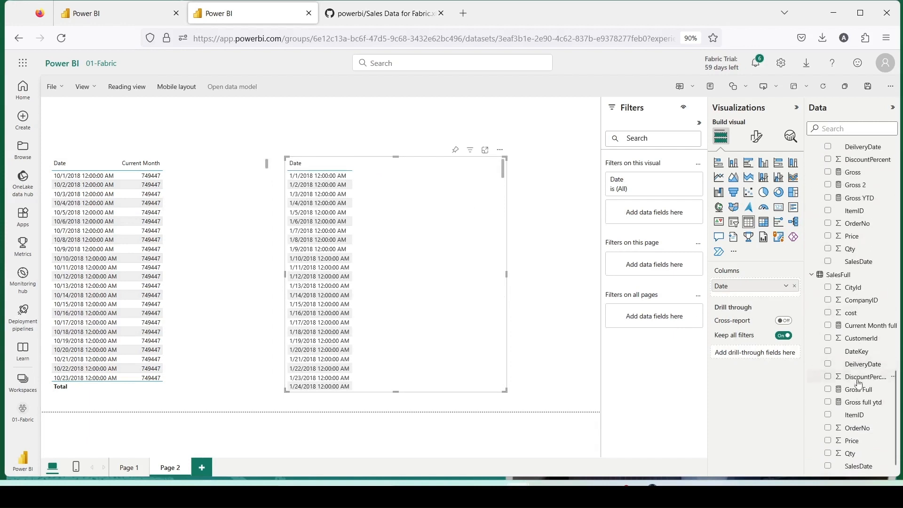
left_click_drag(863, 326, 420, 210)
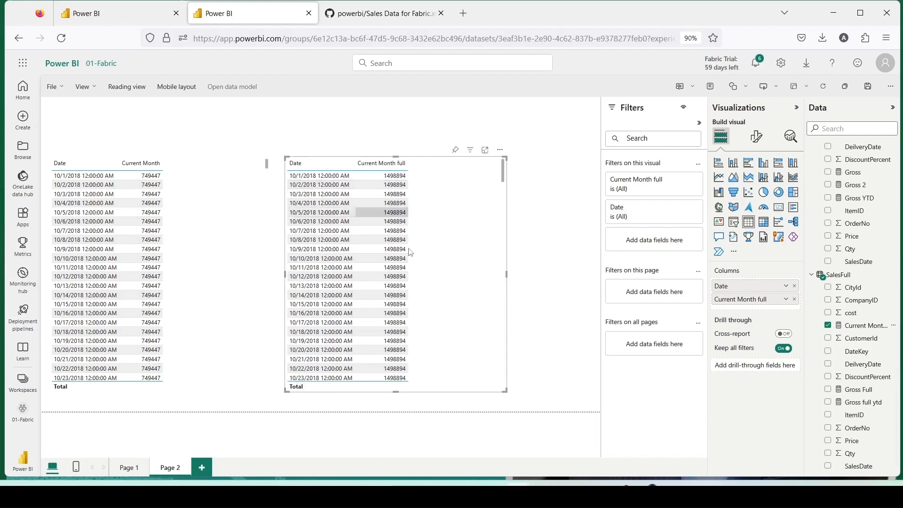
Compare the Current Month and Current Month full values across the October to November 2018 dates.
scroll(403, 259, "down", 5)
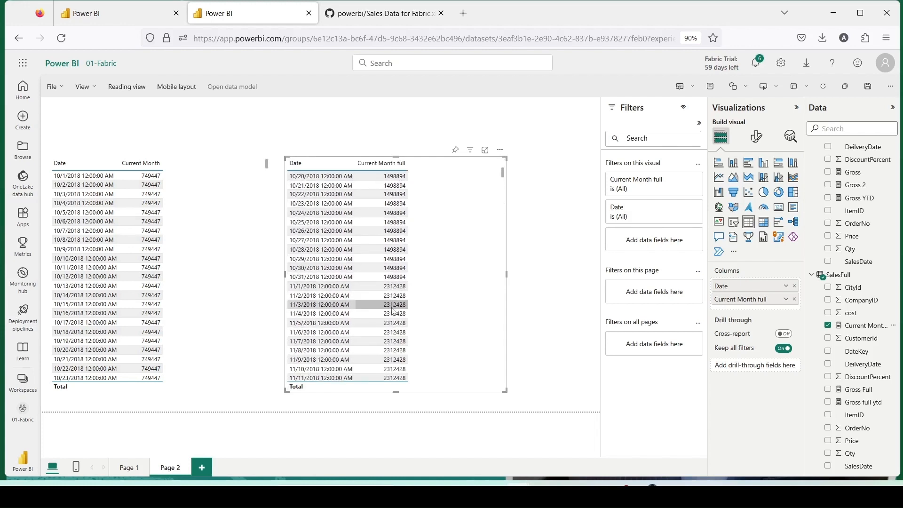
scroll(144, 317, "down", 3)
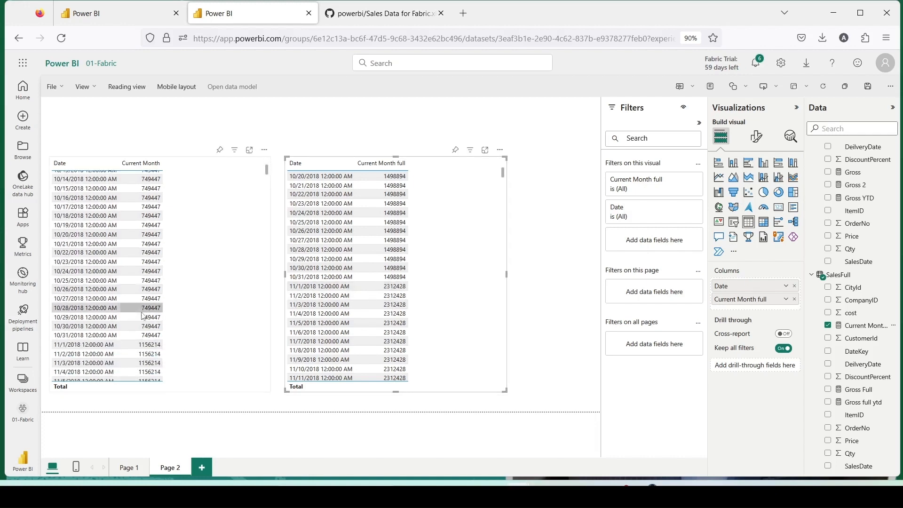
scroll(143, 312, "down", 2)
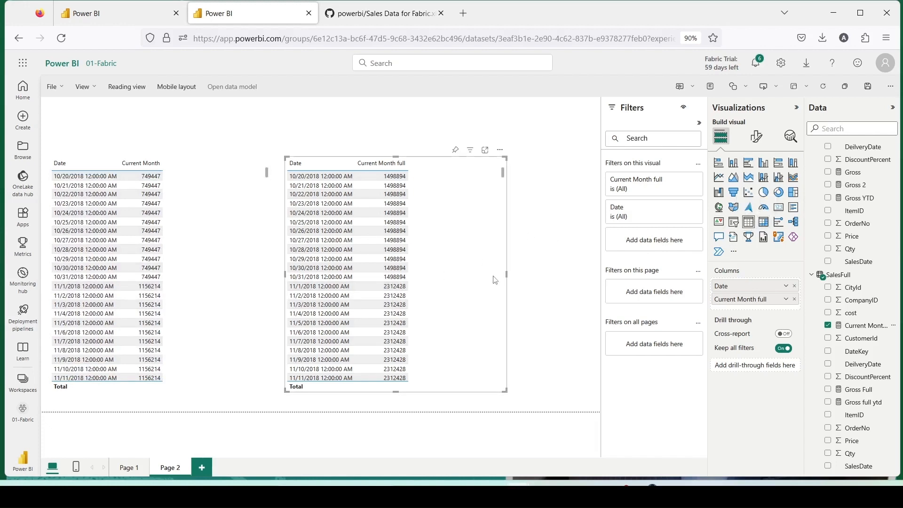
Narrow the Current Month full table and add a slicer beside it on SalesFull's CompanyID.
left_click_drag(506, 275, 465, 283)
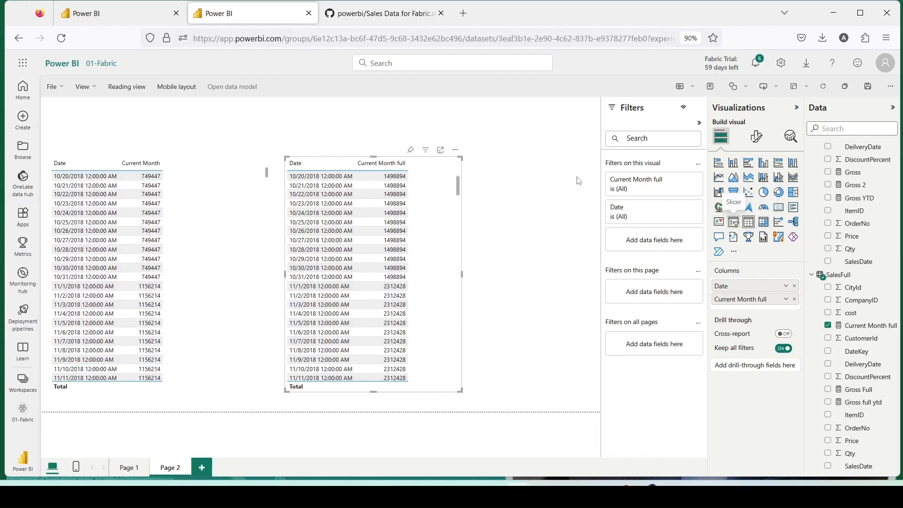
left_click(545, 177)
left_click(733, 222)
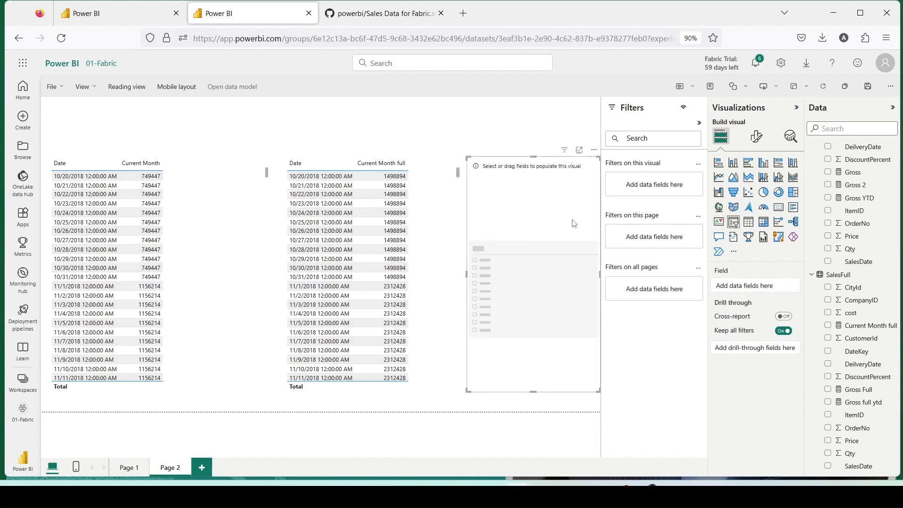
left_click_drag(857, 300, 513, 246)
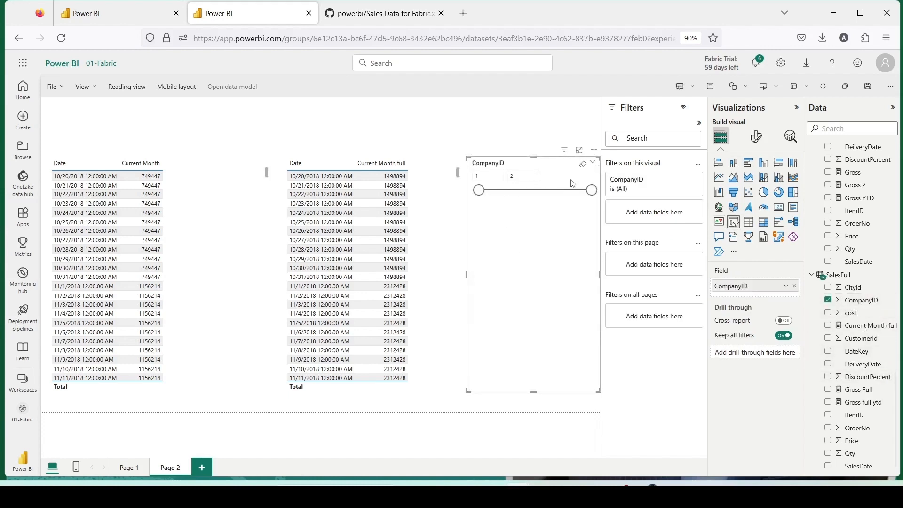
Set the CompanyID slicer's style to Dropdown and filter the page to company 1.
left_click(754, 138)
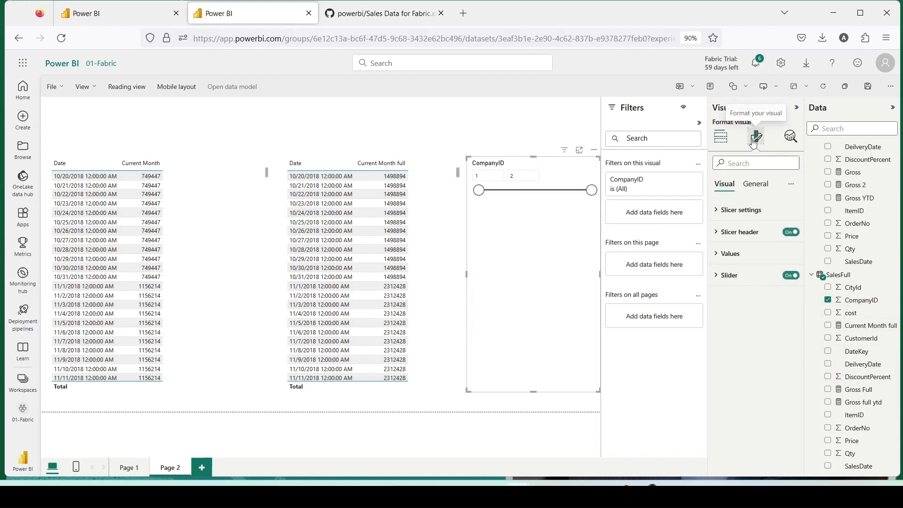
left_click(717, 212)
left_click(734, 263)
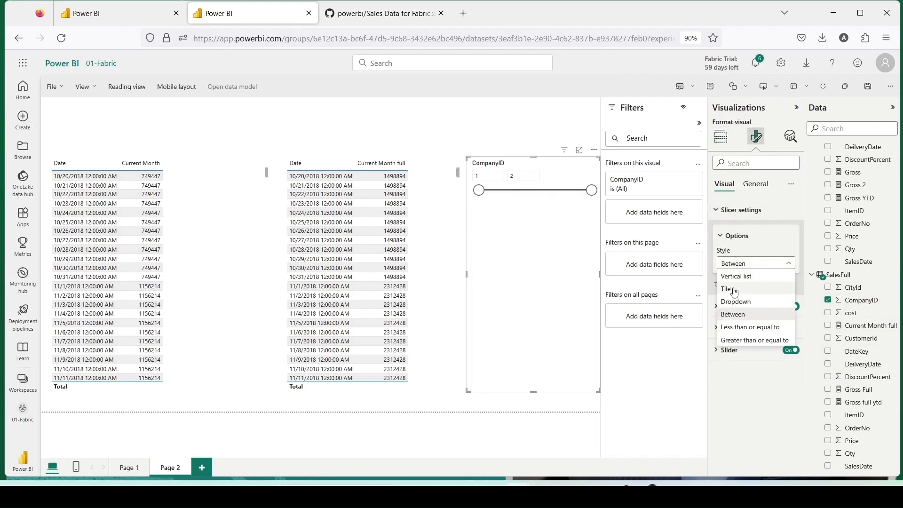
left_click(734, 302)
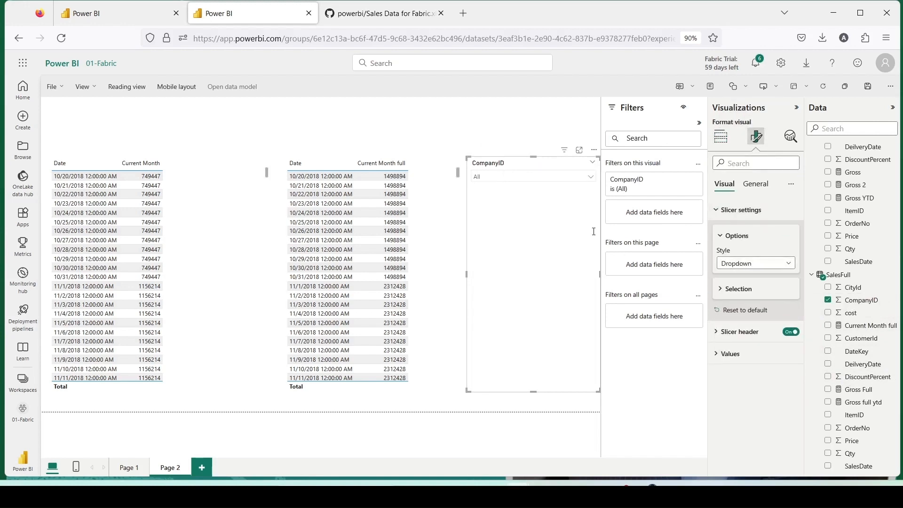
left_click(479, 188)
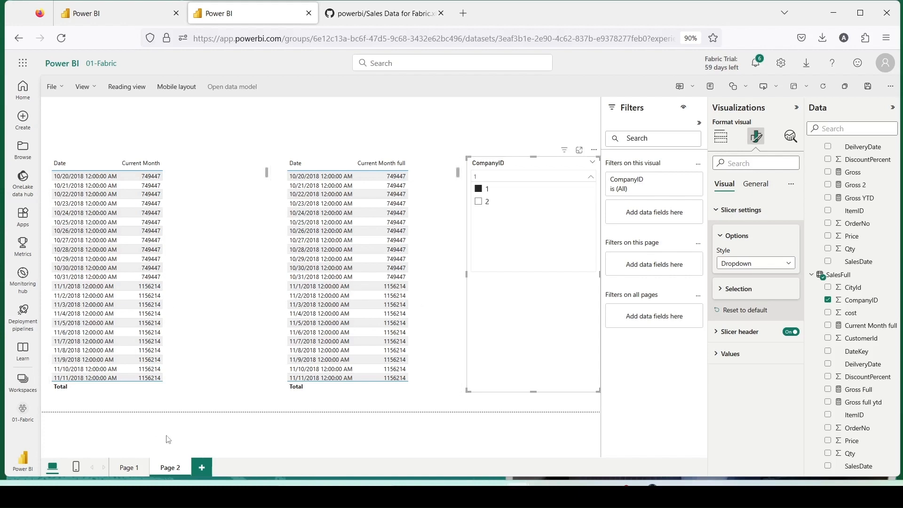
Add a third report page with a table of DateFull's QtrFY and enlarge the table to show the full list of quarters.
left_click(201, 467)
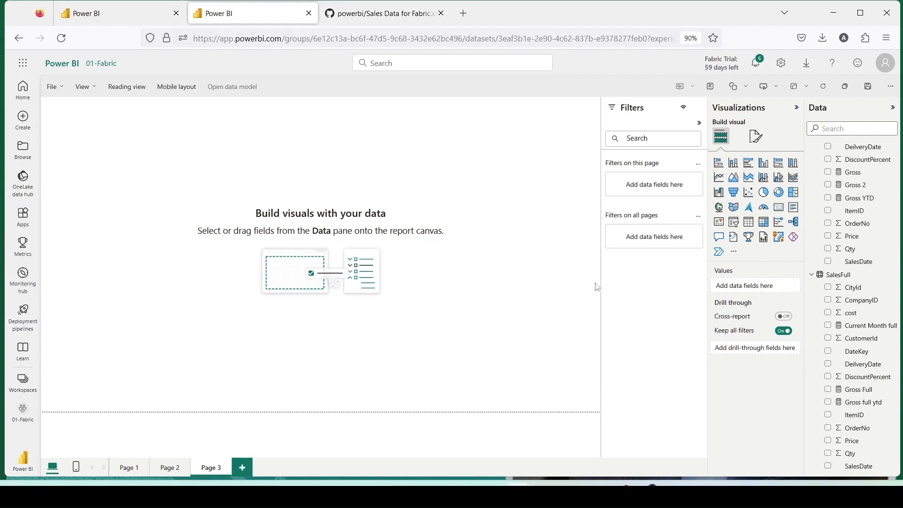
scroll(853, 214, "up", 3)
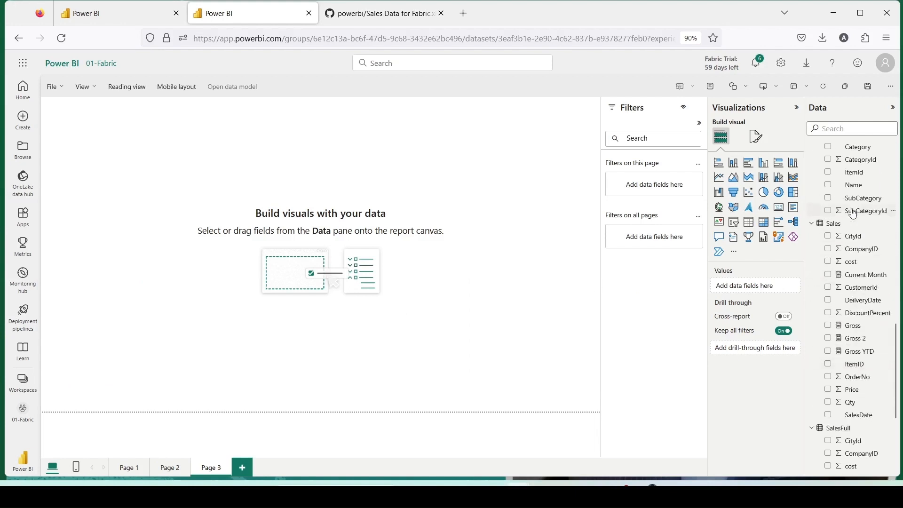
scroll(853, 214, "up", 5)
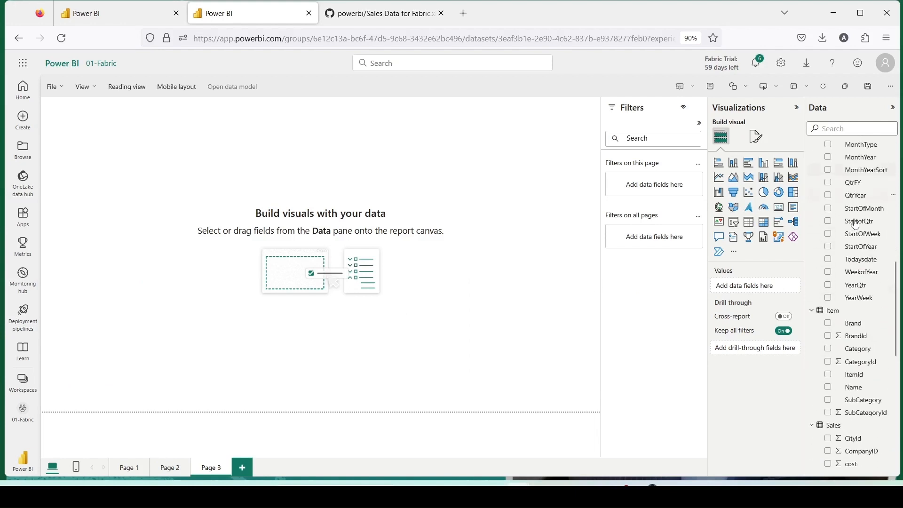
scroll(856, 225, "down", 4)
scroll(856, 225, "up", 7)
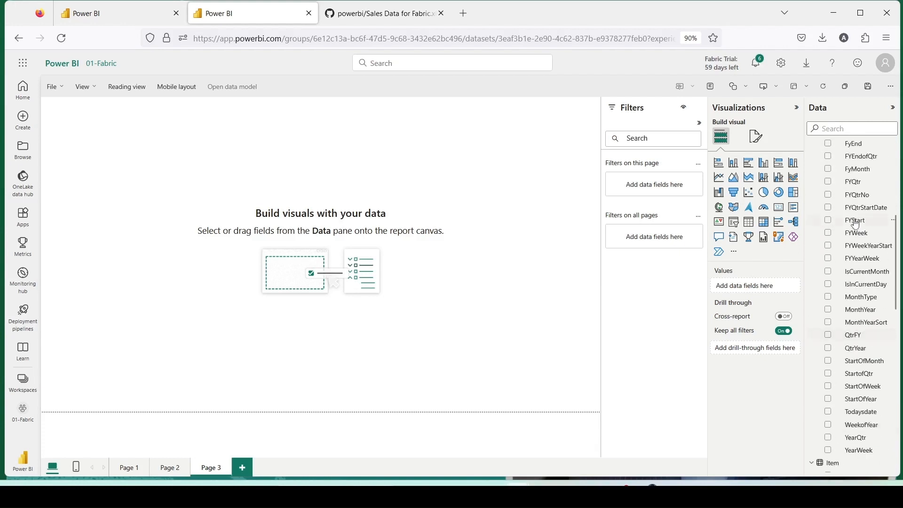
scroll(856, 225, "up", 5)
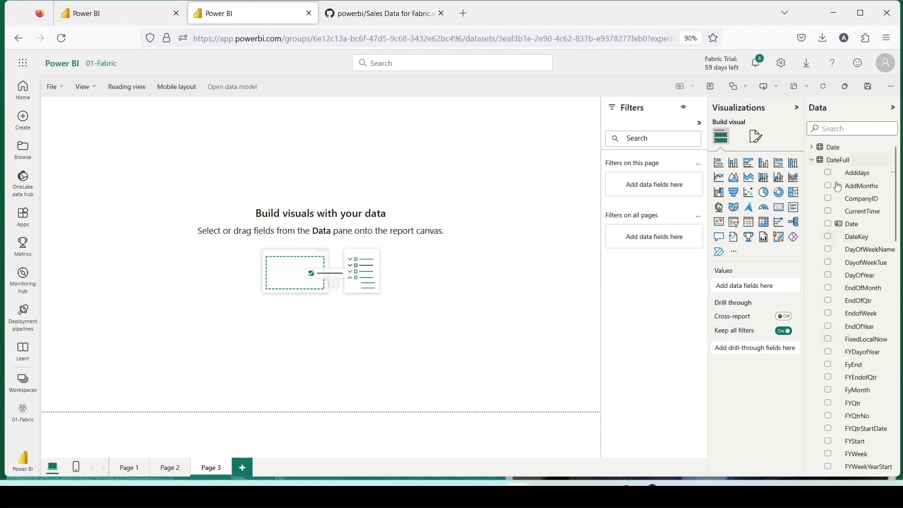
scroll(855, 226, "down", 3)
scroll(855, 233, "up", 4)
scroll(856, 235, "down", 5)
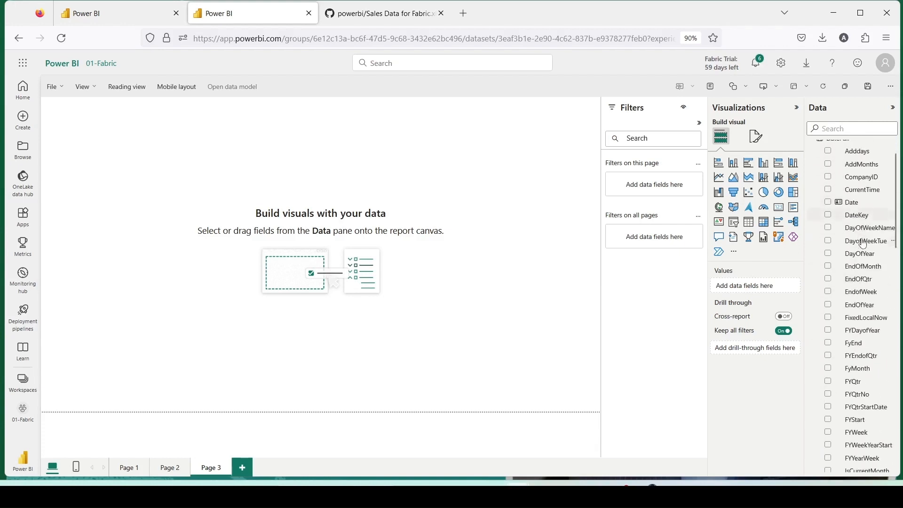
scroll(863, 258, "up", 4)
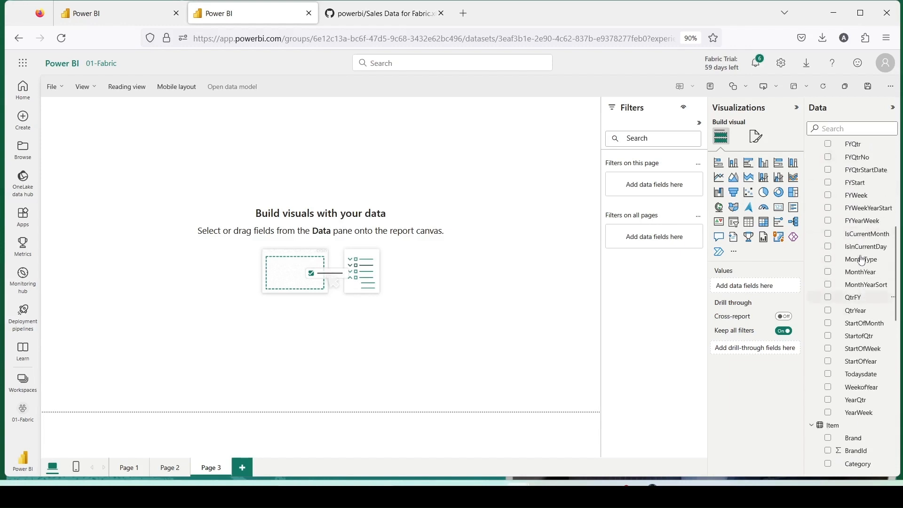
scroll(868, 255, "up", 4)
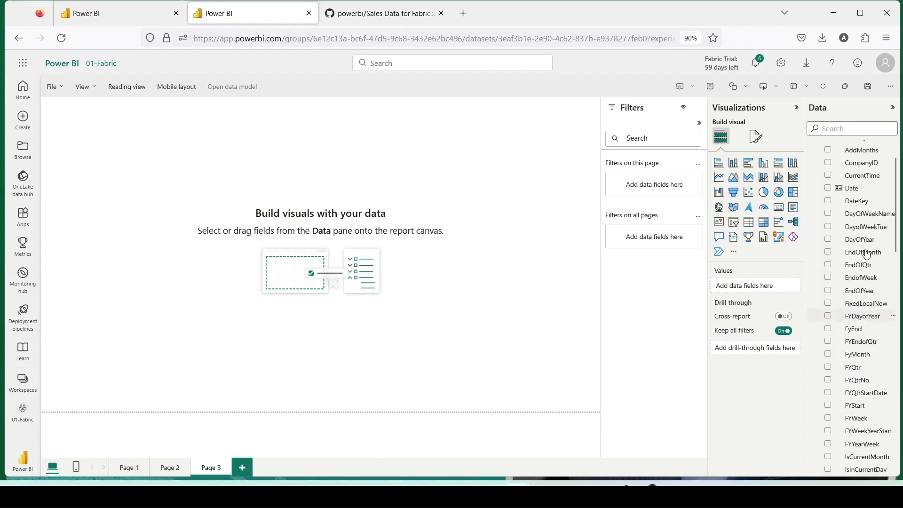
scroll(869, 254, "down", 3)
scroll(868, 254, "down", 4)
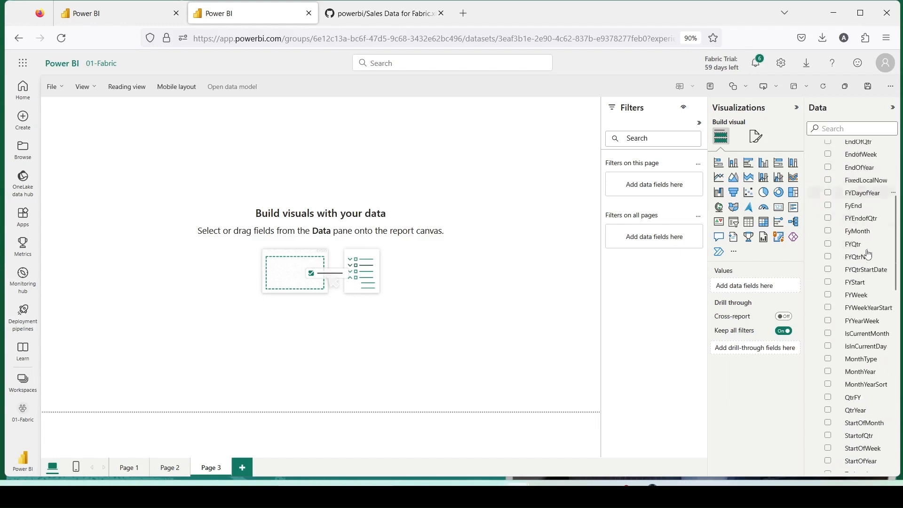
scroll(871, 321, "down", 2)
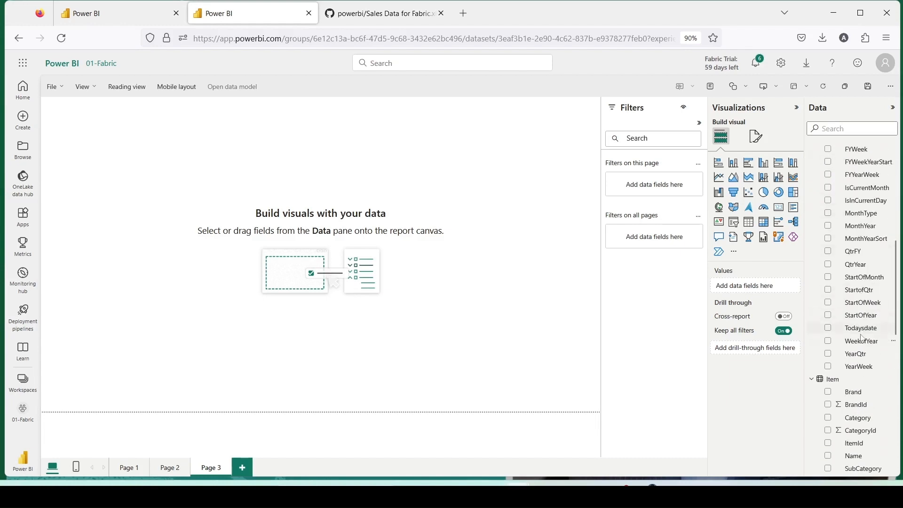
left_click_drag(865, 253, 136, 146)
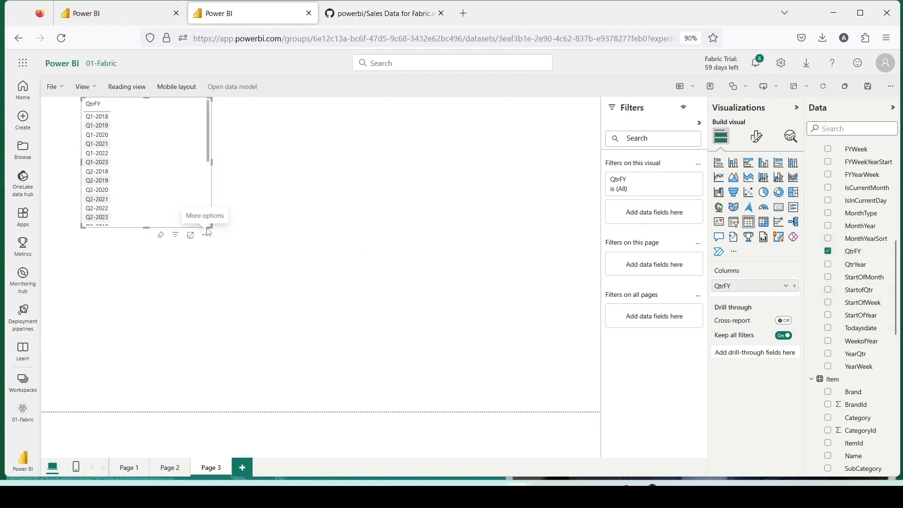
left_click_drag(211, 226, 264, 372)
Add DateFull's FYQtrStartDate and SalesFull's Gross Full measure to the QtrFY table.
scroll(827, 238, "up", 5)
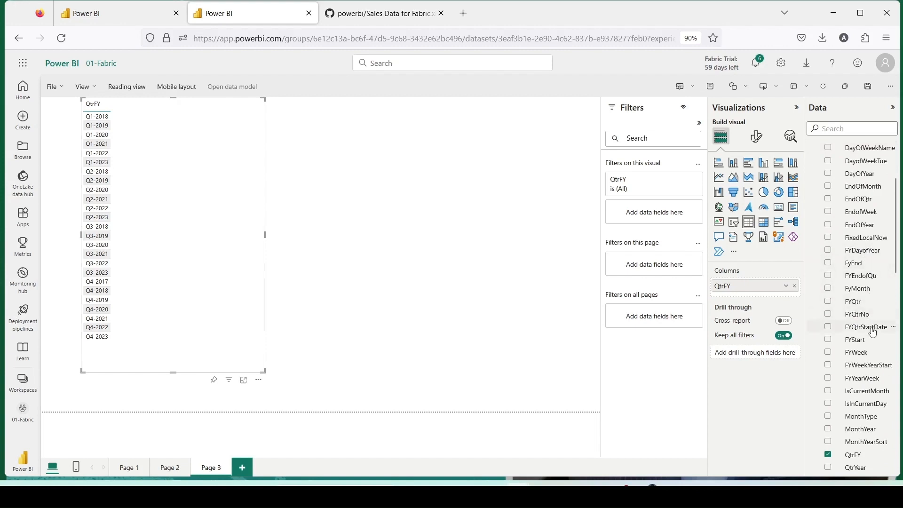
left_click_drag(873, 334, 201, 142)
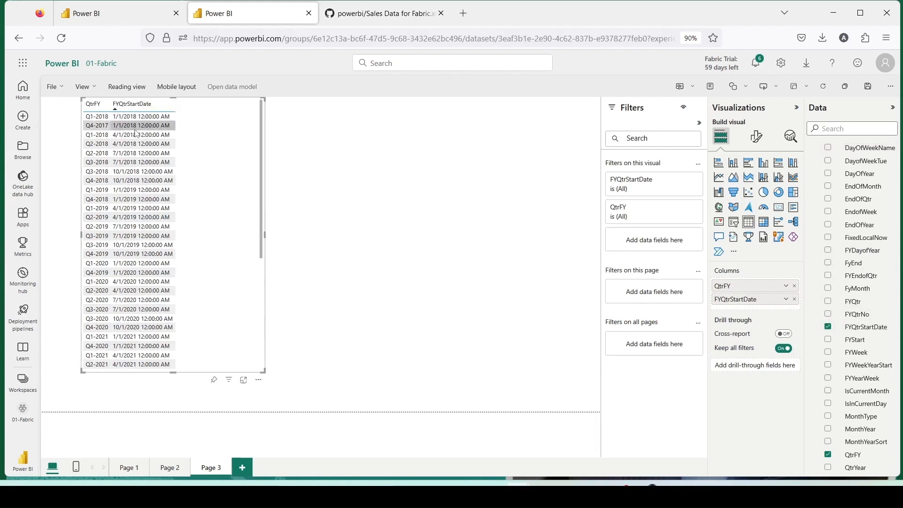
scroll(869, 308, "down", 3)
scroll(868, 309, "down", 10)
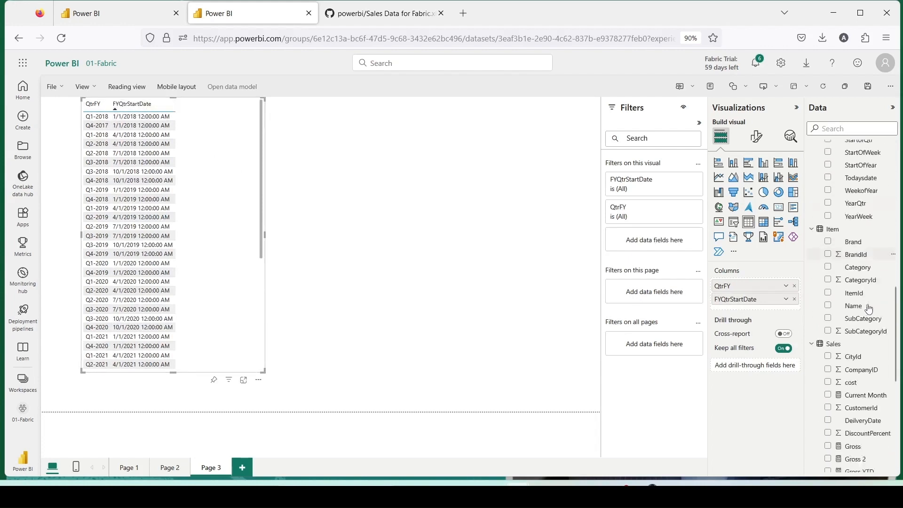
scroll(869, 306, "down", 2)
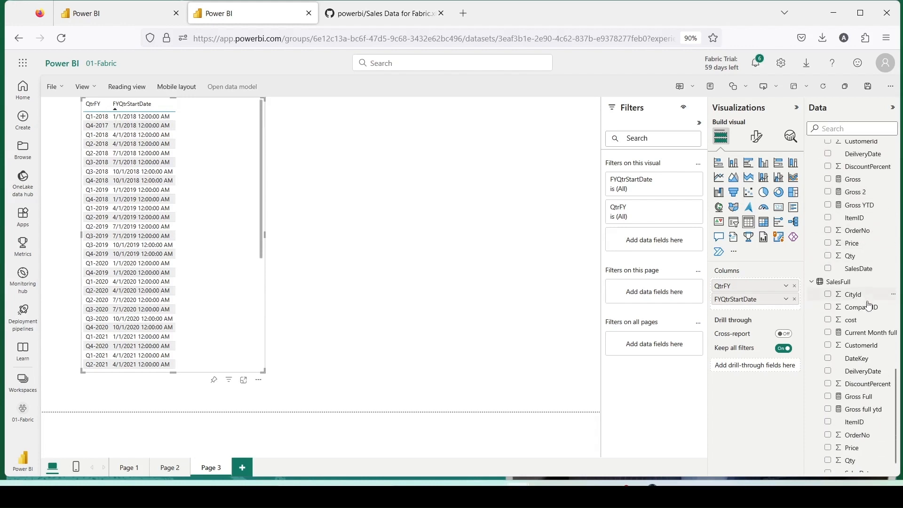
left_click_drag(865, 390, 228, 143)
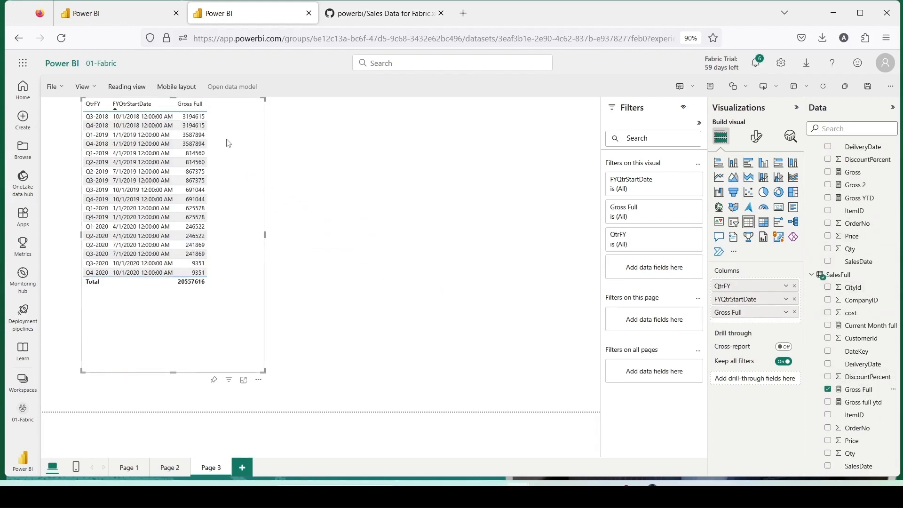
Move the quarter table toward the page's left edge and place a copy of it on the right half of the page.
left_click_drag(228, 181, 200, 186)
left_click(240, 239)
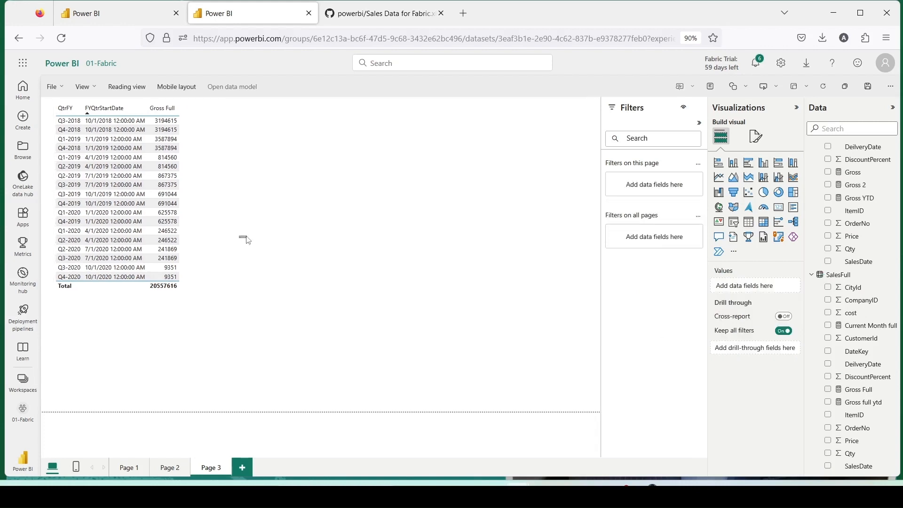
left_click(209, 169)
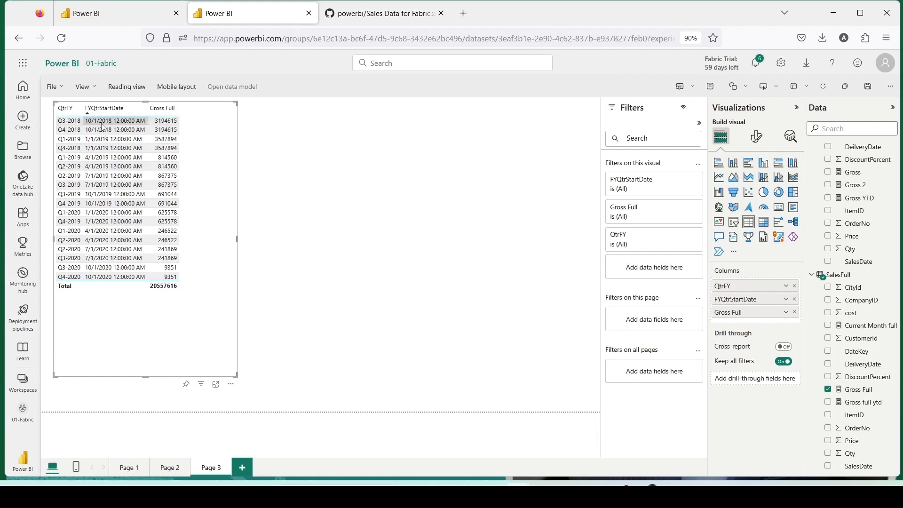
key("ctrl+c")
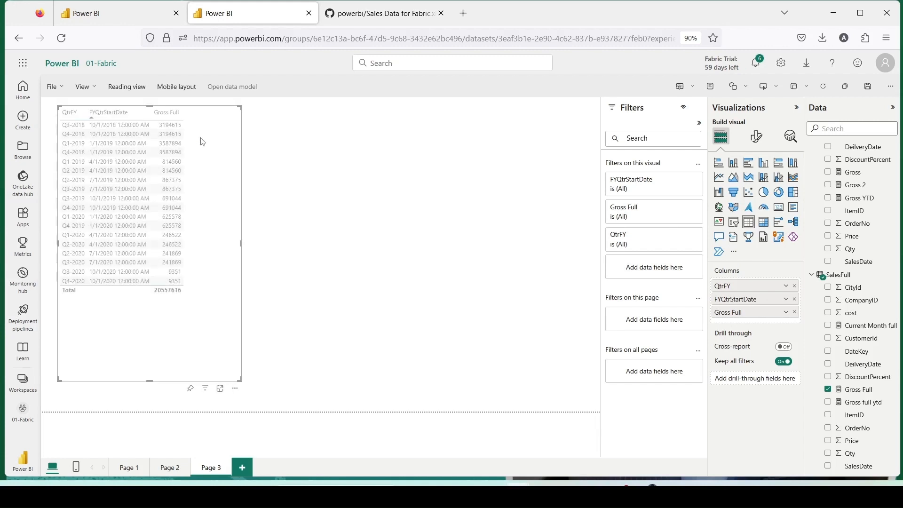
key("ctrl+v")
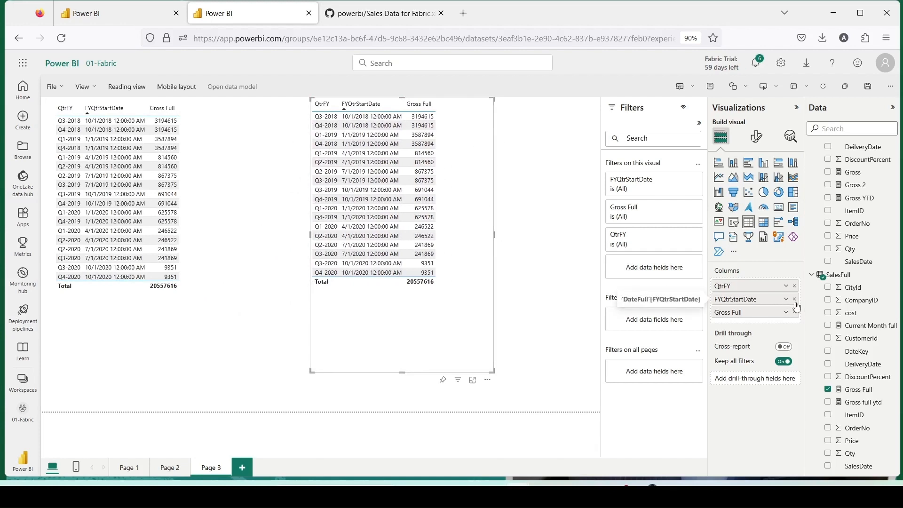
Remove FYQtrStartDate from the copied table and sort the original table by QtrFY in ascending order.
left_click(795, 299)
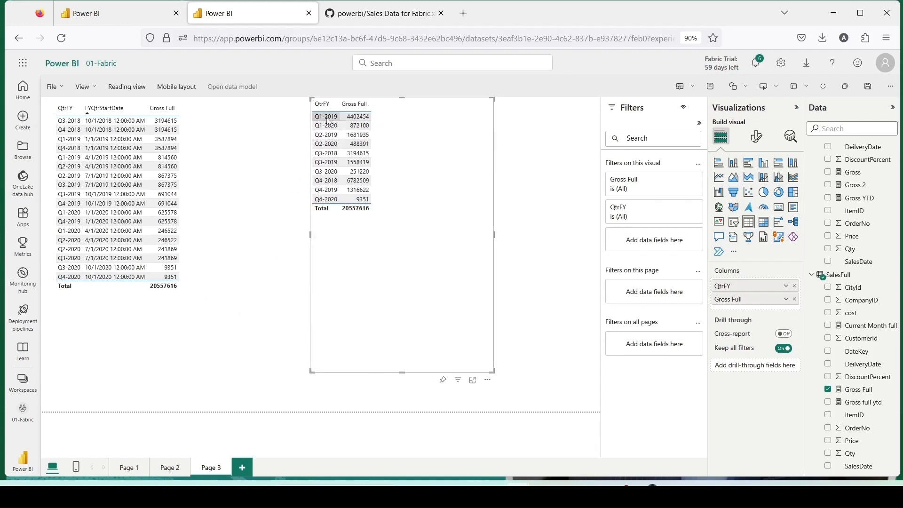
left_click(67, 113)
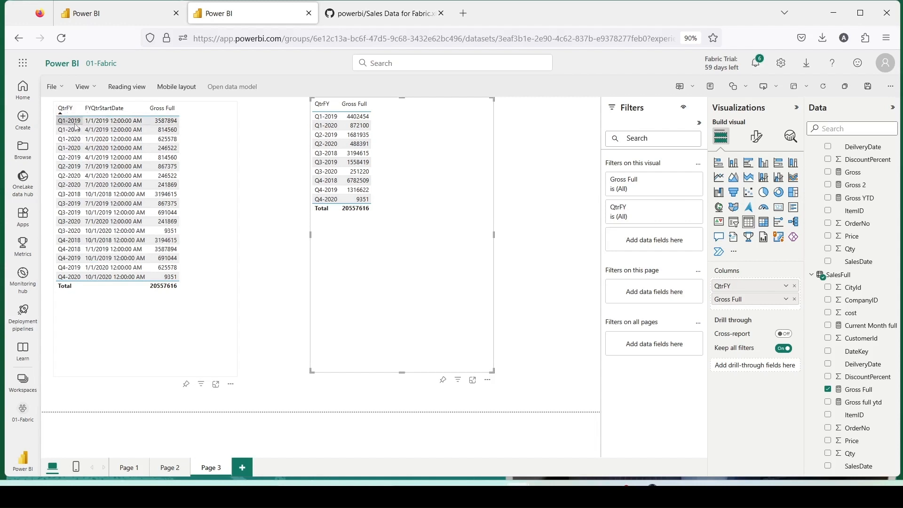